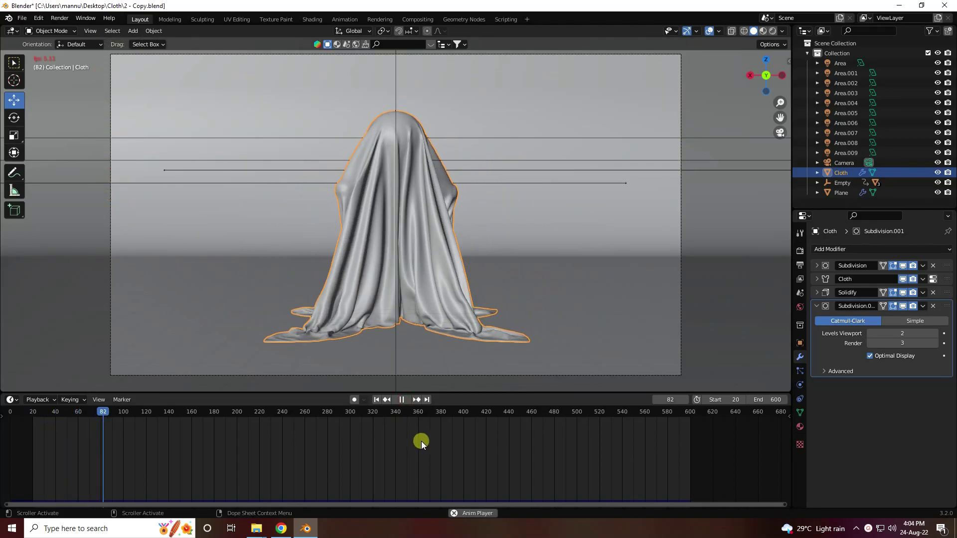
Step: Switch viewport shading from Material Preview to Solid and back to Material Preview
{"action": "left_click", "coordinate": [763, 31]}
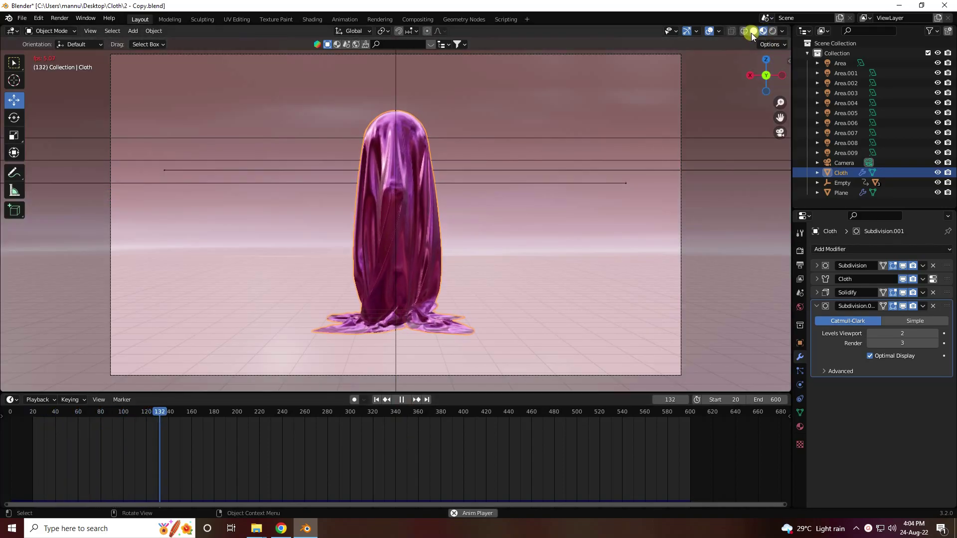
{"action": "left_click", "coordinate": [753, 31]}
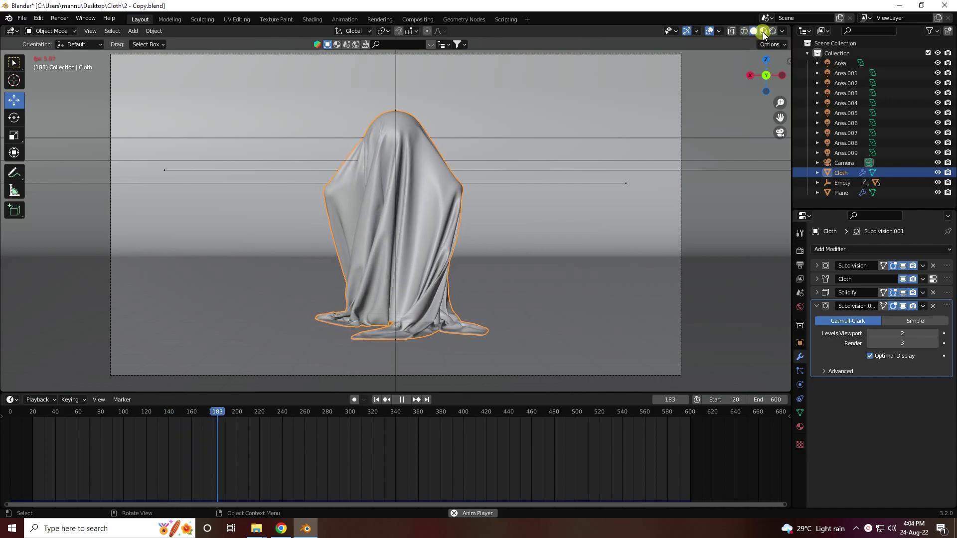
{"action": "left_click", "coordinate": [763, 32]}
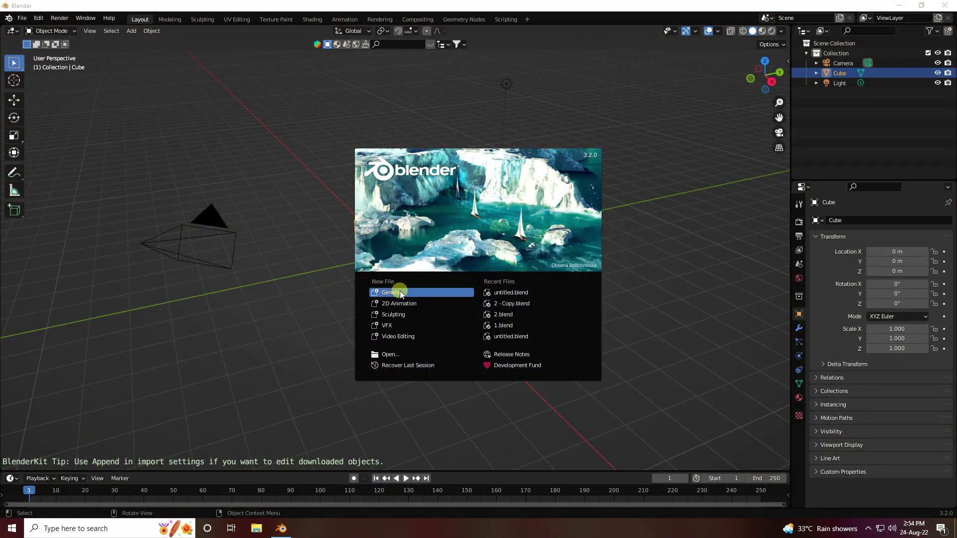
Step: Start a General file and delete the default camera, cube and light
{"action": "left_click", "coordinate": [401, 292]}
{"action": "left_click_drag", "start_coordinate": [161, 169], "coordinate": [604, 313]}
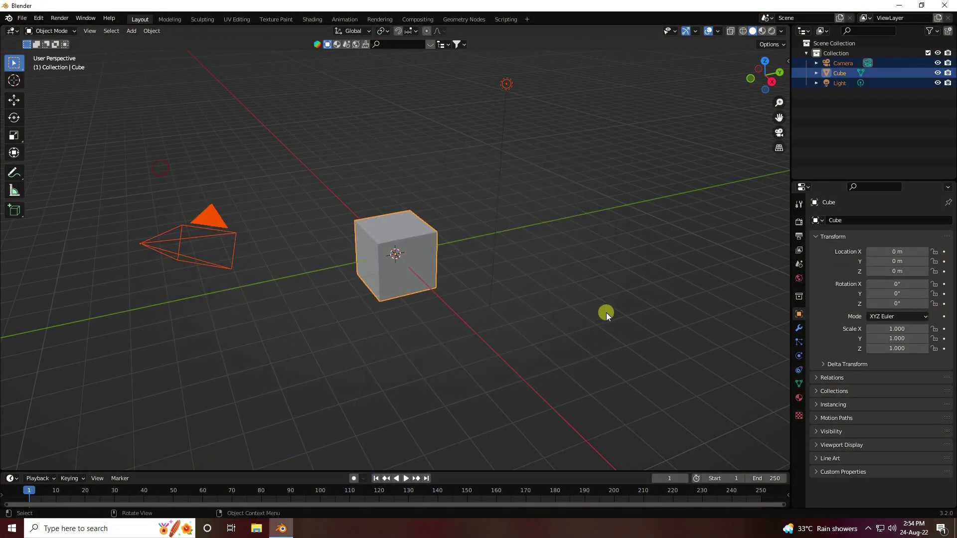
{"action": "key", "text": "Delete"}
Step: Add a plane and scale it to 50 on X, Y and Z
{"action": "left_click", "coordinate": [132, 31]}
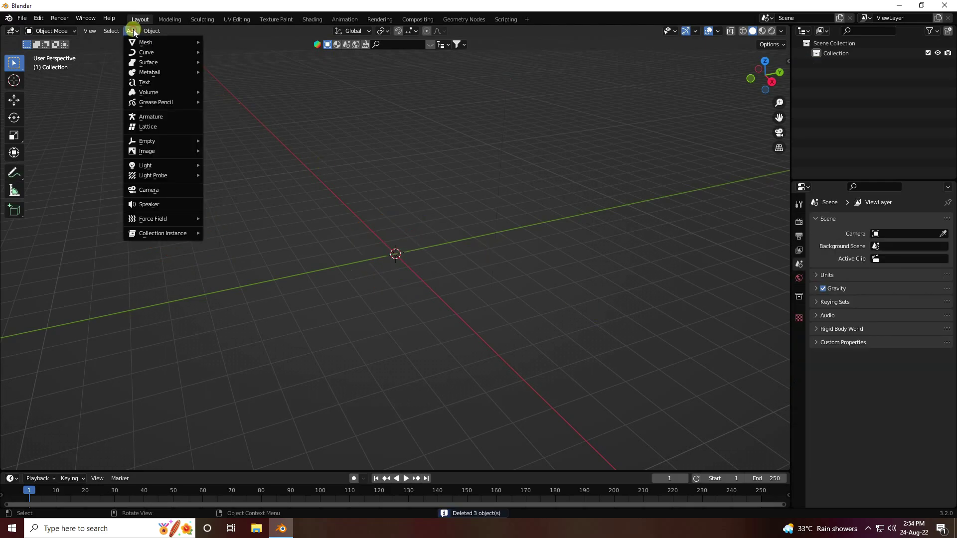
{"action": "mouse_move", "coordinate": [188, 42]}
{"action": "left_click", "coordinate": [244, 41]}
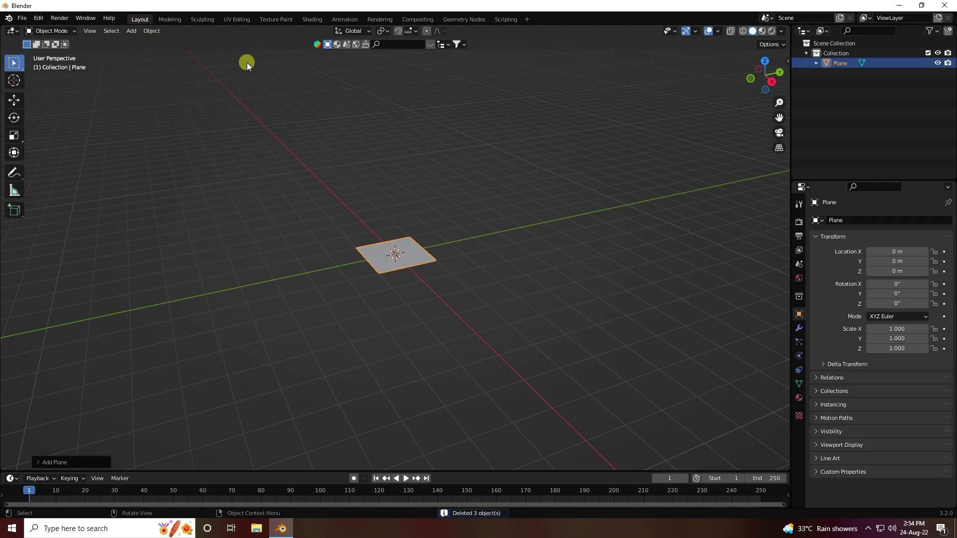
{"action": "left_click", "coordinate": [894, 329]}
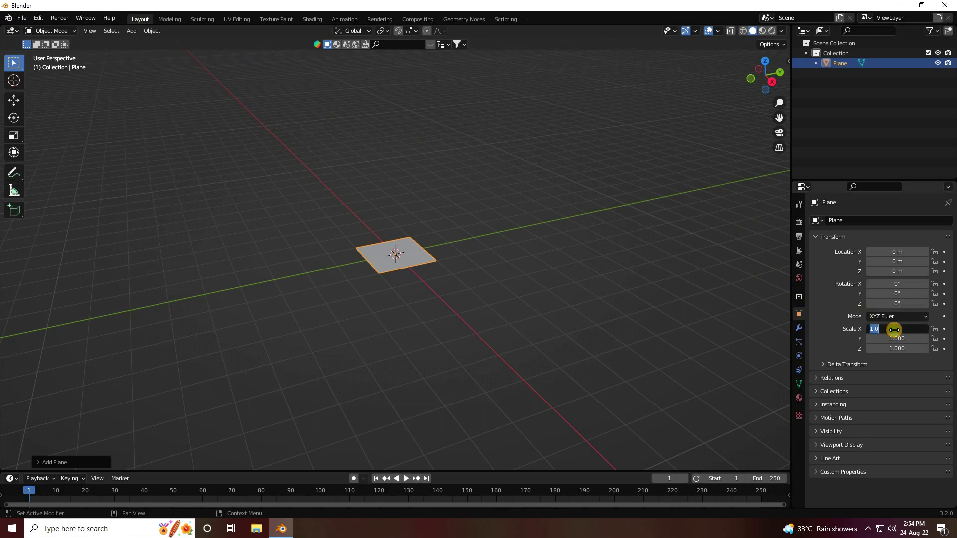
{"action": "type", "text": "50"}
{"action": "key", "text": "Tab"}
{"action": "type", "text": "50"}
{"action": "key", "text": "Tab"}
{"action": "type", "text": "50"}
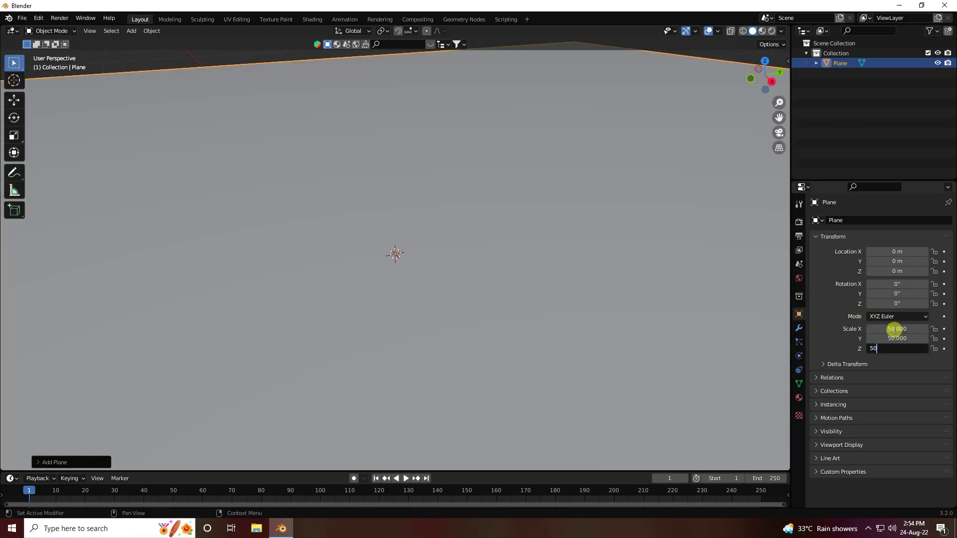
{"action": "key", "text": "Return"}
{"action": "scroll", "coordinate": [426, 263], "scroll_direction": "down", "scroll_amount": 6}
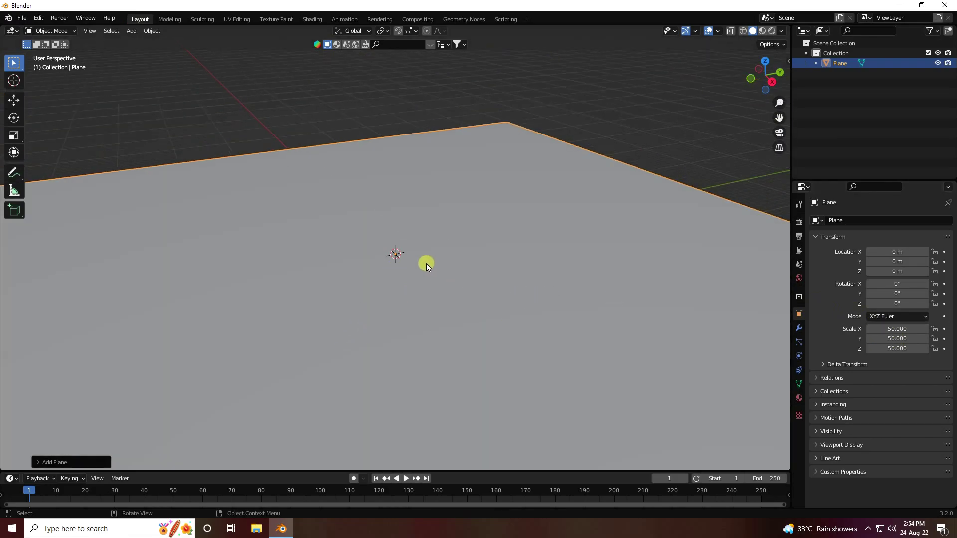
{"action": "scroll", "coordinate": [399, 262], "scroll_direction": "up", "scroll_amount": 4}
Step: Add a UV sphere with 64 segments, 32 rings and a 1 m radius
{"action": "left_click", "coordinate": [131, 30]}
{"action": "mouse_move", "coordinate": [151, 46]}
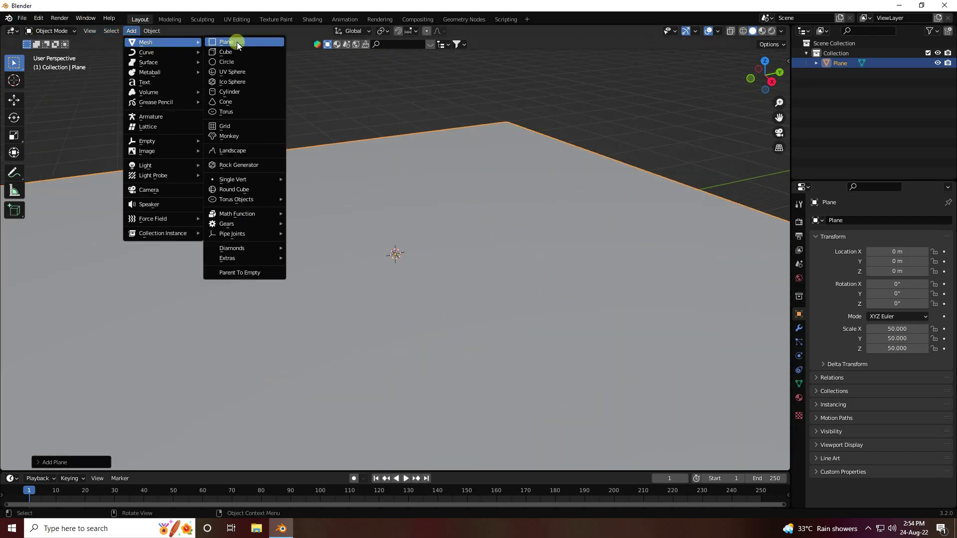
{"action": "left_click", "coordinate": [239, 72]}
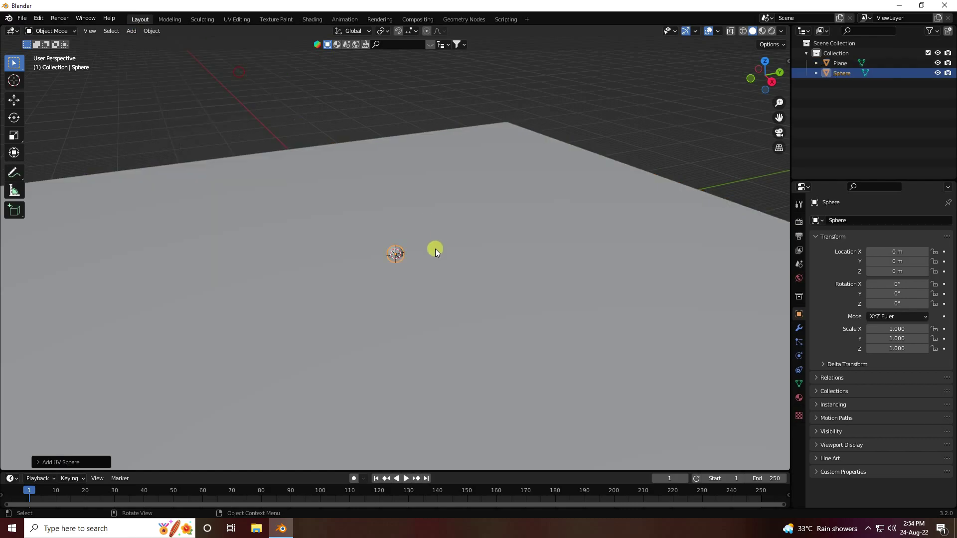
{"action": "scroll", "coordinate": [435, 249], "scroll_direction": "up", "scroll_amount": 6}
{"action": "left_click", "coordinate": [47, 462]}
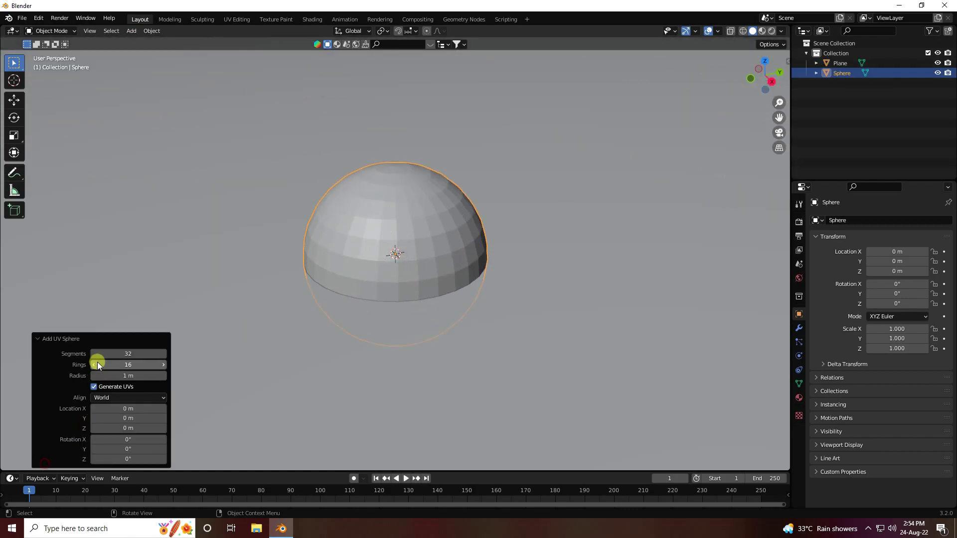
{"action": "left_click", "coordinate": [118, 353]}
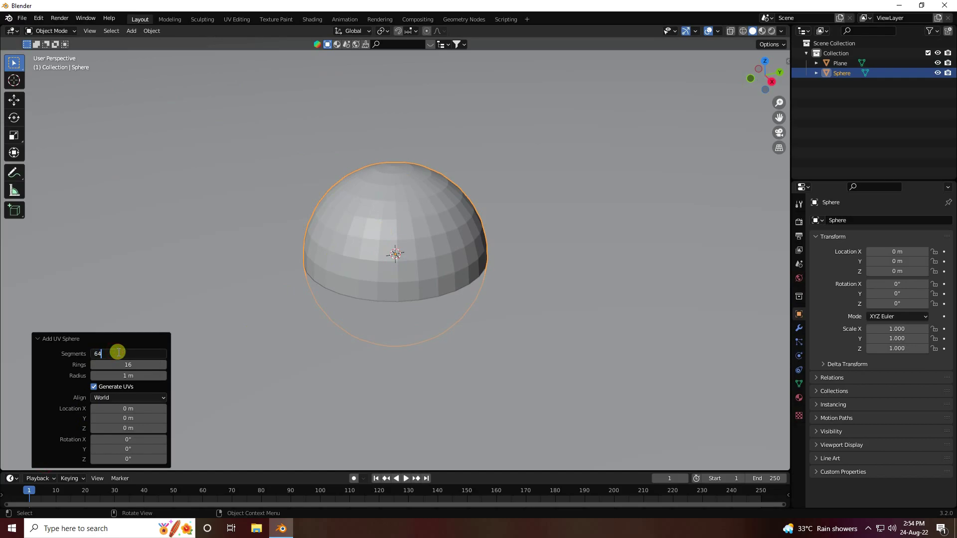
{"action": "type", "text": "64"}
{"action": "key", "text": "Tab"}
{"action": "type", "text": "32"}
{"action": "key", "text": "Tab"}
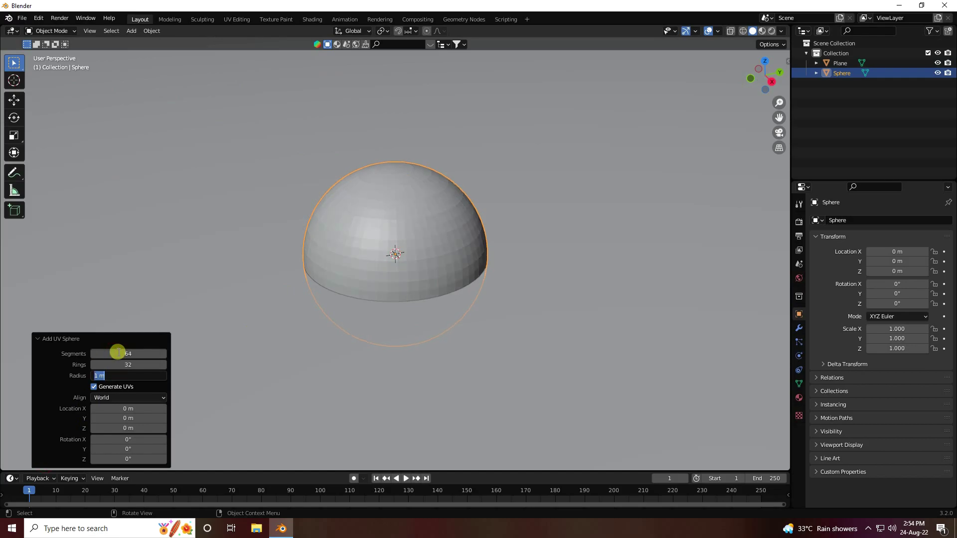
{"action": "left_click", "coordinate": [399, 211]}
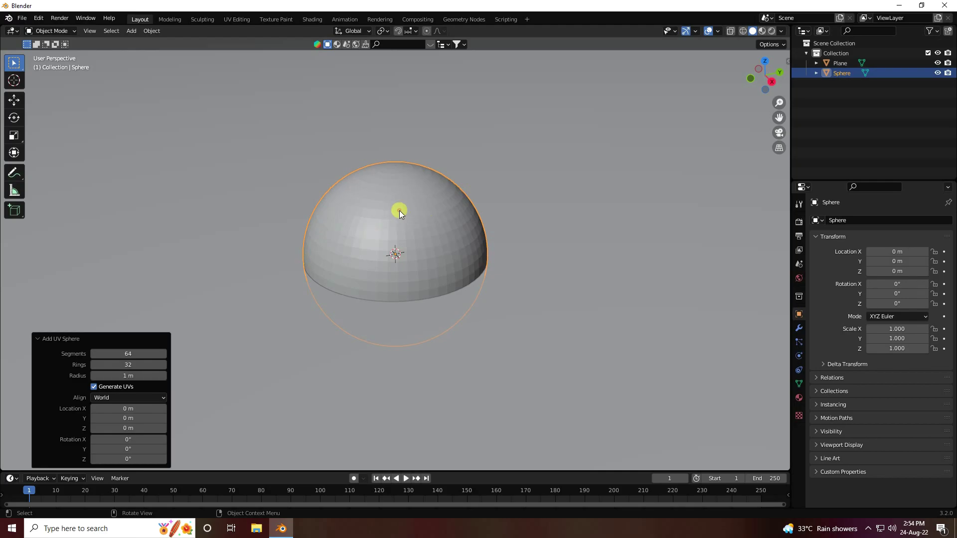
{"action": "left_click", "coordinate": [394, 211]}
Step: Shade the sphere smooth
{"action": "right_click", "coordinate": [394, 211]}
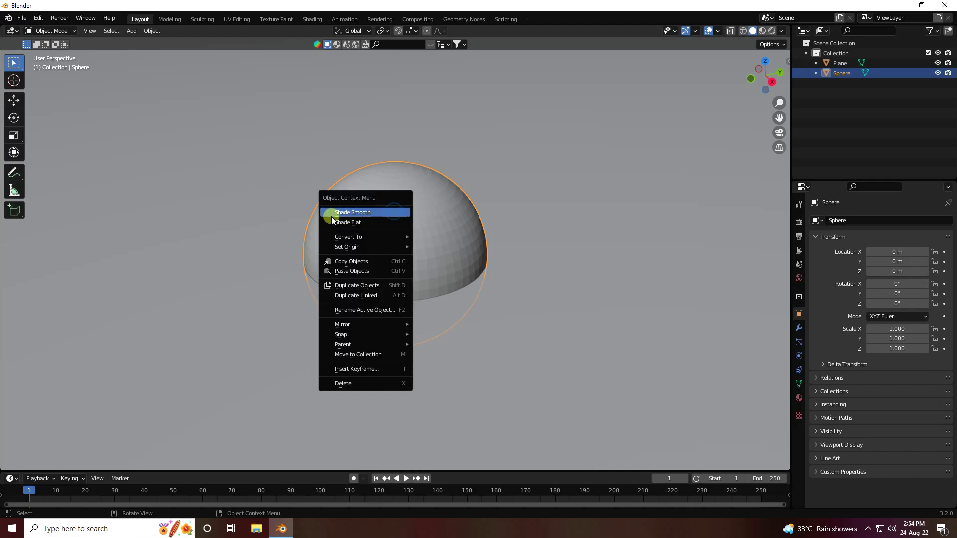
{"action": "left_click", "coordinate": [358, 215]}
{"action": "scroll", "coordinate": [359, 220], "scroll_direction": "down", "scroll_amount": 5}
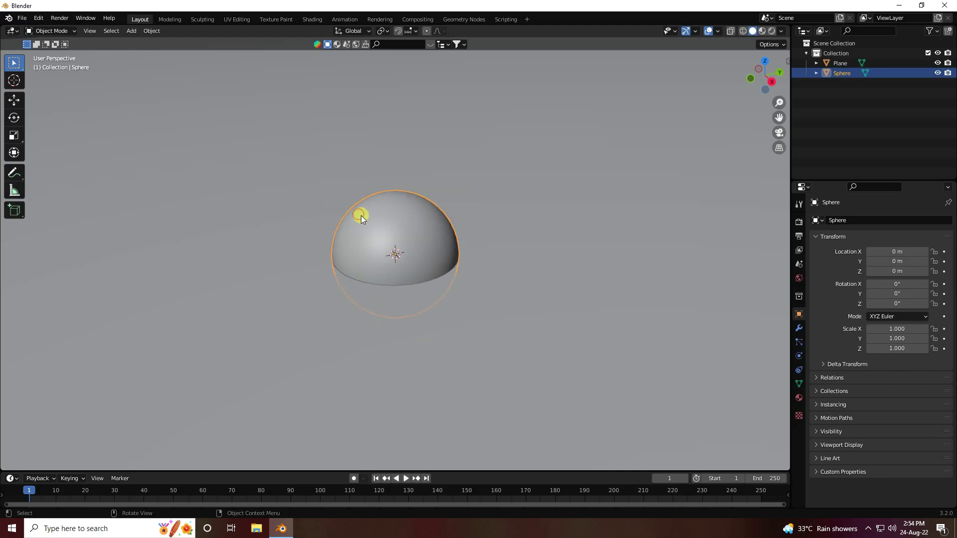
{"action": "middle_click_drag", "start_coordinate": [355, 238], "coordinate": [440, 218]}
Step: Lift the sphere to a Z location of about 6 m and switch to front orthographic view
{"action": "left_click", "coordinate": [399, 238]}
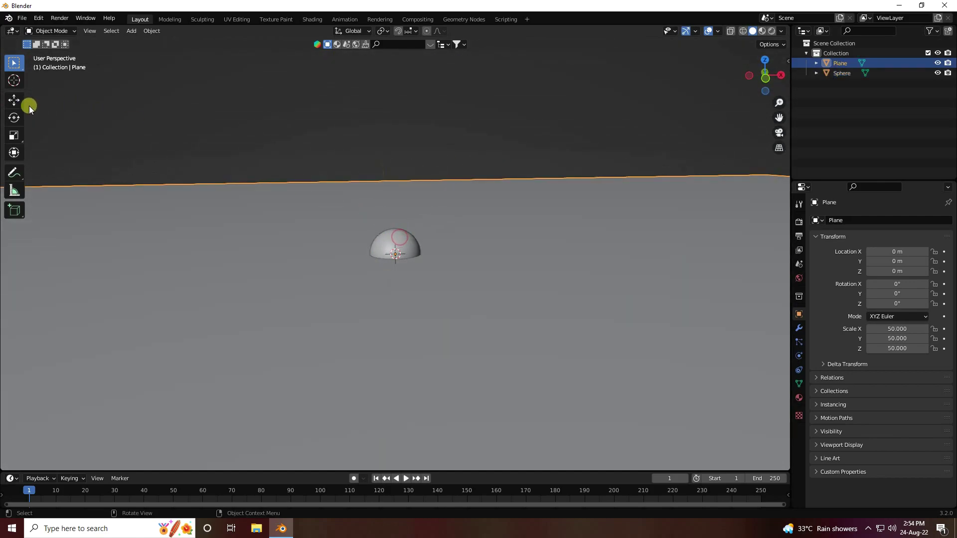
{"action": "left_click", "coordinate": [14, 100]}
{"action": "left_click_drag", "start_coordinate": [394, 216], "coordinate": [416, 127]}
{"action": "key", "text": "ctrl+z"}
{"action": "left_click", "coordinate": [385, 243]}
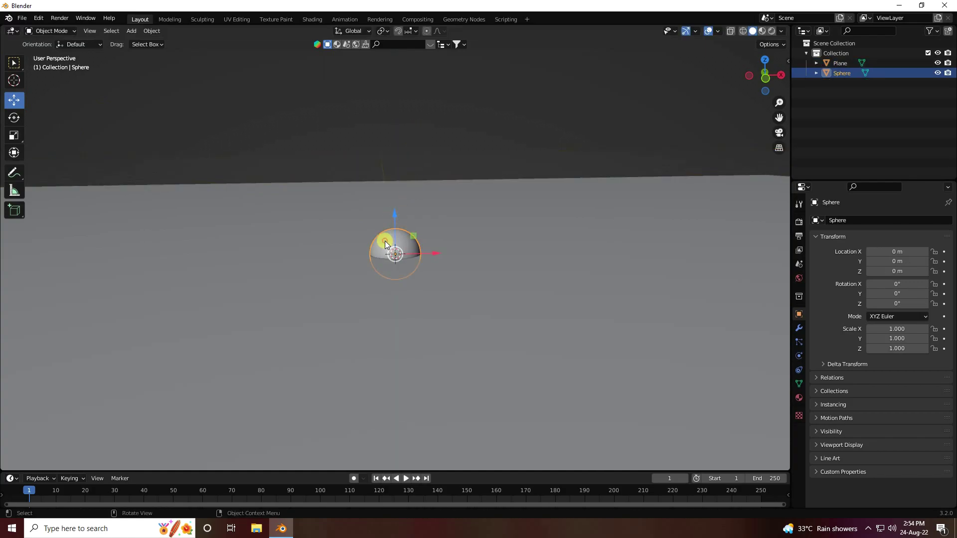
{"action": "left_click_drag", "start_coordinate": [394, 214], "coordinate": [408, 65]}
{"action": "middle_click_drag", "start_coordinate": [409, 65], "coordinate": [387, 170], "text": "shift"}
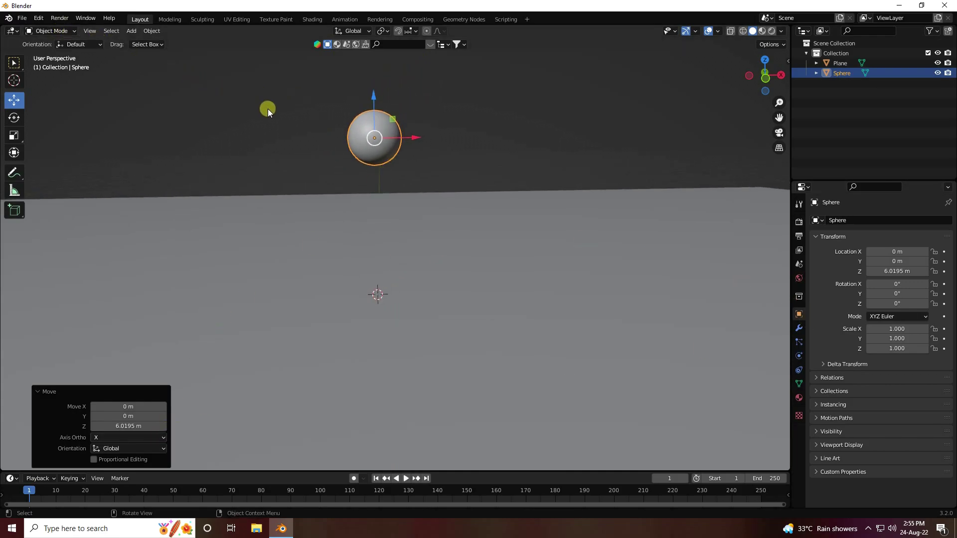
{"action": "key", "text": "KP_1"}
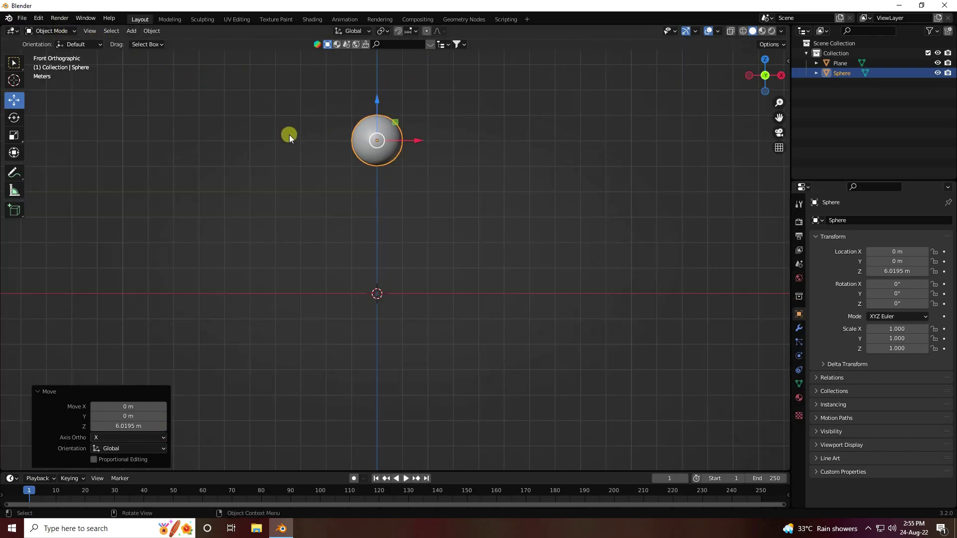
Step: Add a cylinder with a 0.3 m radius
{"action": "left_click", "coordinate": [129, 31]}
{"action": "mouse_move", "coordinate": [154, 42]}
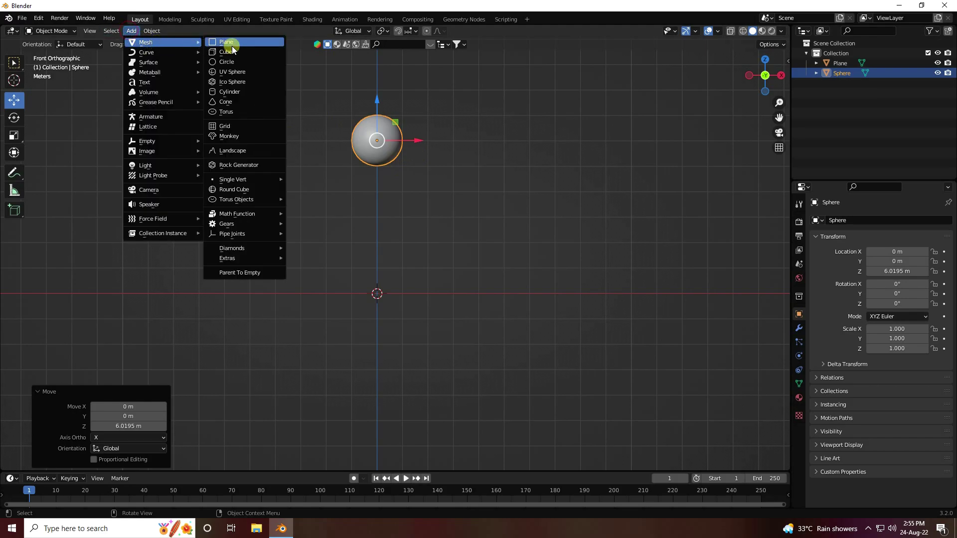
{"action": "left_click", "coordinate": [225, 92]}
{"action": "scroll", "coordinate": [402, 164], "scroll_direction": "up", "scroll_amount": 5}
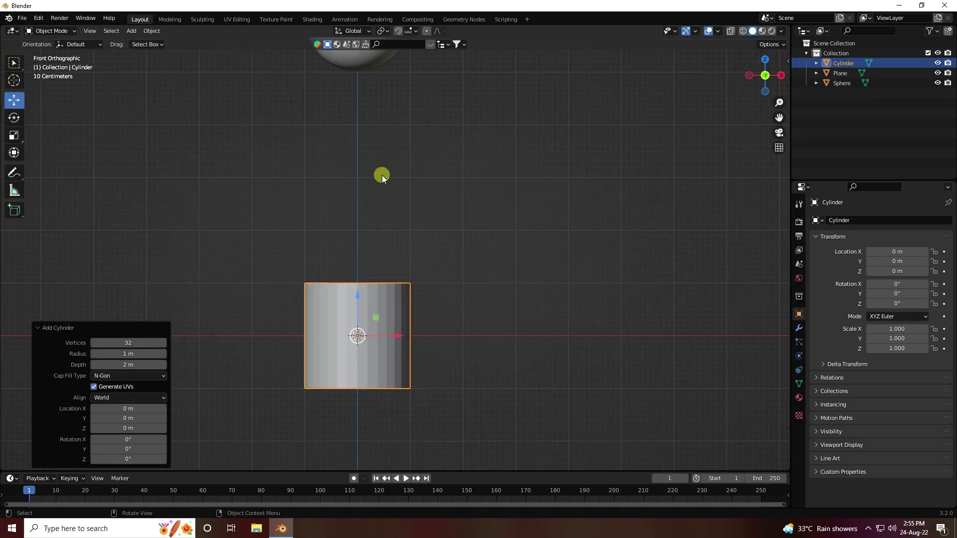
{"action": "left_click_drag", "start_coordinate": [131, 356], "coordinate": [100, 357]}
{"action": "left_click", "coordinate": [132, 352]}
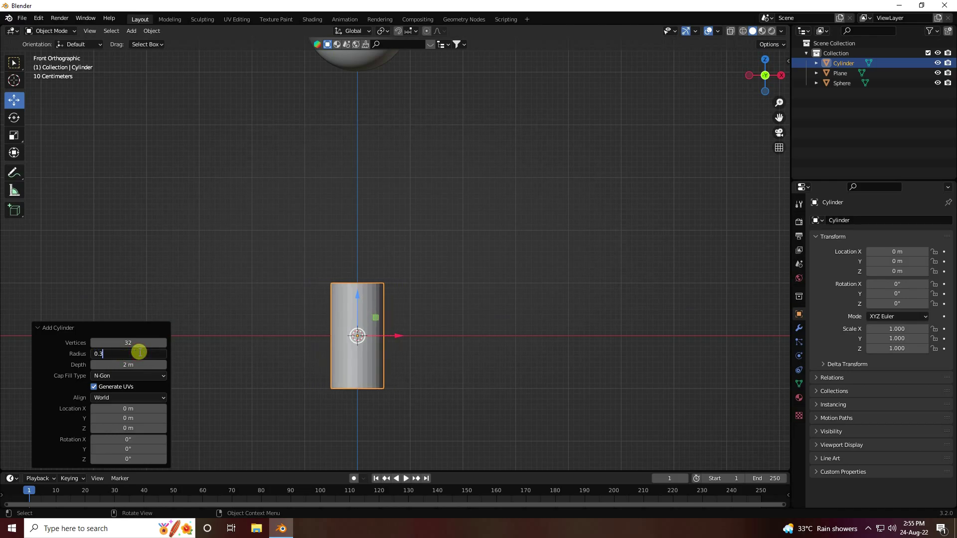
{"action": "type", "text": "0.3"}
{"action": "key", "text": "Return"}
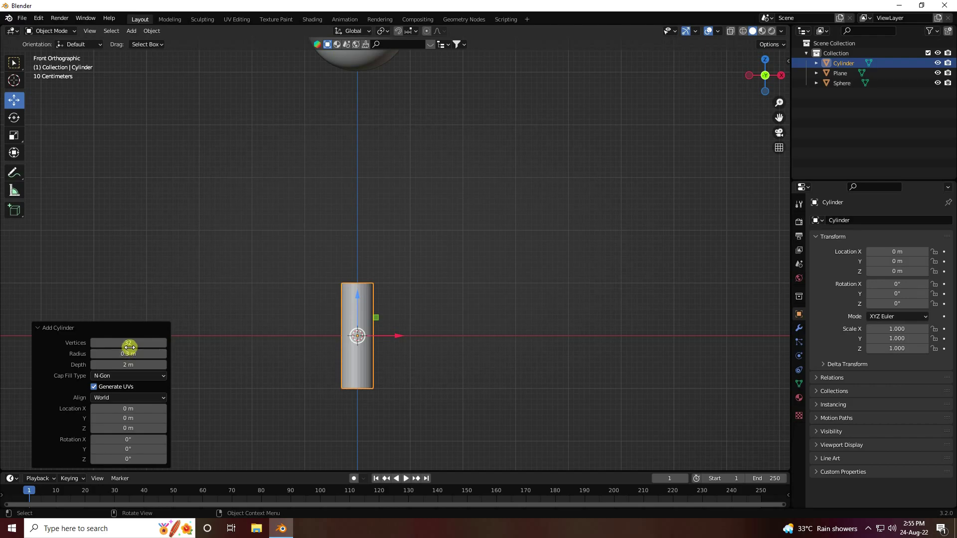
Step: Give the cylinder 64 vertices and a 2.5 m depth
{"action": "left_click", "coordinate": [125, 343]}
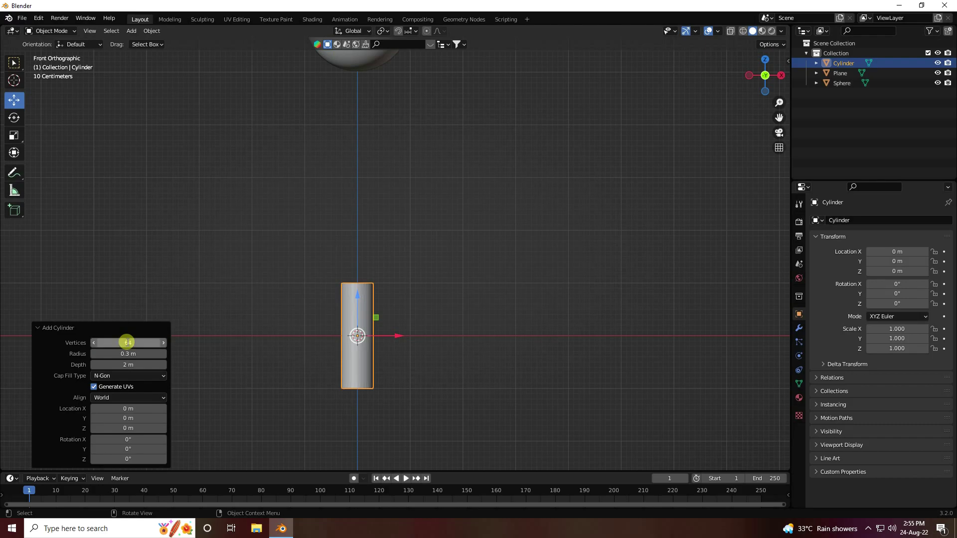
{"action": "key", "text": "Return"}
{"action": "left_click_drag", "start_coordinate": [146, 366], "coordinate": [158, 365]}
{"action": "left_click", "coordinate": [127, 367]}
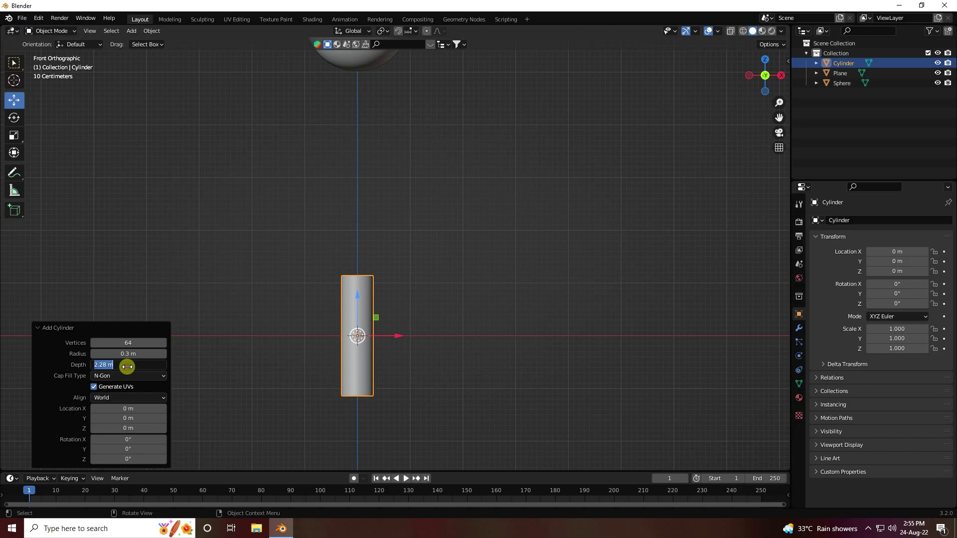
{"action": "type", "text": "2.5"}
{"action": "key", "text": "Return"}
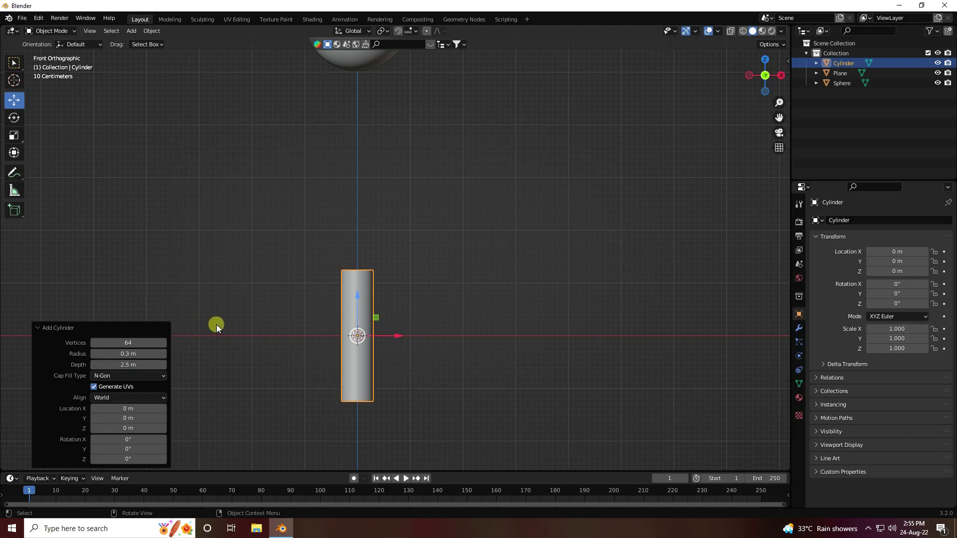
{"action": "scroll", "coordinate": [355, 285], "scroll_direction": "up", "scroll_amount": 5}
{"action": "middle_click_drag", "start_coordinate": [284, 334], "coordinate": [457, 193], "text": "shift"}
Step: Add a Bevel modifier to the cylinder with 50 segments
{"action": "left_click", "coordinate": [800, 329]}
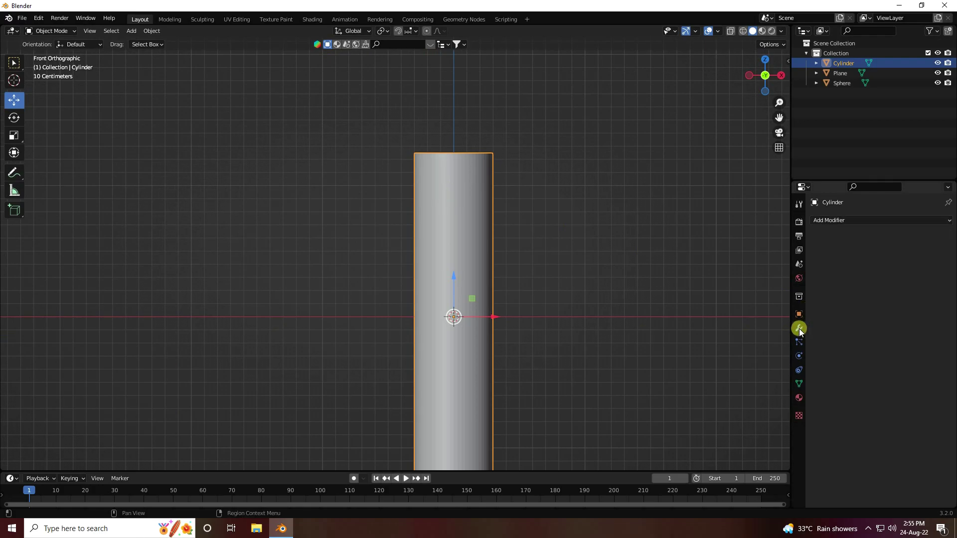
{"action": "left_click", "coordinate": [828, 220]}
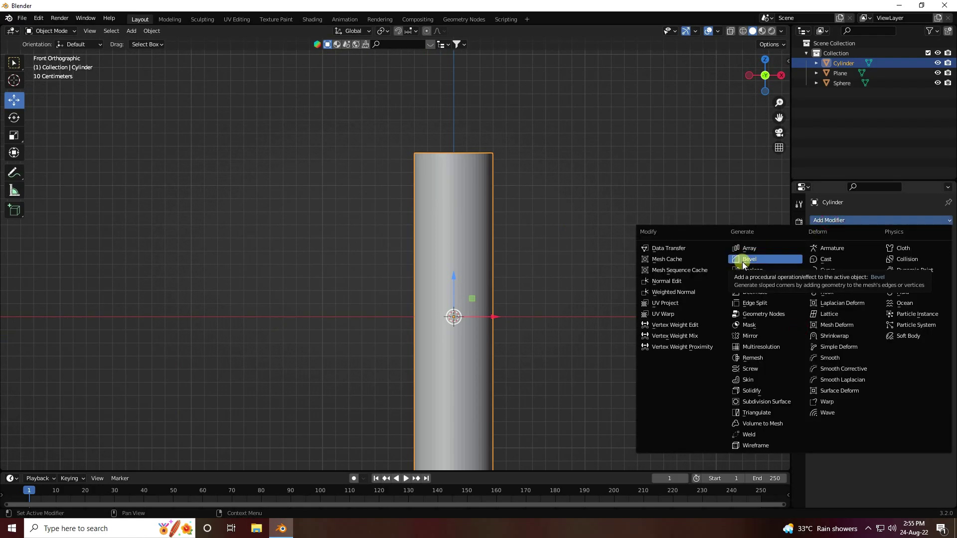
{"action": "left_click", "coordinate": [743, 260]}
{"action": "left_click", "coordinate": [910, 275]}
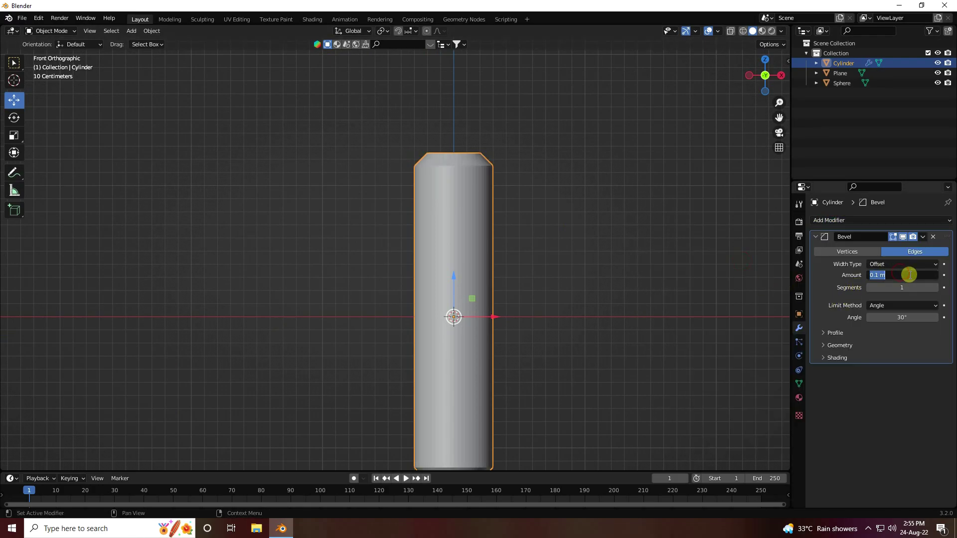
{"action": "key", "text": "Tab"}
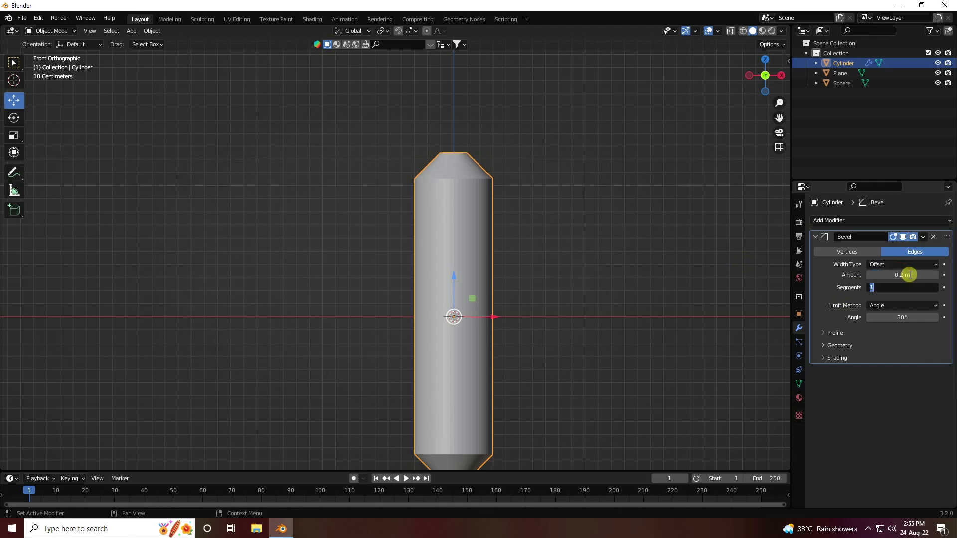
{"action": "key", "text": "Return"}
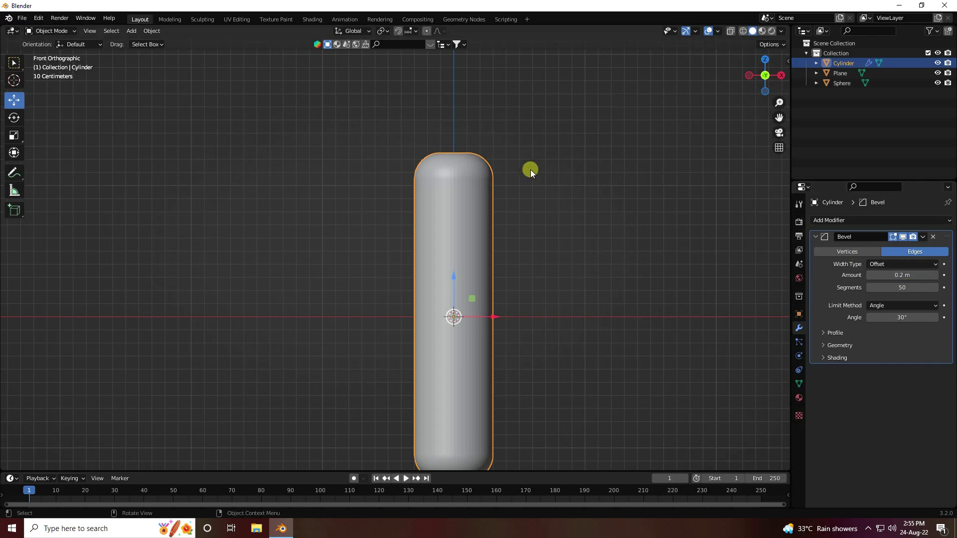
Step: Increase the bevel amount to 0.5 m so the ends are fully rounded
{"action": "scroll", "coordinate": [476, 164], "scroll_direction": "up", "scroll_amount": 4}
{"action": "middle_click_drag", "start_coordinate": [476, 163], "coordinate": [390, 230], "text": "shift"}
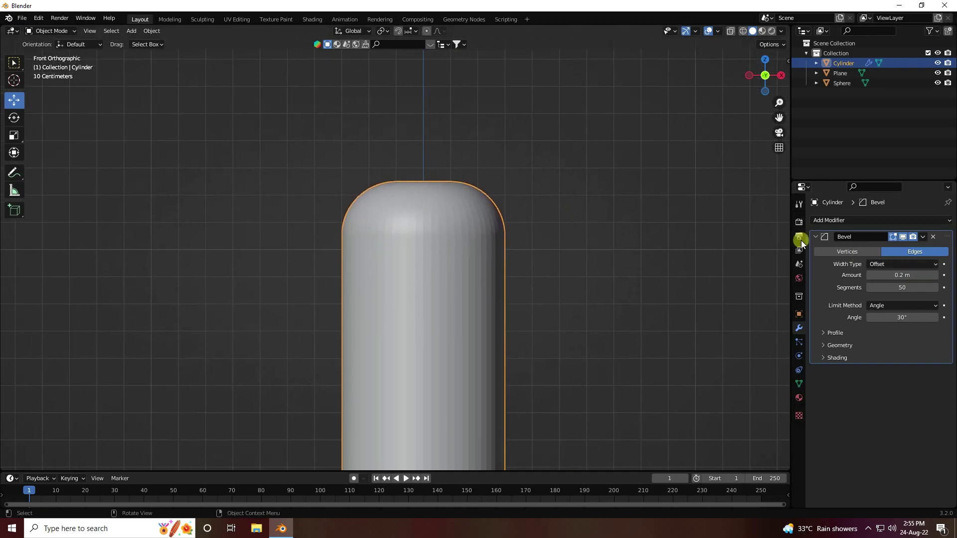
{"action": "mouse_move", "coordinate": [897, 274]}
{"action": "left_mouse_down"}
{"action": "mouse_move", "coordinate": [906, 272]}
{"action": "mouse_move", "coordinate": [894, 273]}
{"action": "left_mouse_up"}
{"action": "left_click", "coordinate": [895, 274]}
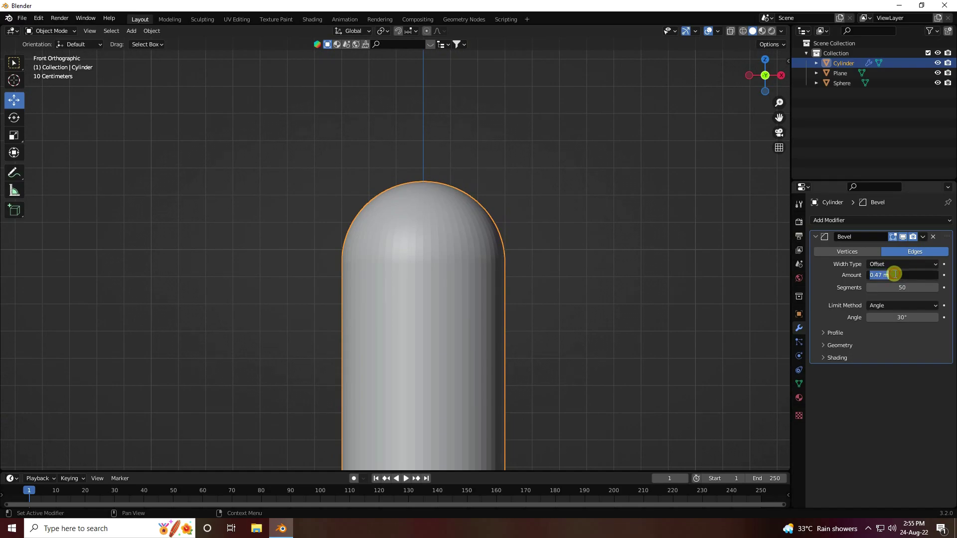
{"action": "type", "text": "0.5"}
{"action": "key", "text": "Return"}
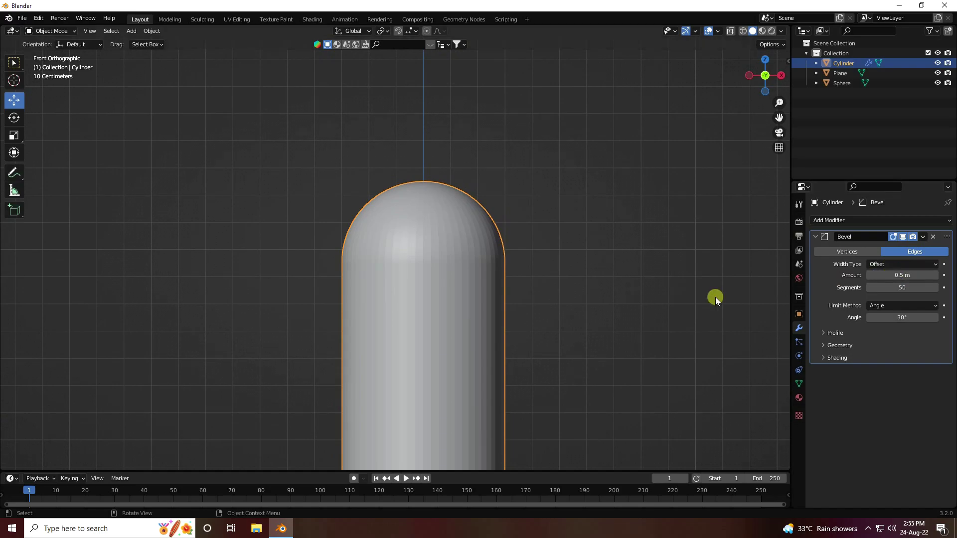
Step: Raise the capsule up toward the sphere and shift it slightly right
{"action": "right_click", "coordinate": [386, 244]}
{"action": "left_click", "coordinate": [388, 241]}
{"action": "scroll", "coordinate": [420, 229], "scroll_direction": "down", "scroll_amount": 6}
{"action": "scroll", "coordinate": [419, 234], "scroll_direction": "down", "scroll_amount": 4}
{"action": "scroll", "coordinate": [424, 253], "scroll_direction": "up", "scroll_amount": 2}
{"action": "scroll", "coordinate": [418, 258], "scroll_direction": "down", "scroll_amount": 3}
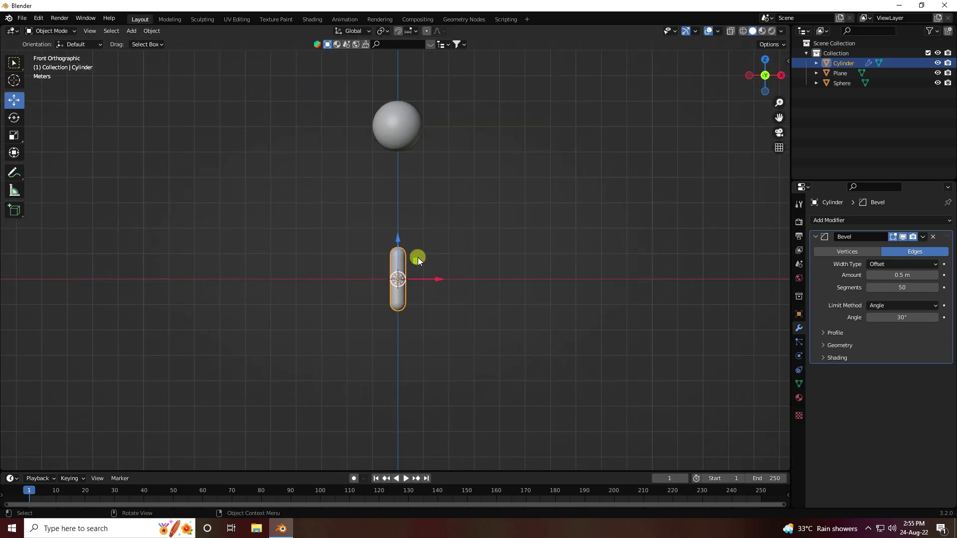
{"action": "middle_click_drag", "start_coordinate": [418, 263], "coordinate": [409, 306], "text": "shift"}
{"action": "left_click_drag", "start_coordinate": [406, 295], "coordinate": [415, 204]}
{"action": "scroll", "coordinate": [418, 194], "scroll_direction": "up", "scroll_amount": 3}
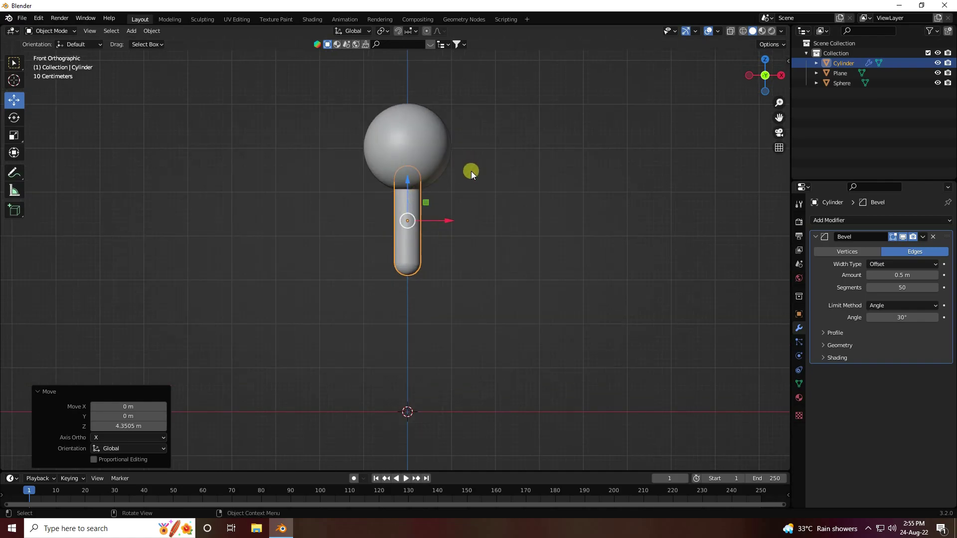
{"action": "left_click_drag", "start_coordinate": [442, 220], "coordinate": [473, 220]}
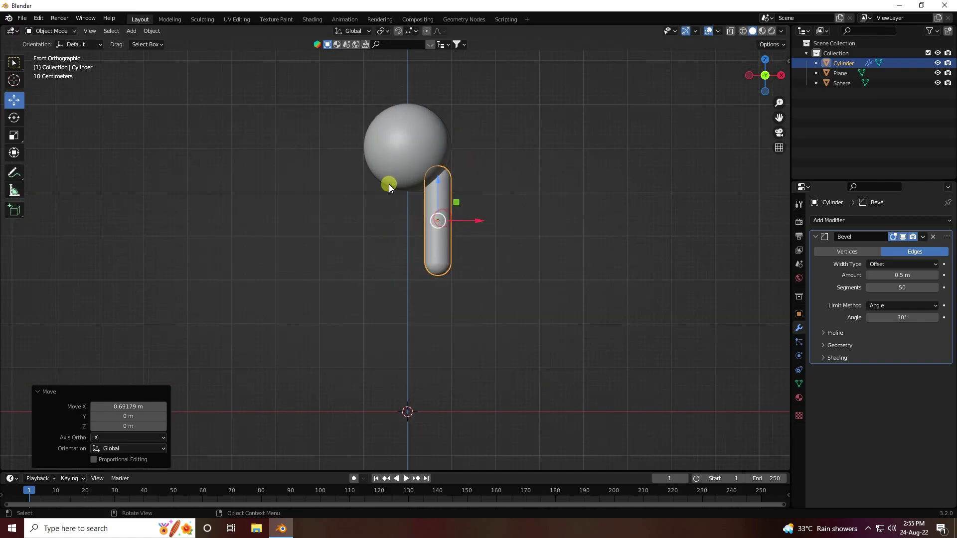
Step: Tilt the capsule diagonally and fine-tune it against the sphere's lower right
{"action": "left_click", "coordinate": [14, 119]}
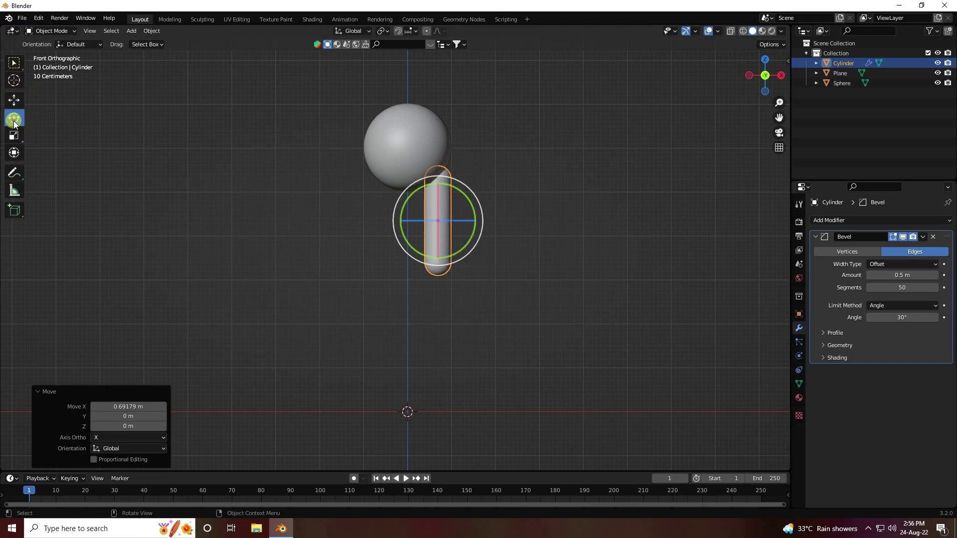
{"action": "mouse_move", "coordinate": [471, 199]}
{"action": "left_mouse_down"}
{"action": "mouse_move", "coordinate": [450, 184]}
{"action": "mouse_move", "coordinate": [459, 183]}
{"action": "left_mouse_up"}
{"action": "left_click", "coordinate": [14, 100]}
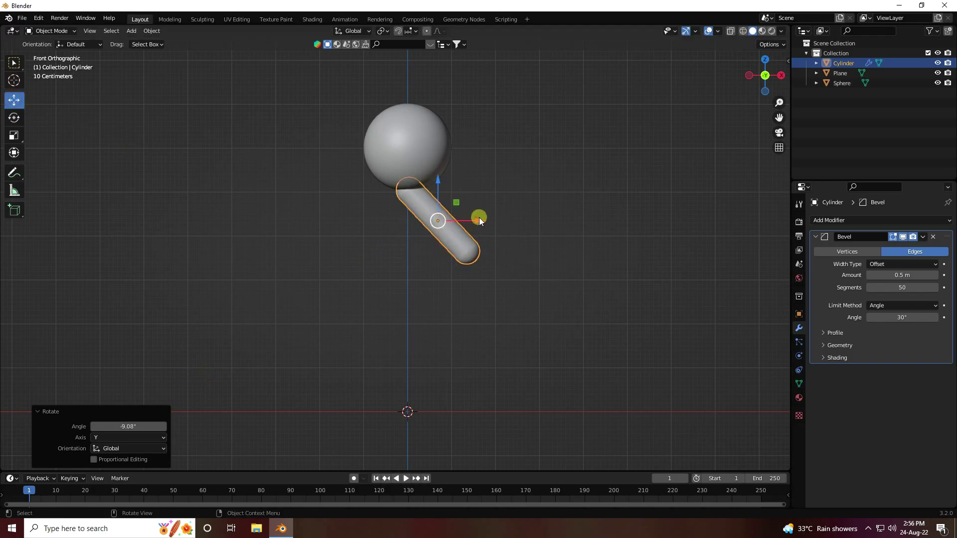
{"action": "left_click_drag", "start_coordinate": [480, 217], "coordinate": [498, 216]}
{"action": "left_click_drag", "start_coordinate": [459, 184], "coordinate": [464, 165]}
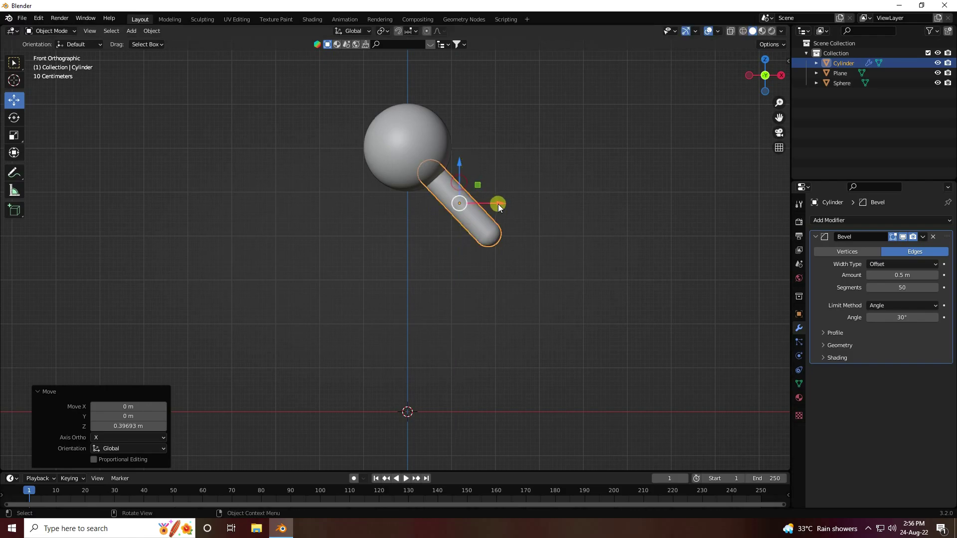
{"action": "left_click_drag", "start_coordinate": [498, 205], "coordinate": [509, 201]}
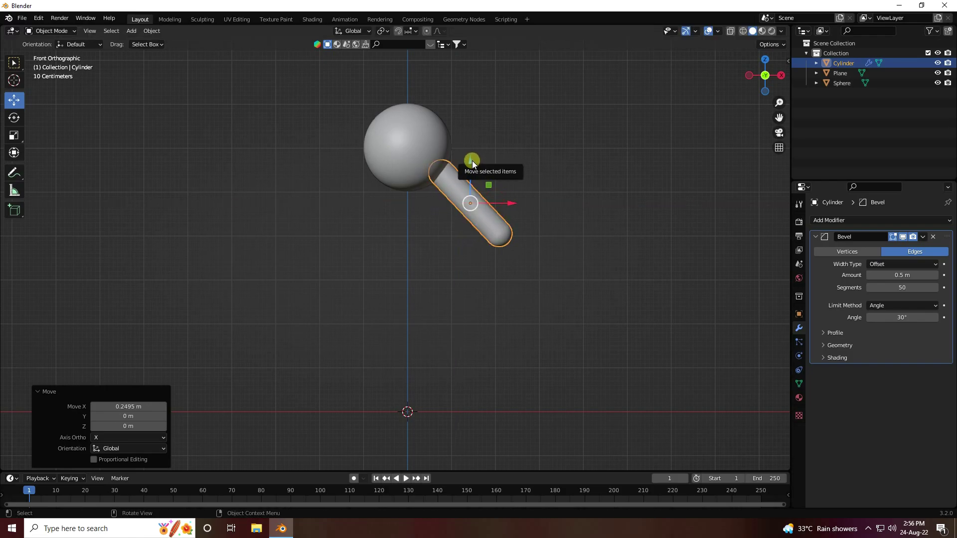
{"action": "left_click_drag", "start_coordinate": [471, 160], "coordinate": [469, 174]}
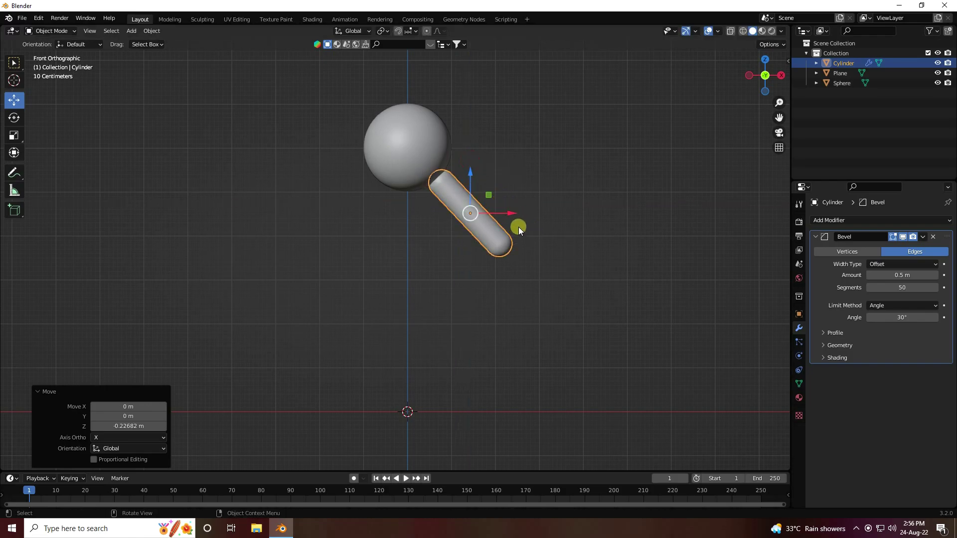
{"action": "mouse_move", "coordinate": [512, 214]}
{"action": "left_mouse_down"}
{"action": "mouse_move", "coordinate": [497, 215]}
{"action": "mouse_move", "coordinate": [508, 213]}
{"action": "left_mouse_up"}
{"action": "left_click", "coordinate": [47, 447]}
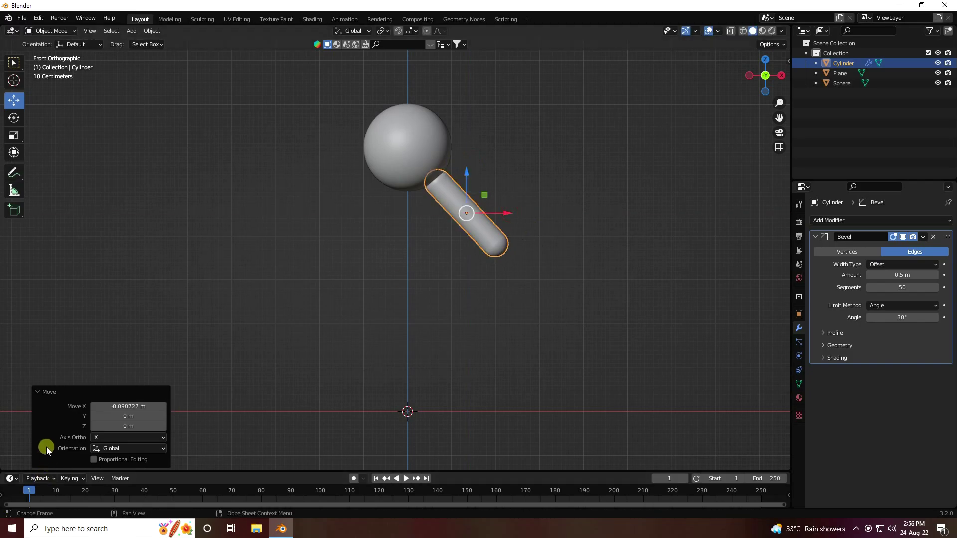
{"action": "left_click", "coordinate": [13, 117]}
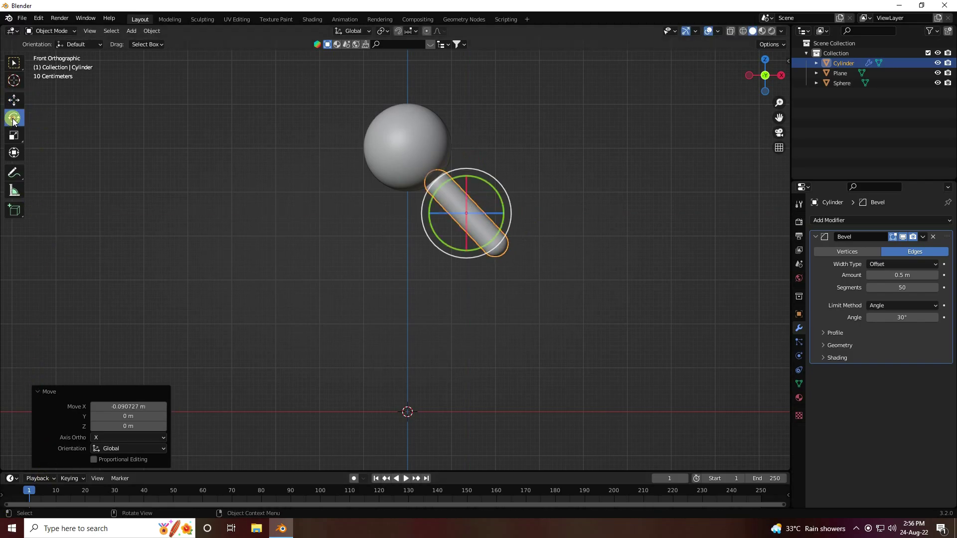
{"action": "left_click_drag", "start_coordinate": [497, 191], "coordinate": [467, 166]}
{"action": "left_click", "coordinate": [15, 101]}
Step: Copy and paste the arm cylinder to create Cylinder.001
{"action": "left_click", "coordinate": [558, 148]}
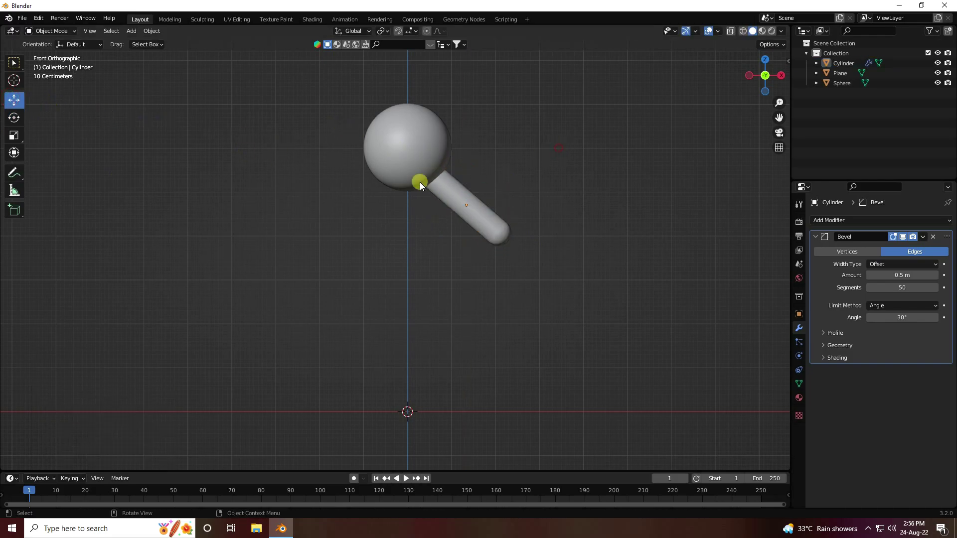
{"action": "left_click", "coordinate": [486, 215]}
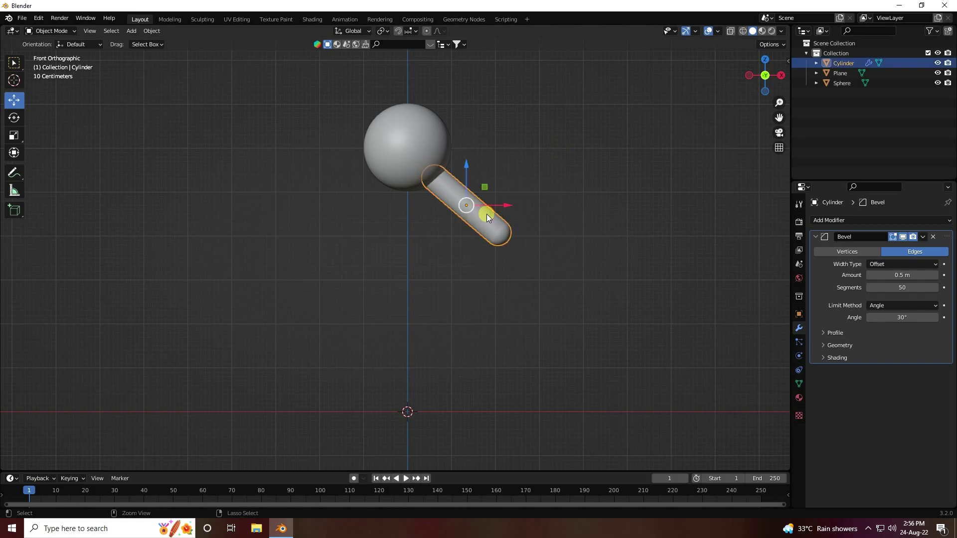
{"action": "key", "text": "ctrl+c"}
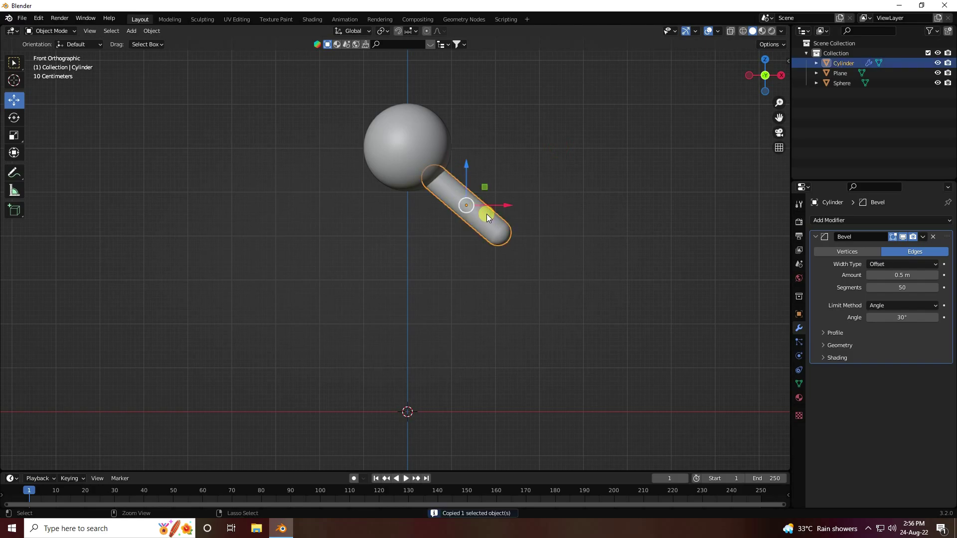
{"action": "key", "text": "ctrl+v"}
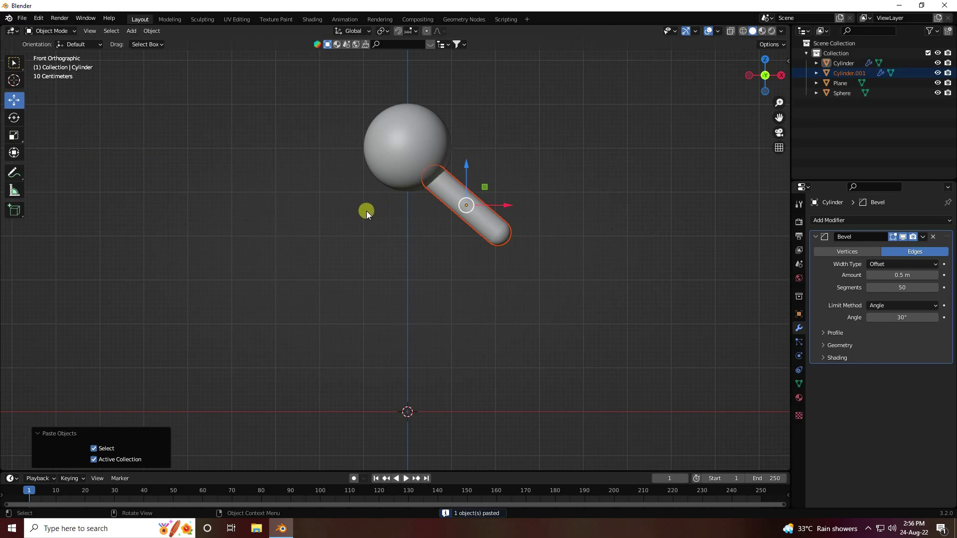
Step: Rotate Cylinder.001 about 101° the opposite way and move it to the sphere's lower left
{"action": "left_click", "coordinate": [14, 117]}
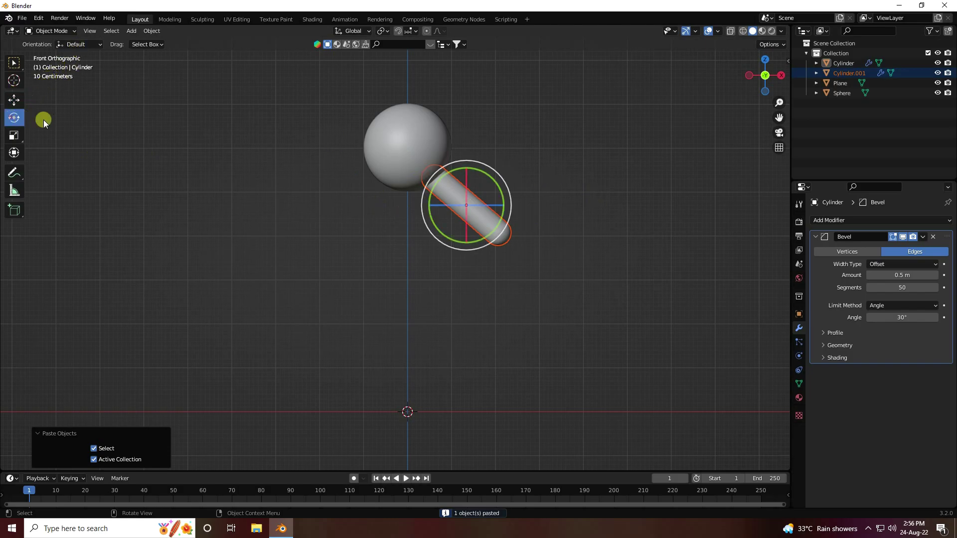
{"action": "left_click_drag", "start_coordinate": [489, 173], "coordinate": [467, 213]}
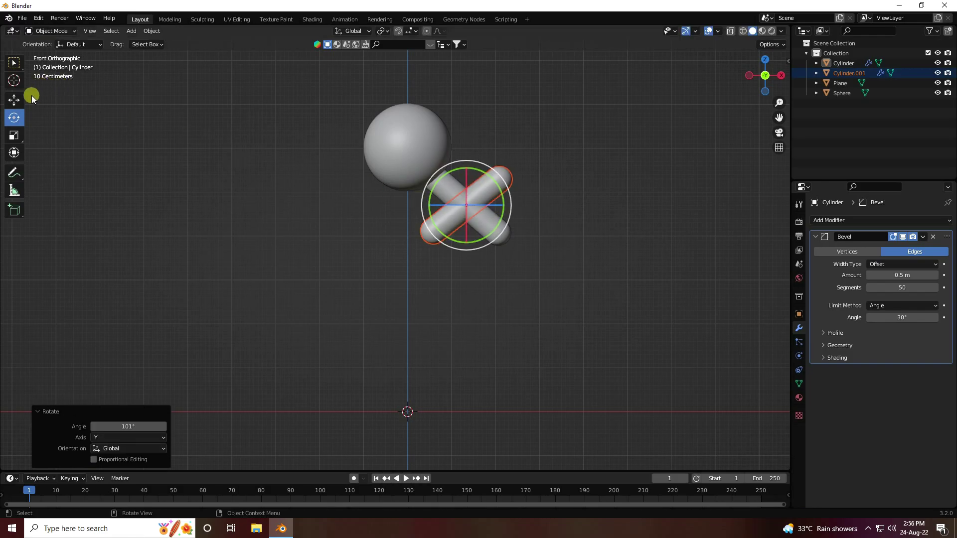
{"action": "left_click", "coordinate": [18, 101]}
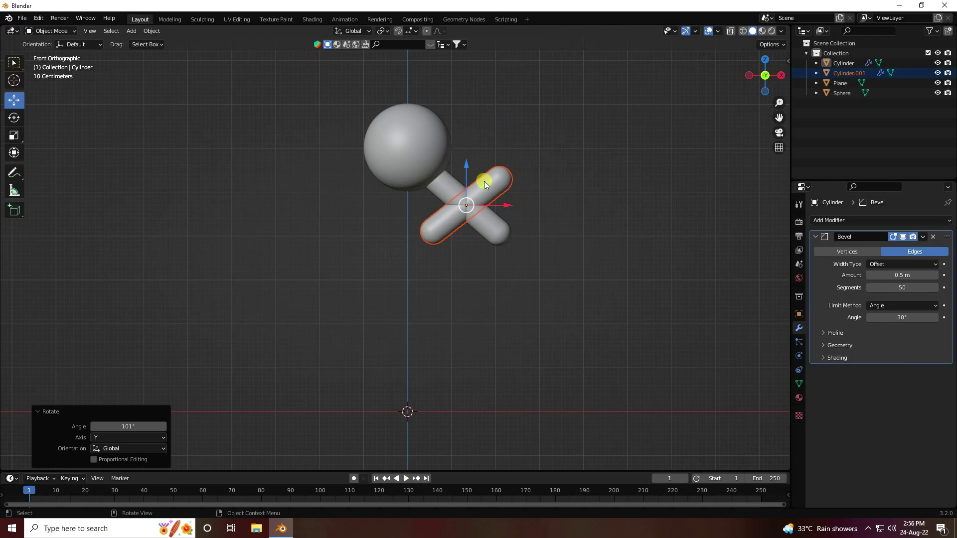
{"action": "left_click", "coordinate": [501, 197]}
{"action": "left_click_drag", "start_coordinate": [505, 203], "coordinate": [375, 197]}
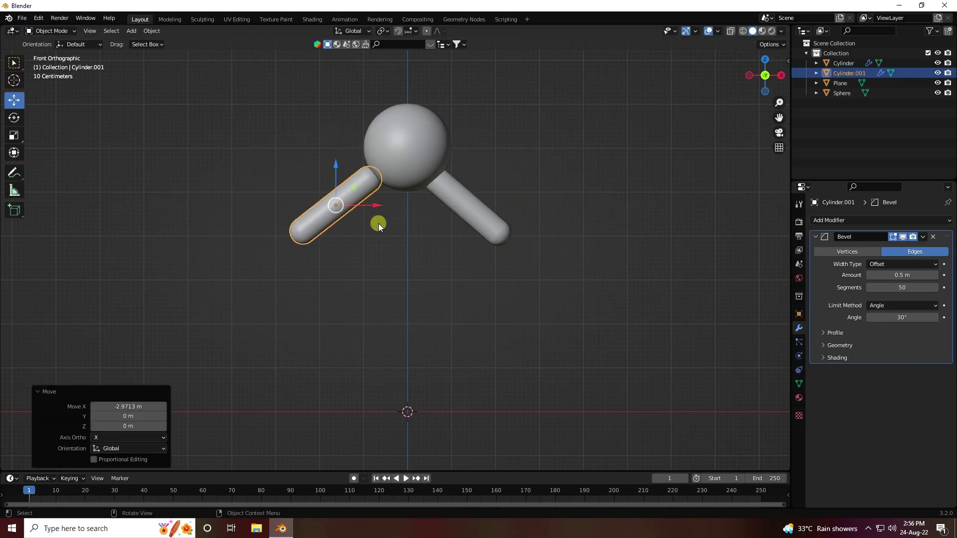
{"action": "left_click", "coordinate": [378, 226]}
{"action": "left_click", "coordinate": [362, 195]}
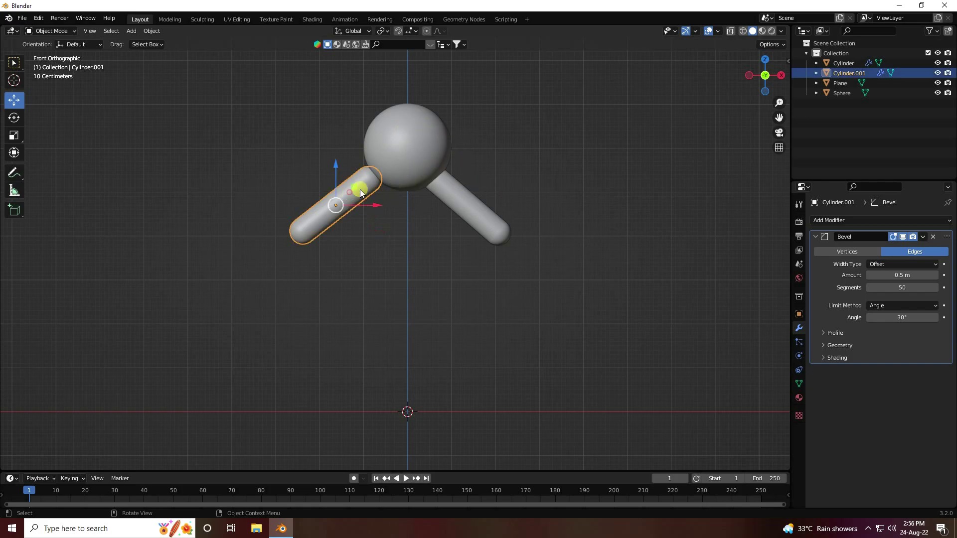
Step: Switch to an angled perspective view and add an Arrows empty at the origin
{"action": "left_click", "coordinate": [400, 238]}
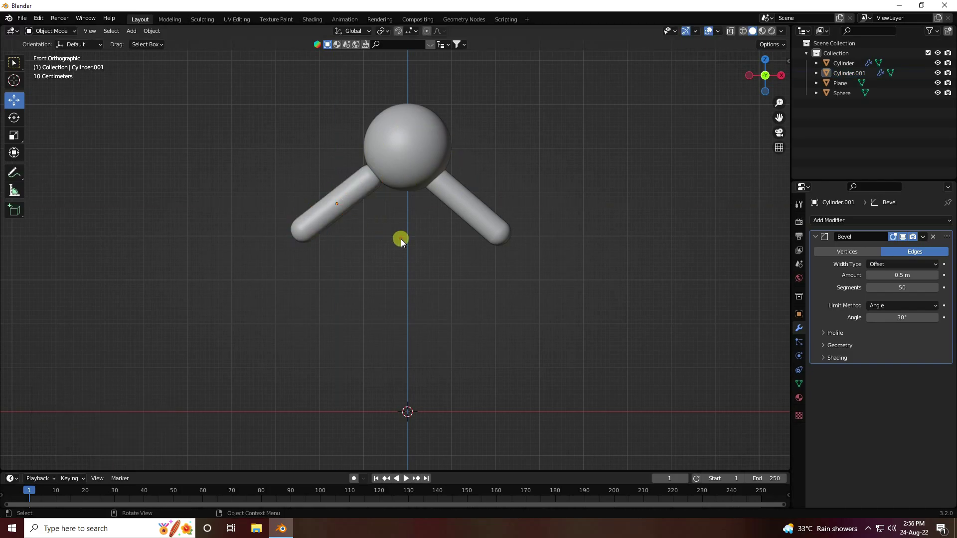
{"action": "scroll", "coordinate": [396, 235], "scroll_direction": "down", "scroll_amount": 3}
{"action": "scroll", "coordinate": [395, 230], "scroll_direction": "up", "scroll_amount": 3}
{"action": "key", "text": "KP_5"}
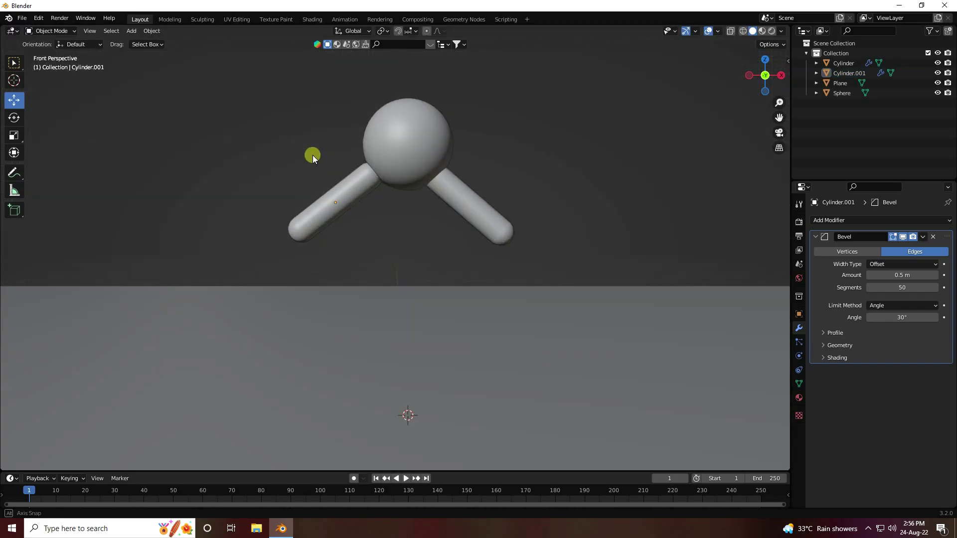
{"action": "scroll", "coordinate": [403, 259], "scroll_direction": "down", "scroll_amount": 3}
{"action": "mouse_move", "coordinate": [403, 259]}
{"action": "middle_mouse_down"}
{"action": "mouse_move", "coordinate": [338, 274]}
{"action": "mouse_move", "coordinate": [315, 266]}
{"action": "mouse_move", "coordinate": [395, 266]}
{"action": "middle_mouse_up"}
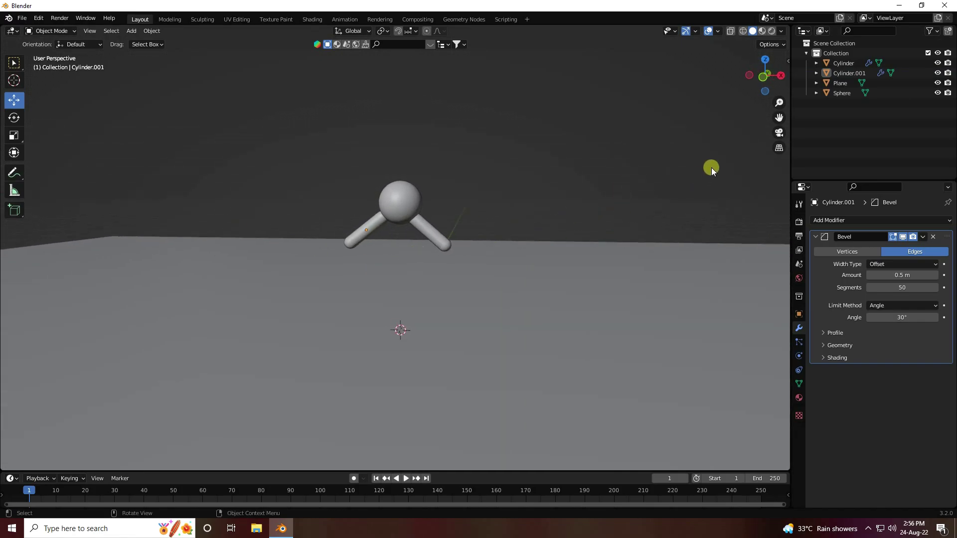
{"action": "left_click", "coordinate": [132, 30]}
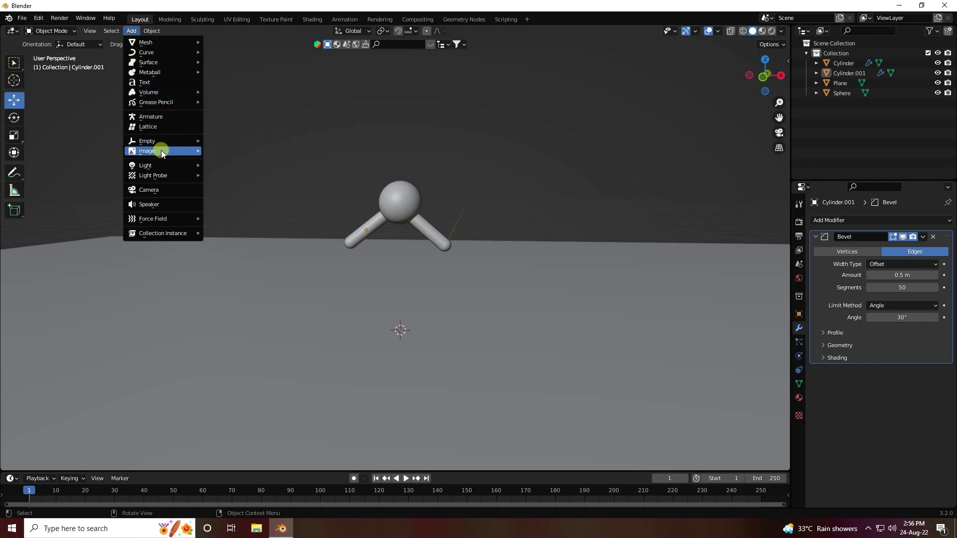
{"action": "mouse_move", "coordinate": [148, 141]}
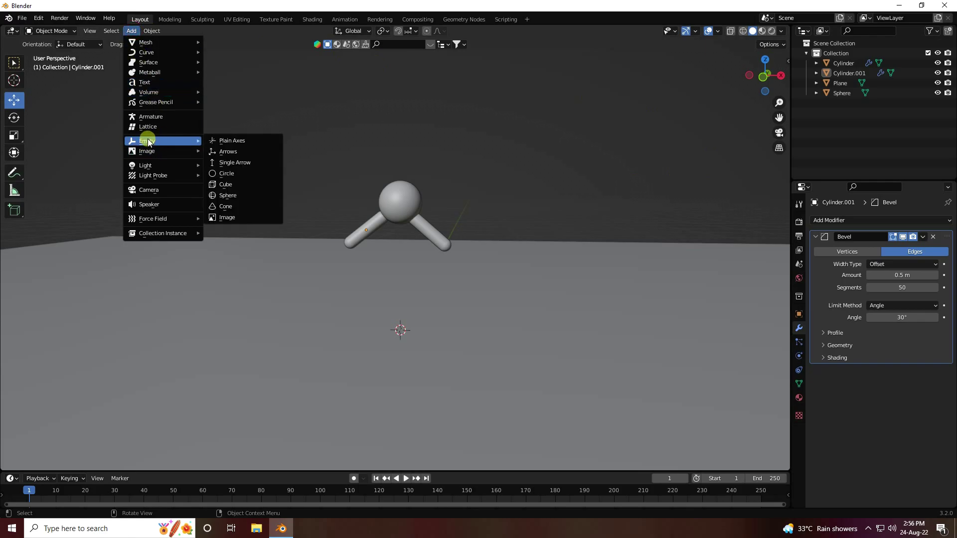
{"action": "left_click", "coordinate": [237, 153]}
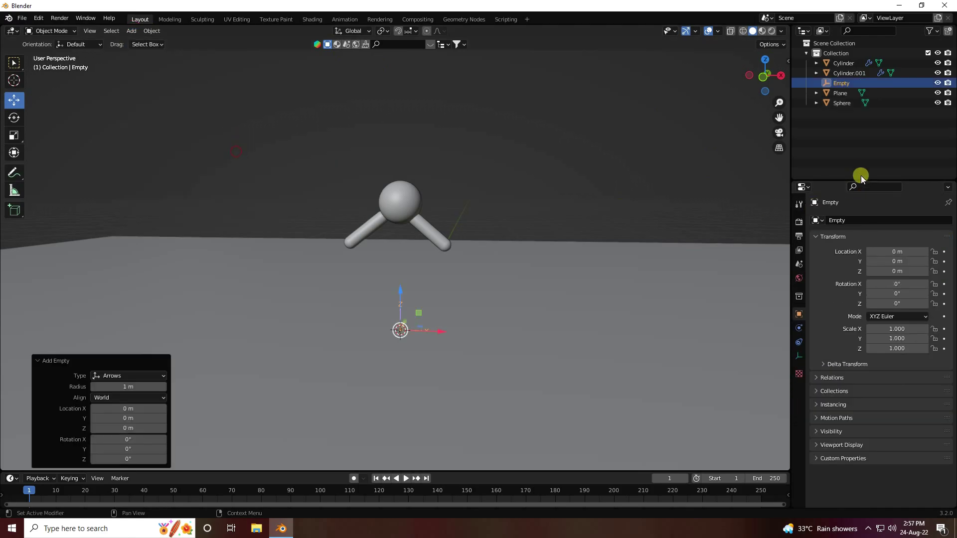
Step: In the Shortcut VUr side-panel tab, set Dock to Left with Offset X and Y of 100
{"action": "left_click", "coordinate": [788, 60]}
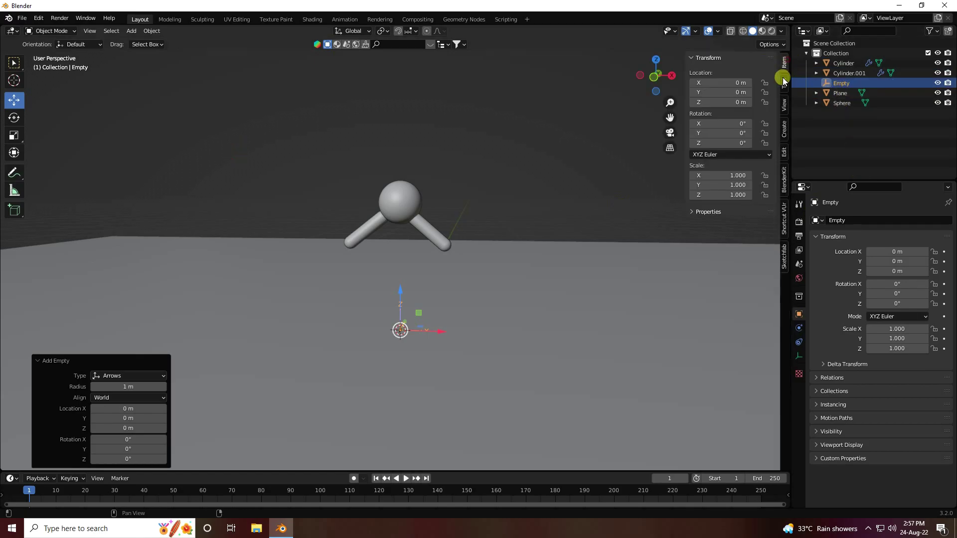
{"action": "left_click", "coordinate": [784, 218]}
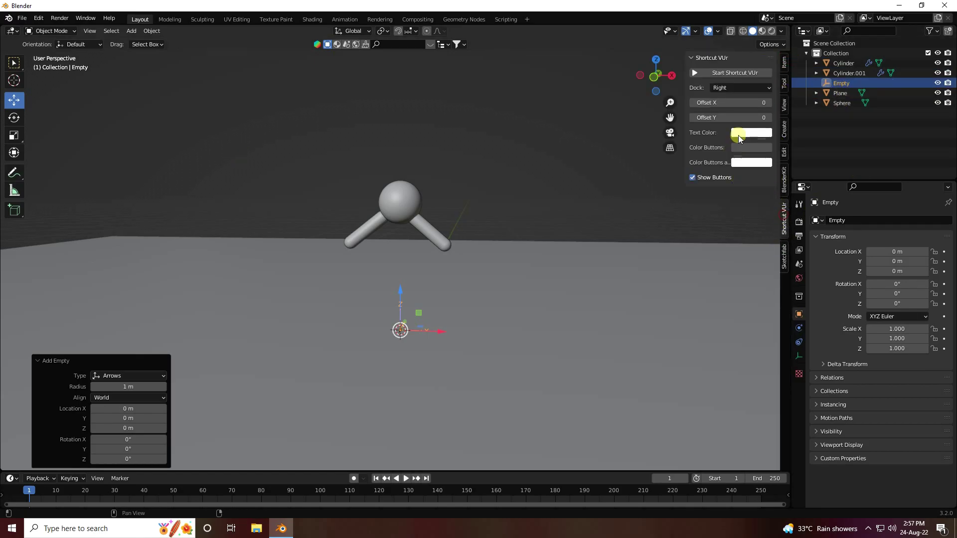
{"action": "left_click", "coordinate": [718, 88]}
{"action": "left_click", "coordinate": [721, 99]}
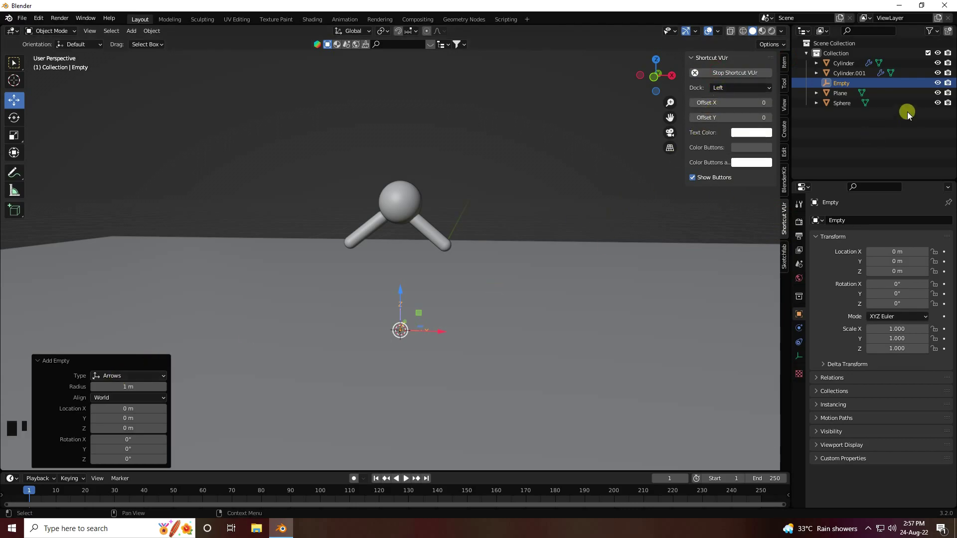
{"action": "left_click", "coordinate": [744, 102]}
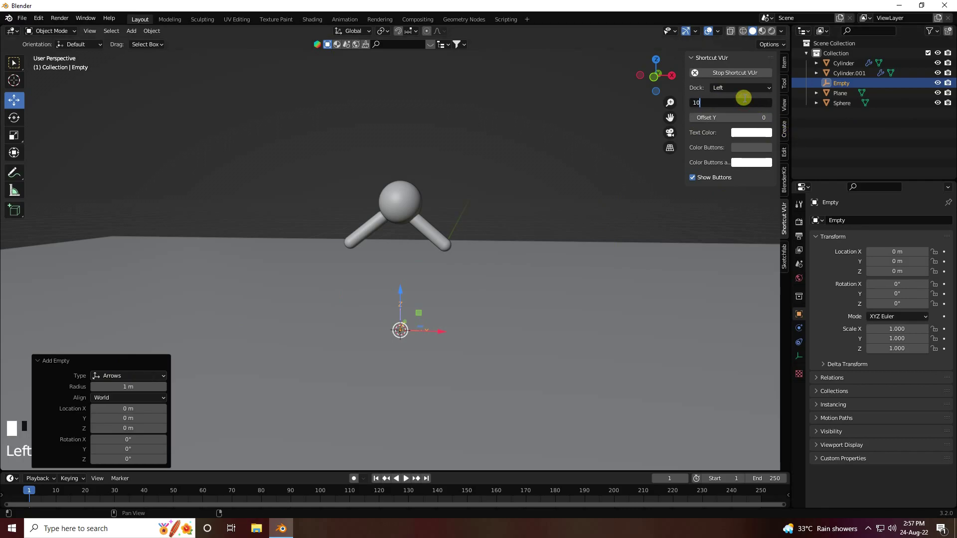
{"action": "key", "text": "Tab"}
{"action": "key", "text": "shift+Tab"}
{"action": "type", "text": "1"}
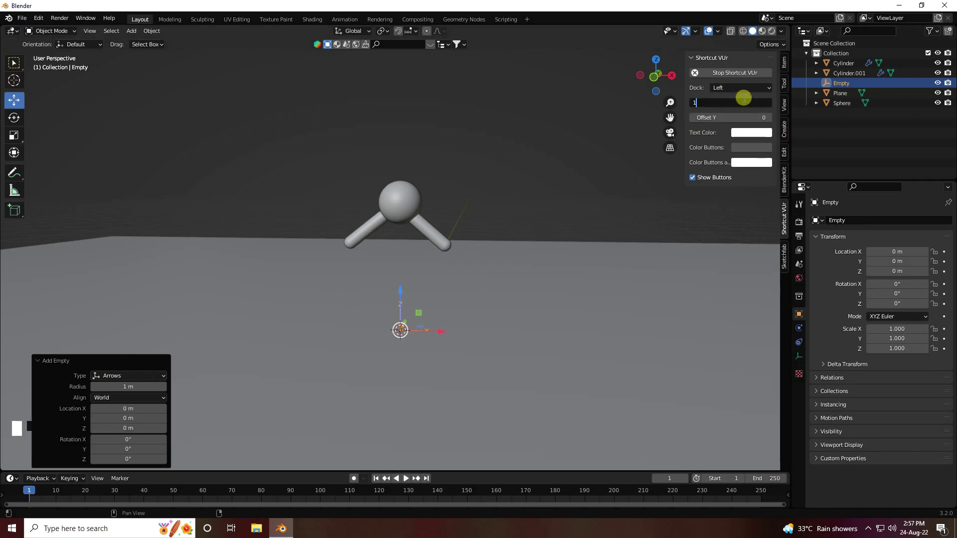
{"action": "type", "text": "00"}
{"action": "key", "text": "Tab"}
{"action": "type", "text": "100"}
{"action": "key", "text": "Return"}
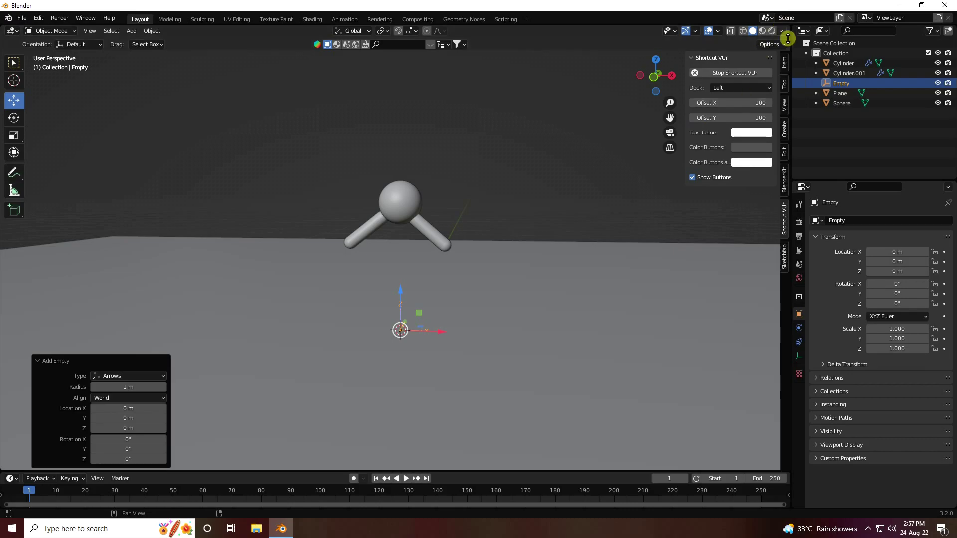
Step: Parent Cylinder.001, Cylinder and Sphere to the Empty in the Outliner
{"action": "left_click", "coordinate": [467, 160]}
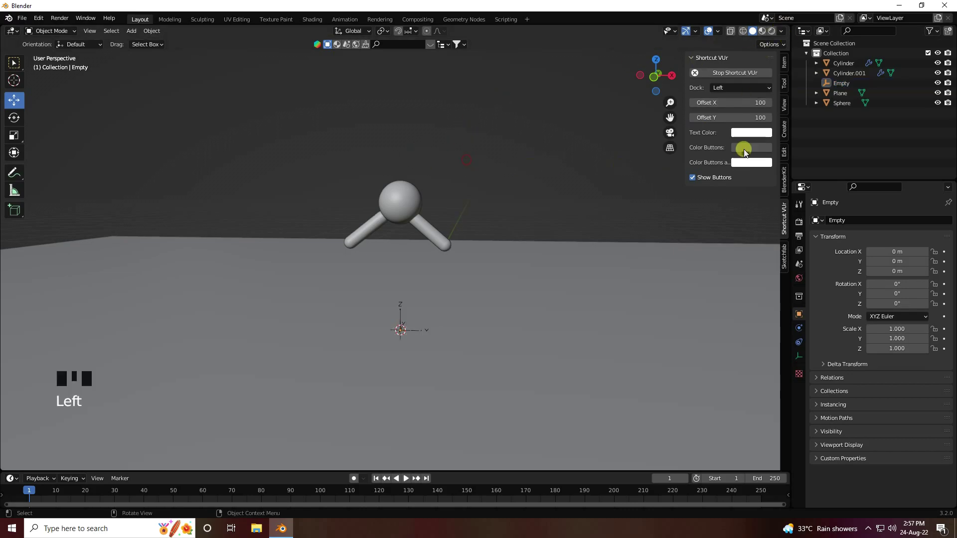
{"action": "left_click", "coordinate": [838, 85]}
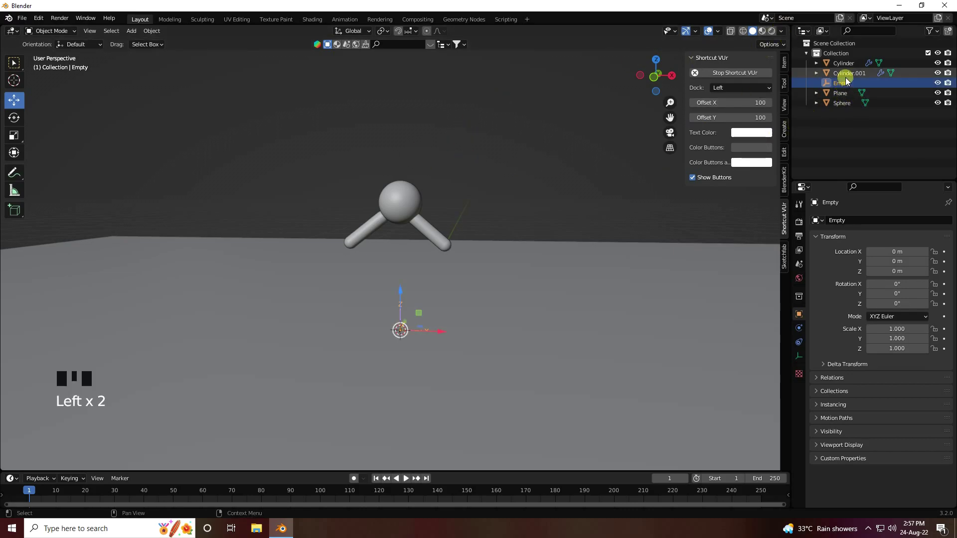
{"action": "left_click", "coordinate": [845, 75]}
{"action": "scroll", "coordinate": [434, 160], "scroll_direction": "up", "scroll_amount": 2}
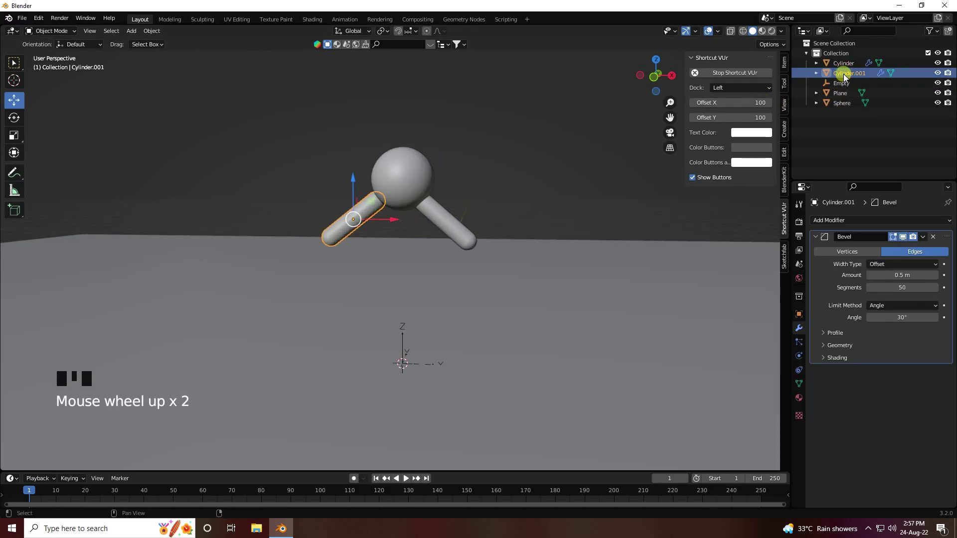
{"action": "left_click_drag", "start_coordinate": [845, 75], "coordinate": [843, 85], "text": "shift"}
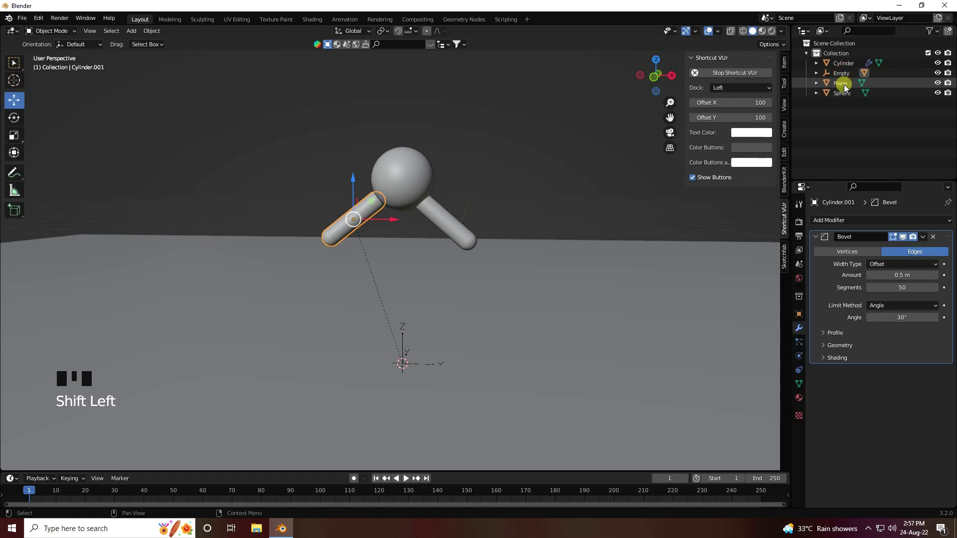
{"action": "left_click", "coordinate": [835, 64]}
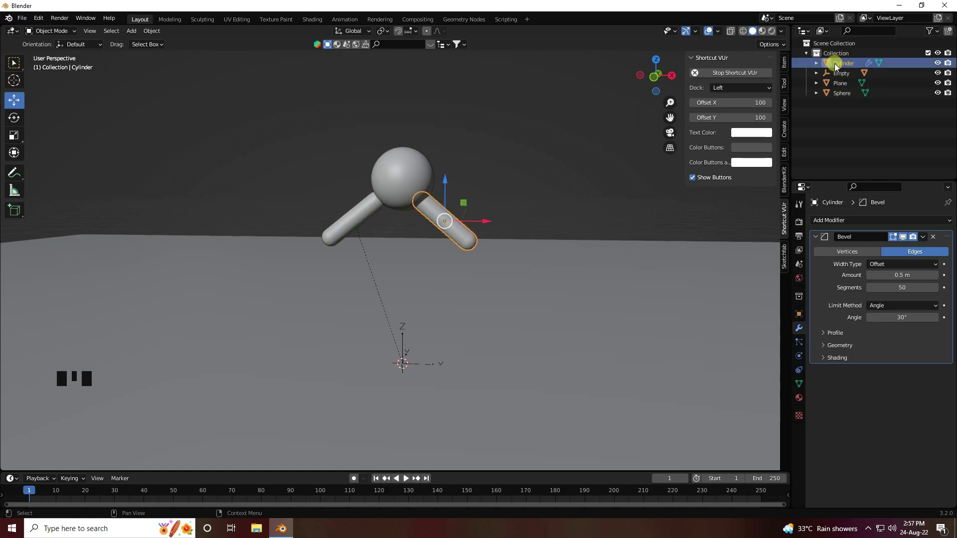
{"action": "mouse_move", "coordinate": [834, 64]}
{"action": "left_mouse_down", "text": "shift"}
{"action": "mouse_move", "coordinate": [841, 74]}
{"action": "mouse_move", "coordinate": [844, 64]}
{"action": "left_mouse_up", "text": "shift"}
{"action": "left_click", "coordinate": [834, 84]}
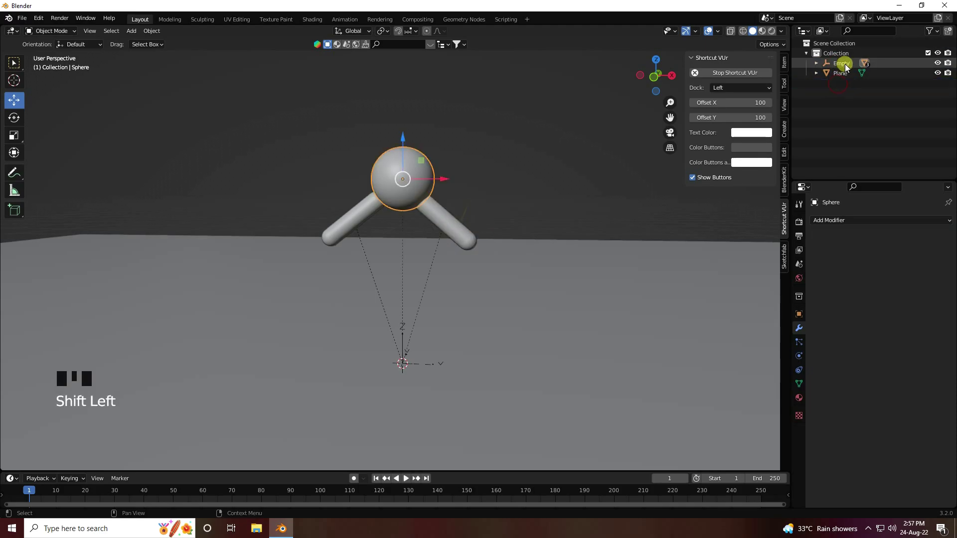
{"action": "left_click", "coordinate": [844, 64]}
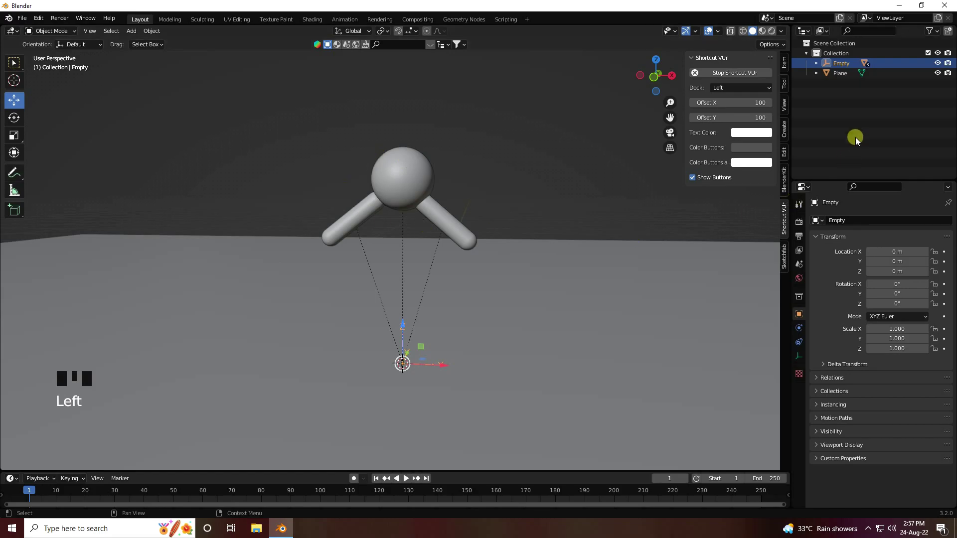
{"action": "left_click", "coordinate": [476, 323]}
Step: Test-move the Empty rig along X and Y, undoing each trial move
{"action": "left_click_drag", "start_coordinate": [438, 372], "coordinate": [549, 367]}
{"action": "key", "text": "ctrl+z"}
{"action": "left_click", "coordinate": [836, 67]}
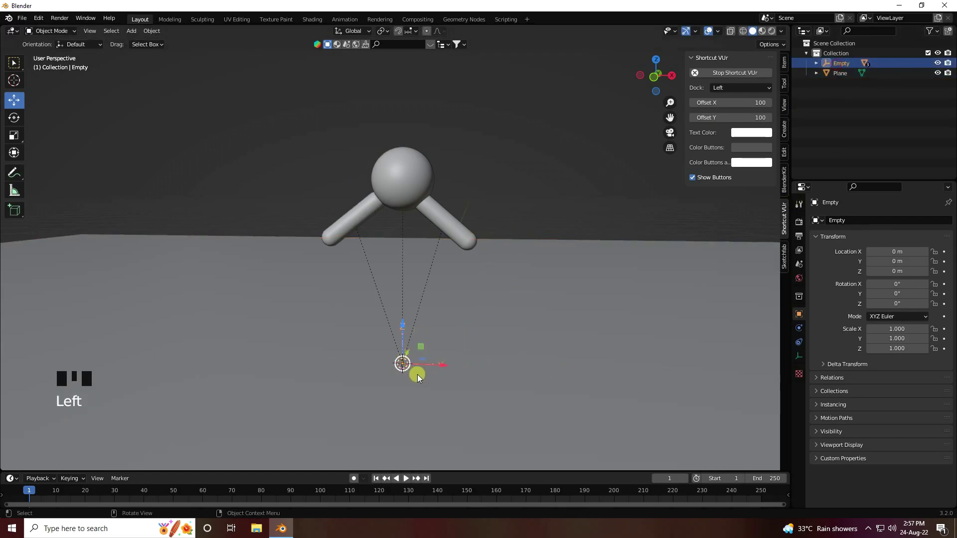
{"action": "left_click_drag", "start_coordinate": [436, 368], "coordinate": [620, 367]}
{"action": "key", "text": "ctrl+z"}
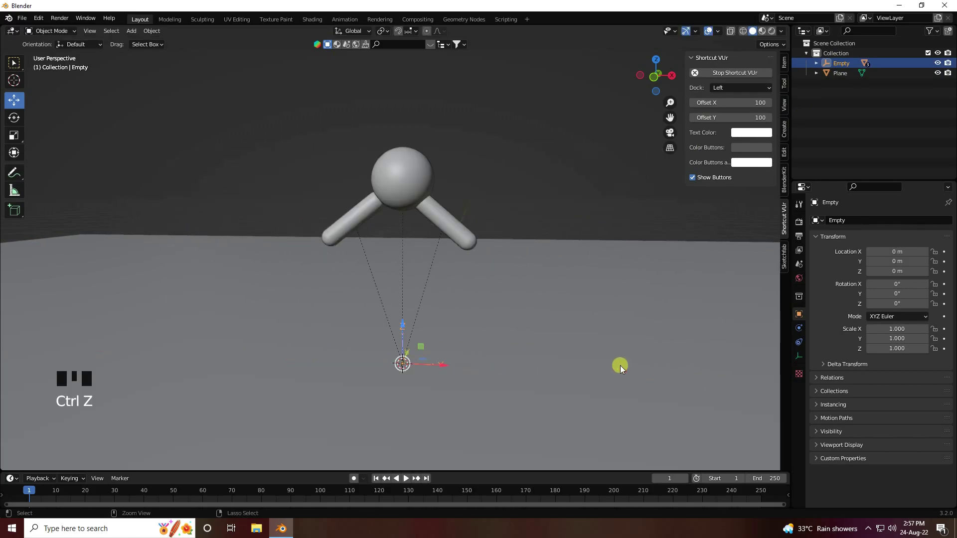
{"action": "scroll", "coordinate": [465, 303], "scroll_direction": "down", "scroll_amount": 6}
{"action": "middle_click_drag", "start_coordinate": [412, 325], "coordinate": [366, 345]}
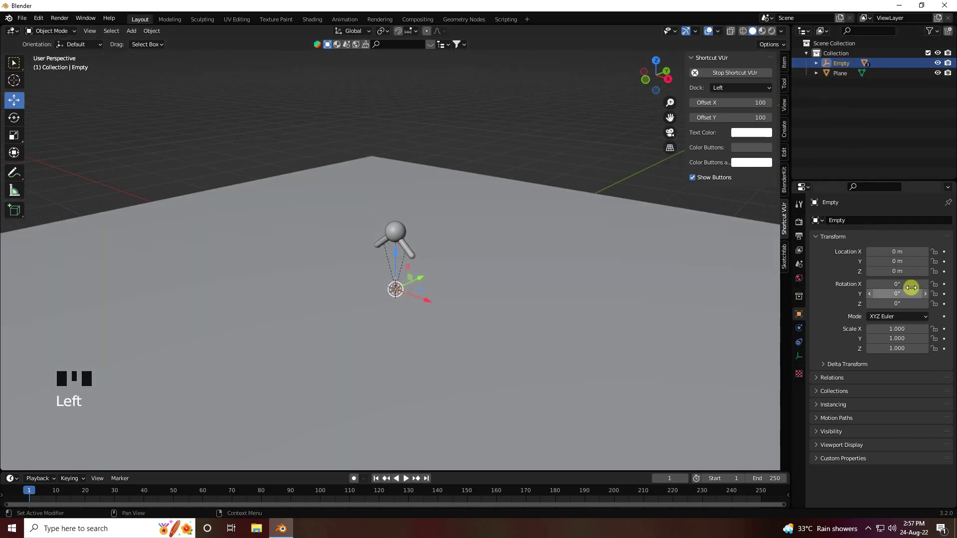
{"action": "mouse_move", "coordinate": [897, 261]}
{"action": "left_mouse_down"}
{"action": "mouse_move", "coordinate": [583, 297]}
{"action": "mouse_move", "coordinate": [40, 245]}
{"action": "mouse_move", "coordinate": [898, 261]}
{"action": "left_mouse_up"}
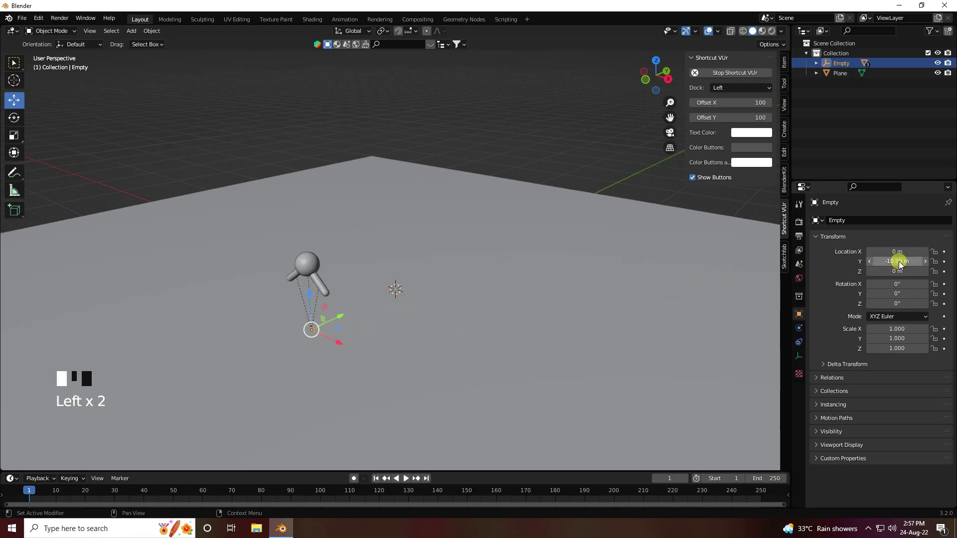
{"action": "key", "text": "ctrl+z"}
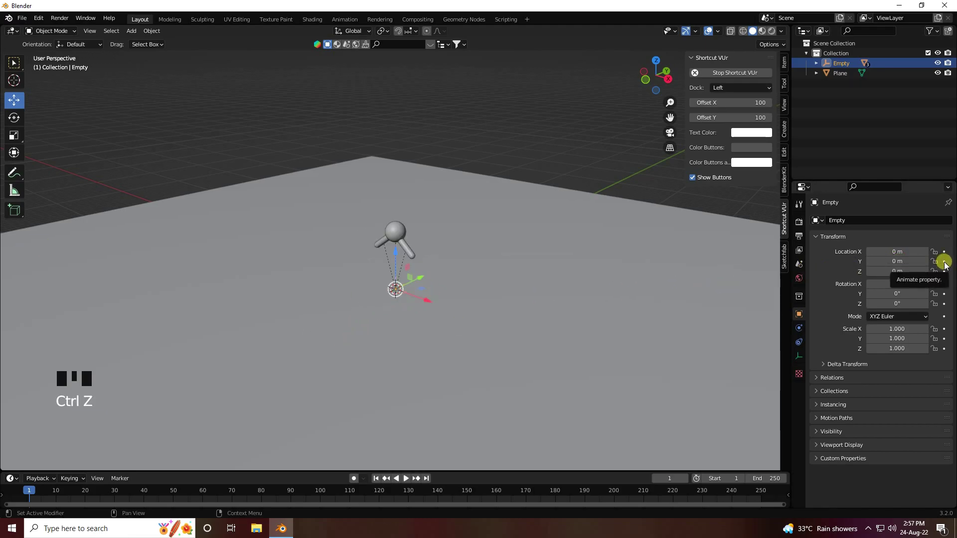
Step: Set the animation end frame to 600 and keyframe the Empty's Y location at frame 100
{"action": "left_click_drag", "start_coordinate": [355, 472], "coordinate": [322, 427]}
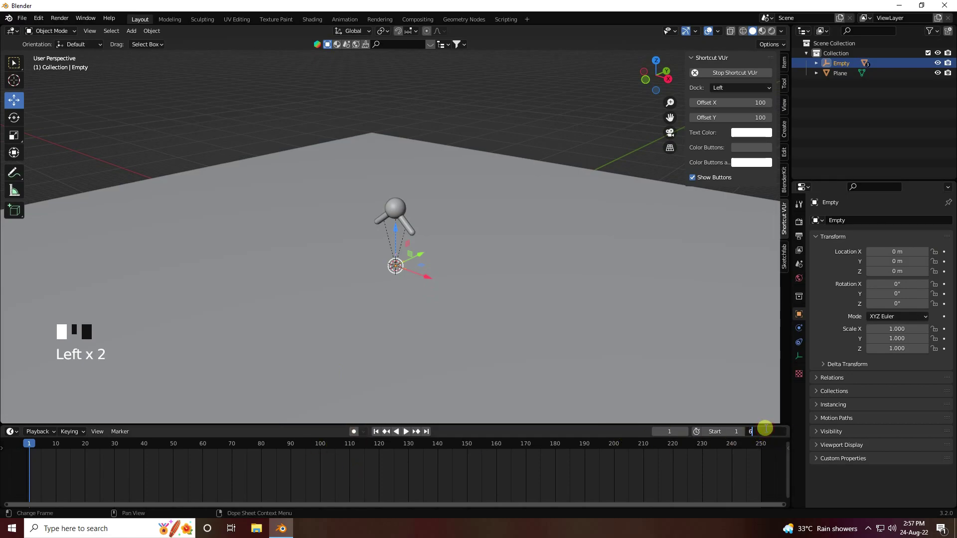
{"action": "type", "text": "00"}
{"action": "key", "text": "Return"}
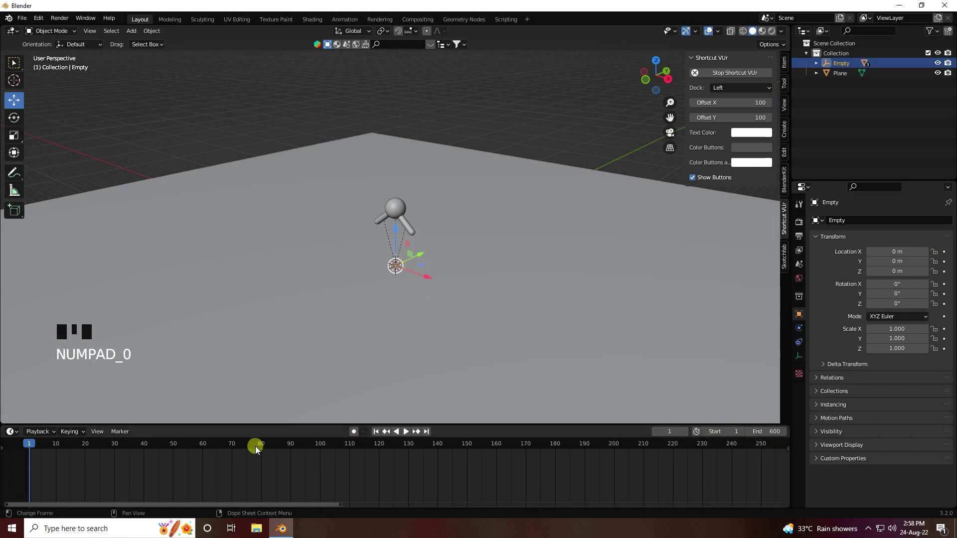
{"action": "left_click", "coordinate": [678, 431]}
{"action": "type", "text": "100"}
{"action": "key", "text": "Return"}
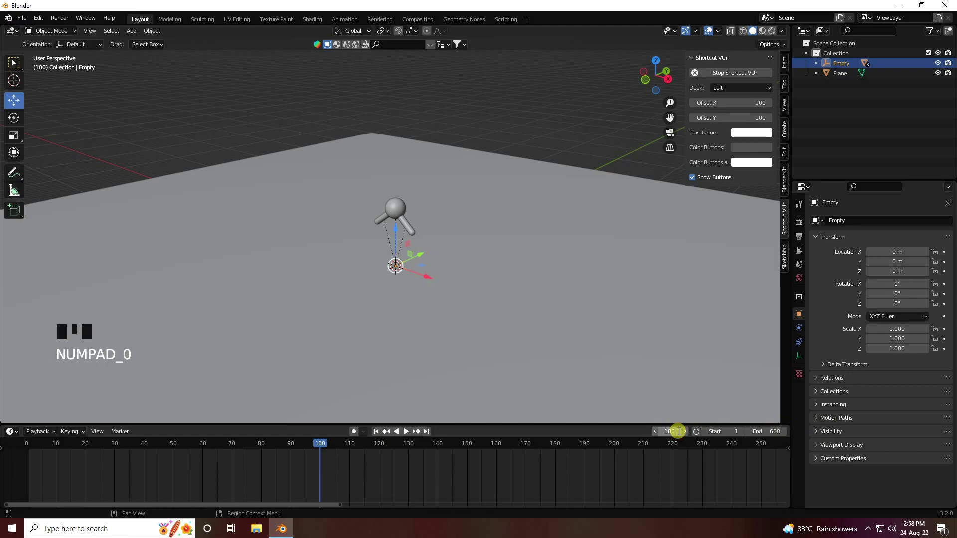
{"action": "left_click_drag", "start_coordinate": [888, 272], "coordinate": [774, 289]}
{"action": "key", "text": "ctrl+z"}
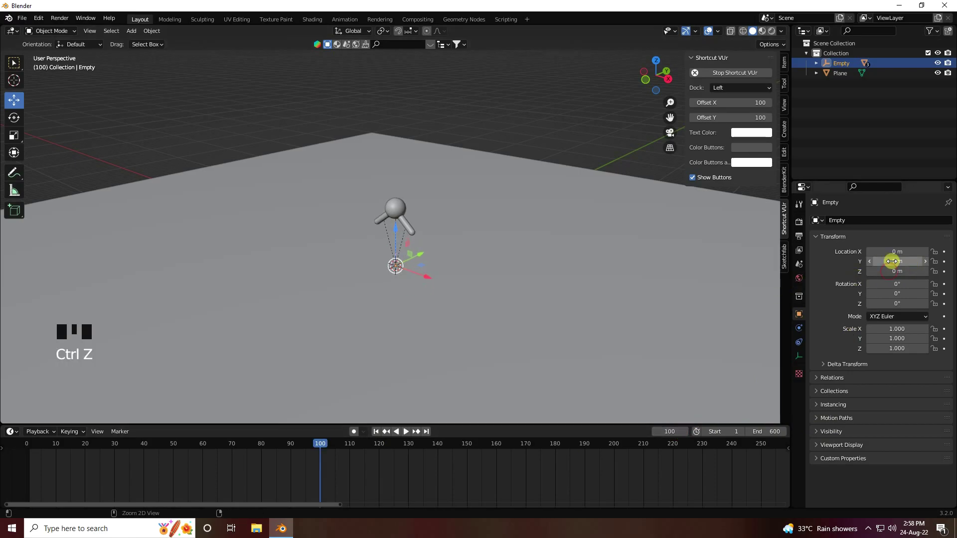
{"action": "left_click", "coordinate": [943, 264]}
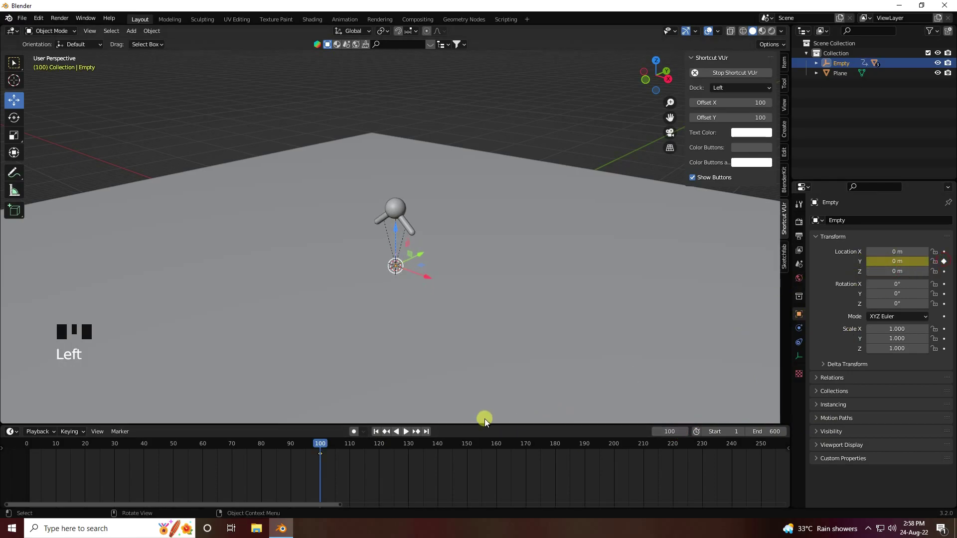
Step: At frame 350, set the Empty's Location Y to -30 m and keyframe it
{"action": "left_click_drag", "start_coordinate": [314, 445], "coordinate": [747, 486]}
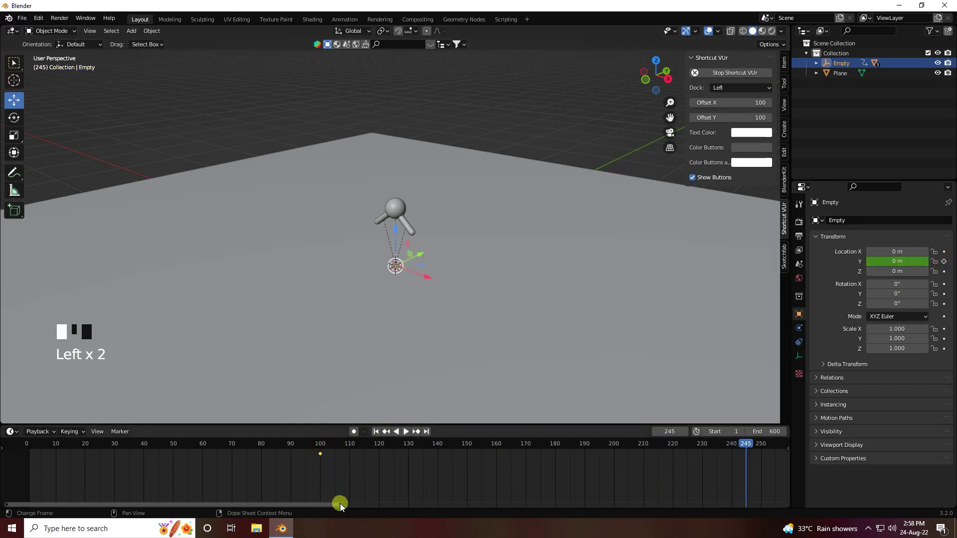
{"action": "left_click_drag", "start_coordinate": [340, 505], "coordinate": [525, 486]}
{"action": "left_click_drag", "start_coordinate": [427, 447], "coordinate": [600, 461]}
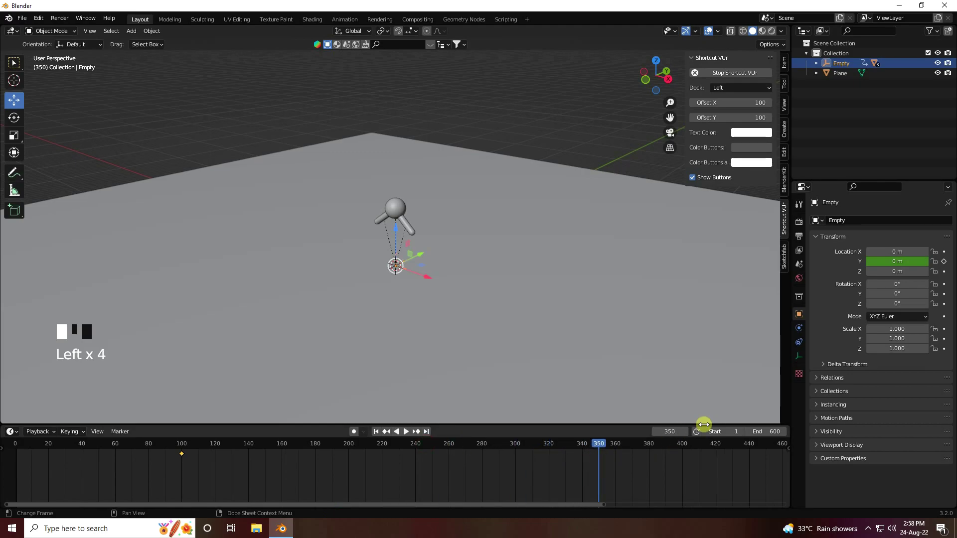
{"action": "mouse_move", "coordinate": [897, 261]}
{"action": "left_mouse_down"}
{"action": "mouse_move", "coordinate": [15, 299]}
{"action": "mouse_move", "coordinate": [910, 265]}
{"action": "left_mouse_up"}
{"action": "left_click", "coordinate": [897, 262]}
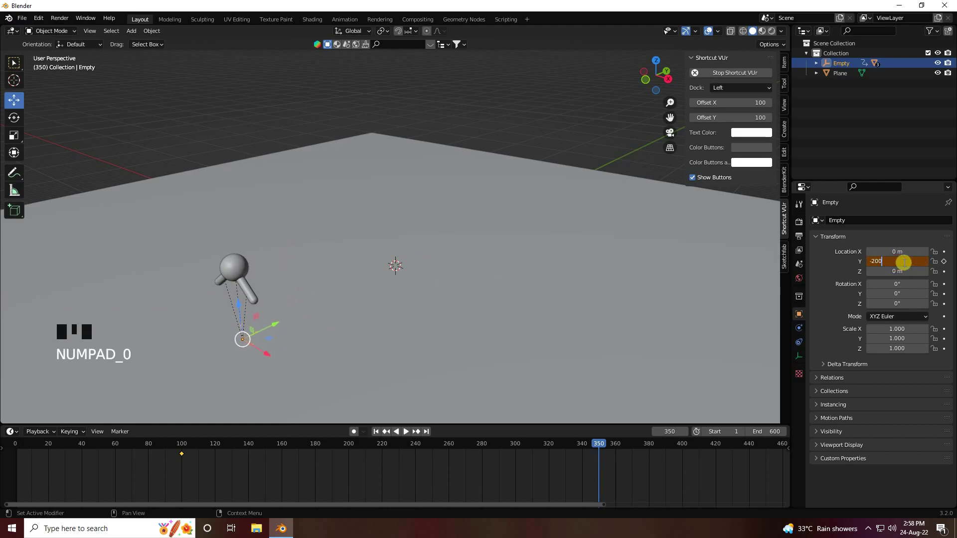
{"action": "type", "text": "-20"}
{"action": "key", "text": "BackSpace"}
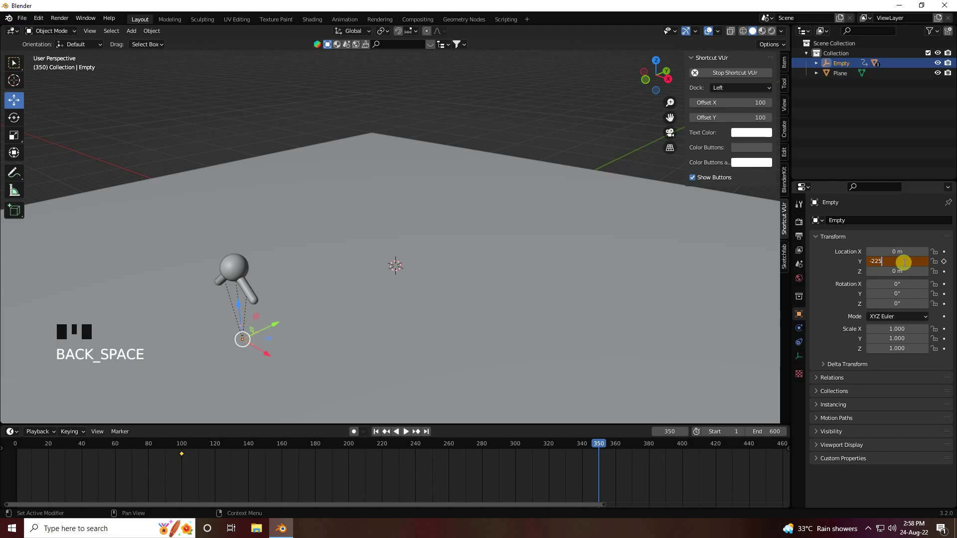
{"action": "key", "text": "Return"}
{"action": "left_click", "coordinate": [904, 263]}
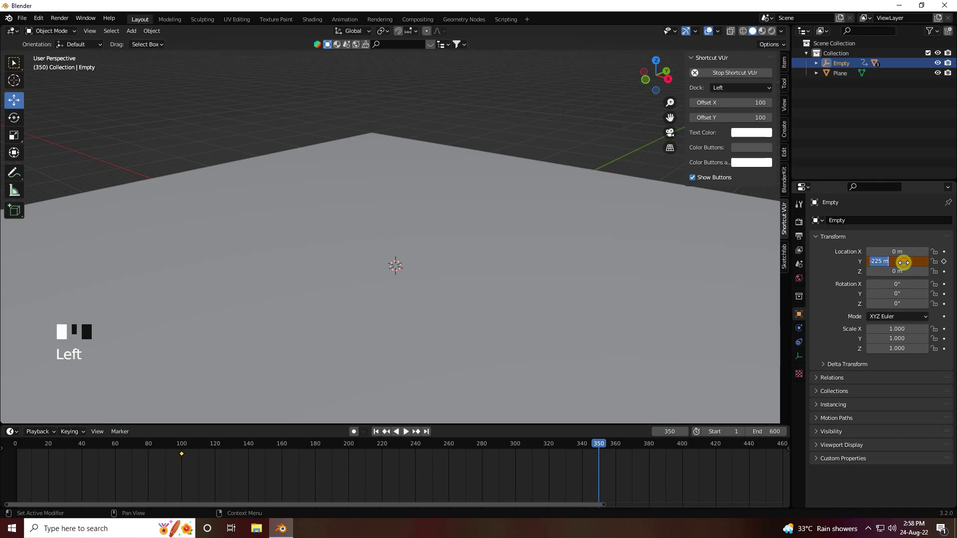
{"action": "key", "text": "Return"}
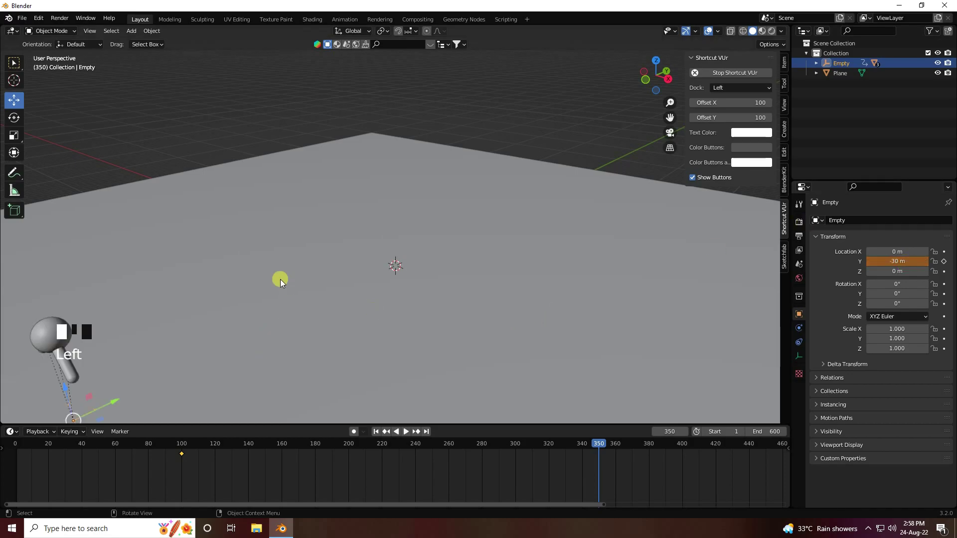
{"action": "scroll", "coordinate": [279, 274], "scroll_direction": "down", "scroll_amount": 4}
{"action": "scroll", "coordinate": [269, 291], "scroll_direction": "up", "scroll_amount": 3}
{"action": "middle_click_drag", "start_coordinate": [269, 292], "coordinate": [329, 260], "text": "shift"}
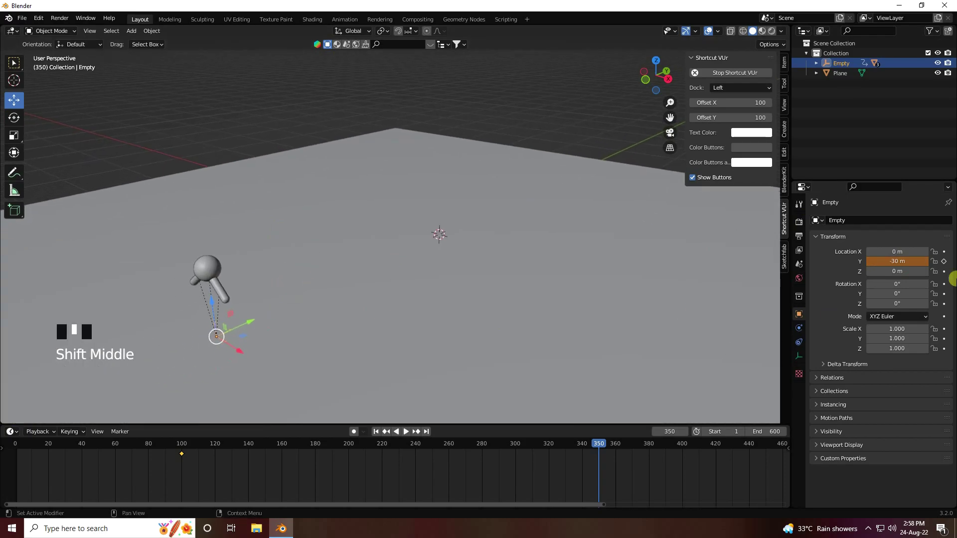
{"action": "left_click", "coordinate": [945, 262]}
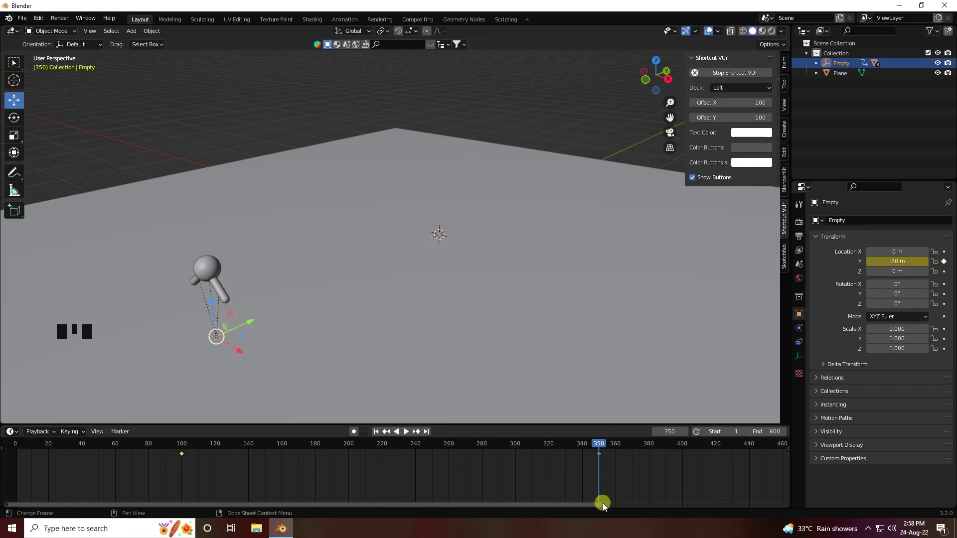
Step: At frame 600, set Location Y to 0 m, then return to the first frame
{"action": "left_click_drag", "start_coordinate": [603, 506], "coordinate": [892, 511]}
{"action": "left_click", "coordinate": [425, 433]}
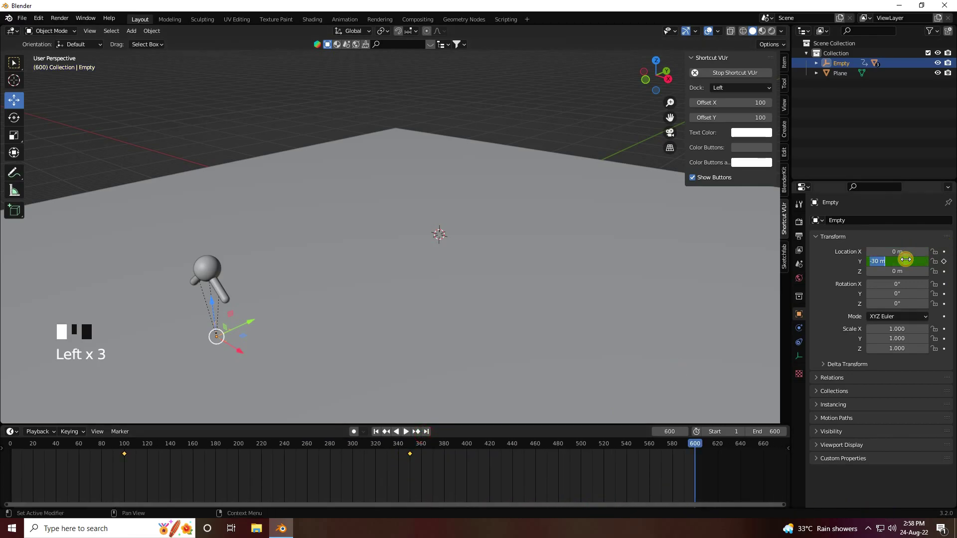
{"action": "key", "text": "Return"}
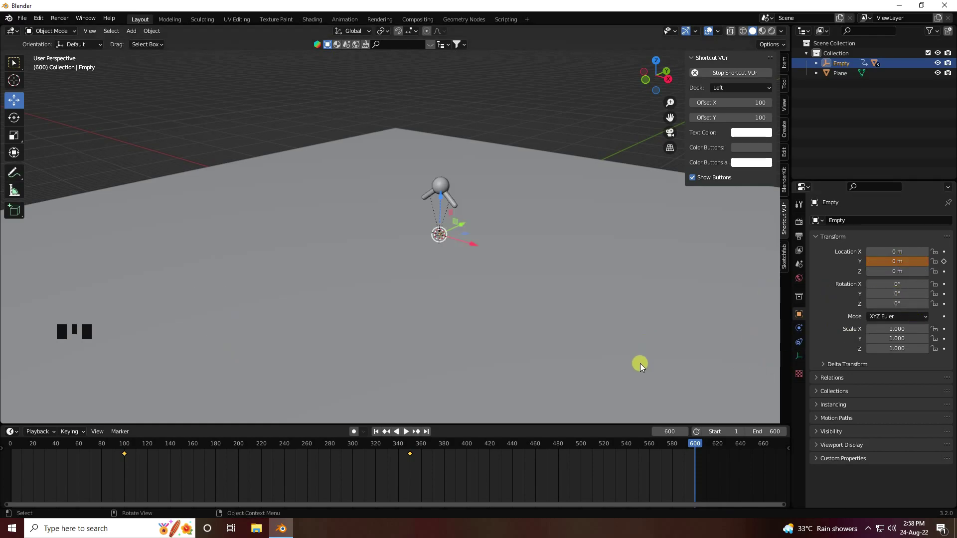
{"action": "left_click", "coordinate": [375, 431]}
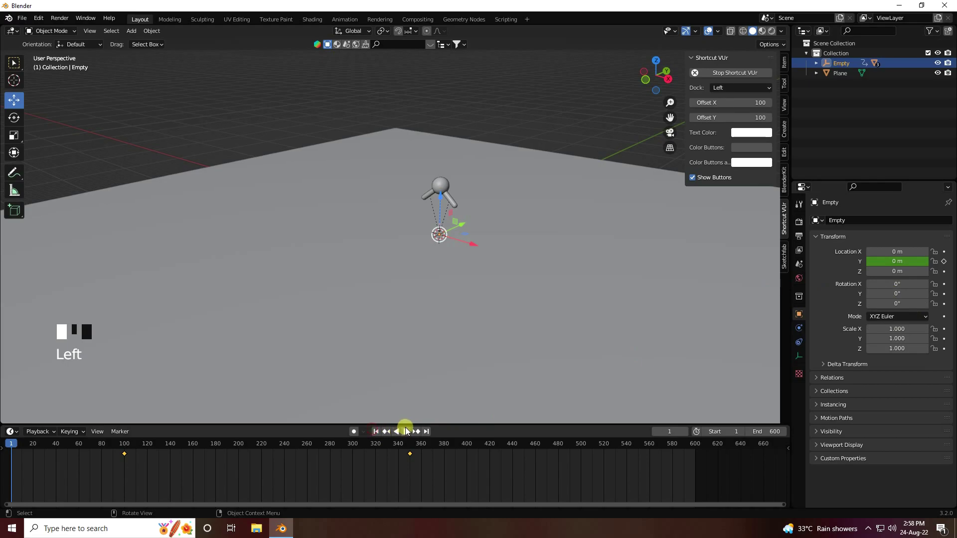
Step: Play back the animation, then trial-spin the rig at frame 100 and undo it
{"action": "left_click", "coordinate": [407, 431]}
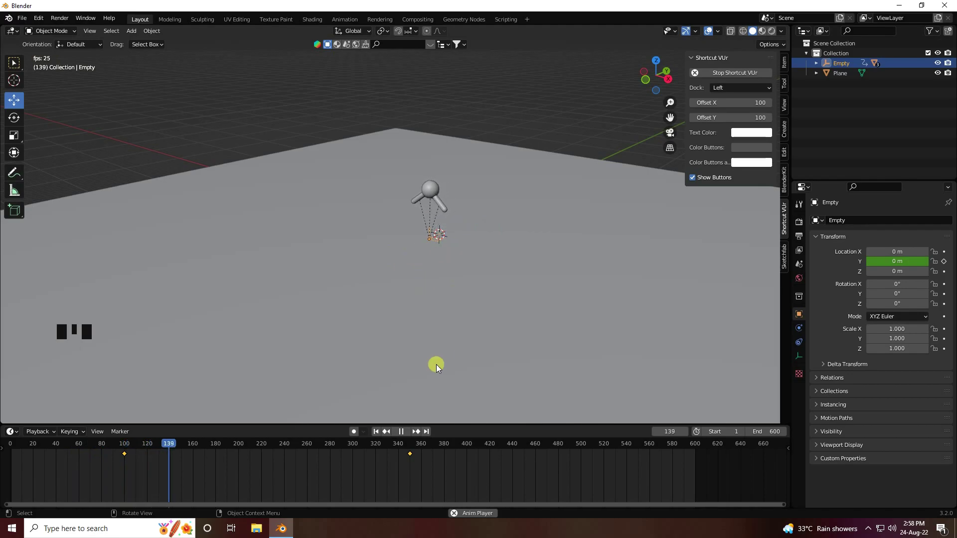
{"action": "left_click", "coordinate": [401, 432]}
{"action": "left_click", "coordinate": [382, 434]}
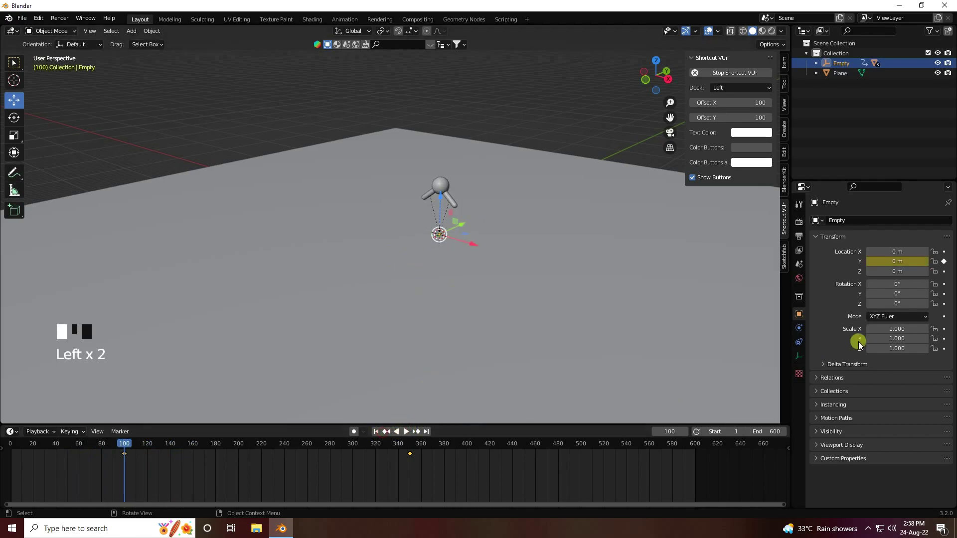
{"action": "left_click_drag", "start_coordinate": [886, 294], "coordinate": [893, 301]}
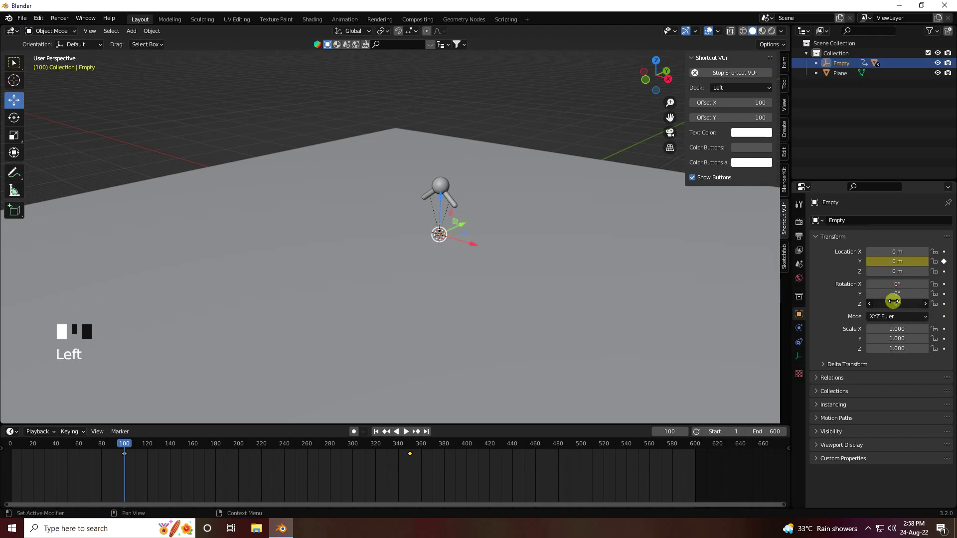
{"action": "left_click_drag", "start_coordinate": [170, 334], "coordinate": [709, 367]}
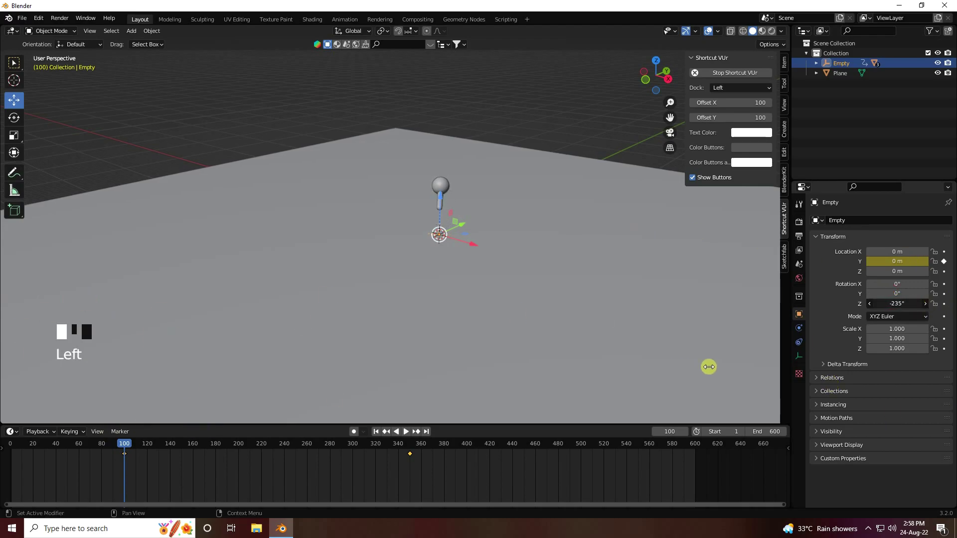
{"action": "left_click_drag", "start_coordinate": [445, 400], "coordinate": [897, 306]}
{"action": "key", "text": "ctrl+z"}
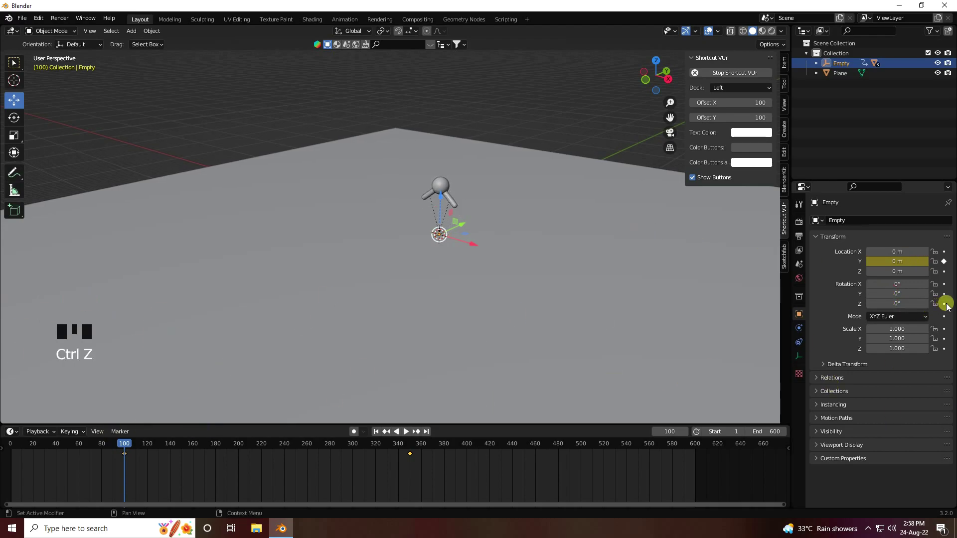
Step: Keyframe Rotation Z at 0° on frame 100, 360° on frame 350, 0° on frame 600
{"action": "left_click", "coordinate": [944, 304]}
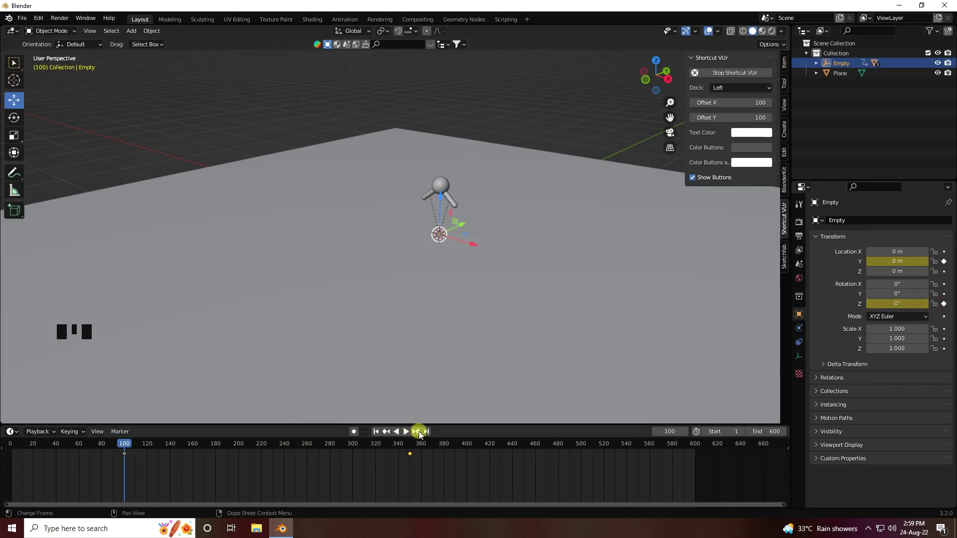
{"action": "left_click", "coordinate": [417, 431]}
{"action": "left_click", "coordinate": [897, 303]}
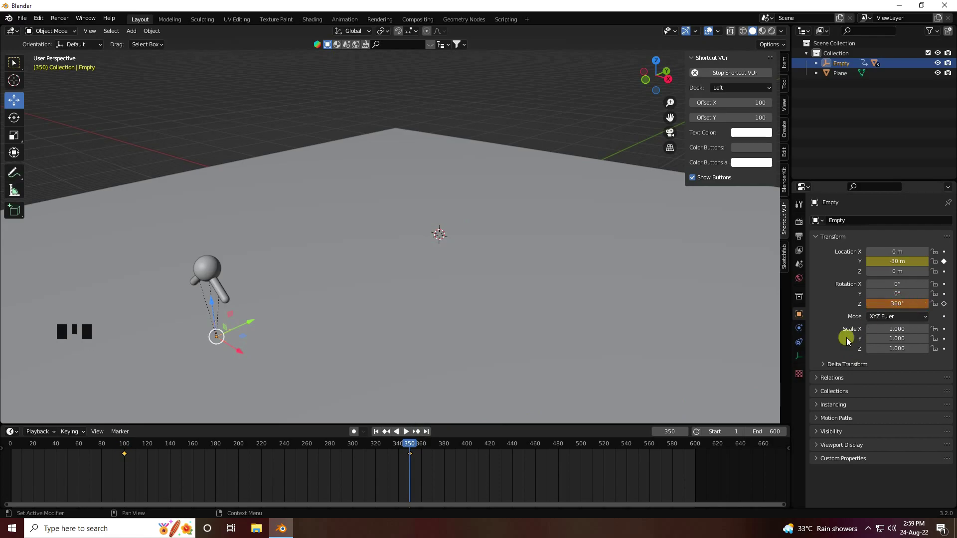
{"action": "left_click", "coordinate": [944, 304]}
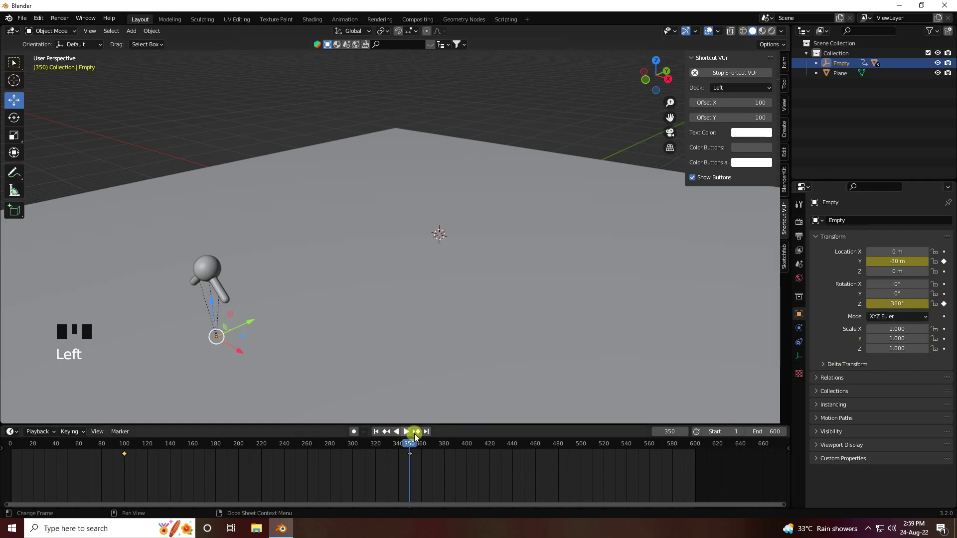
{"action": "left_click", "coordinate": [427, 432]}
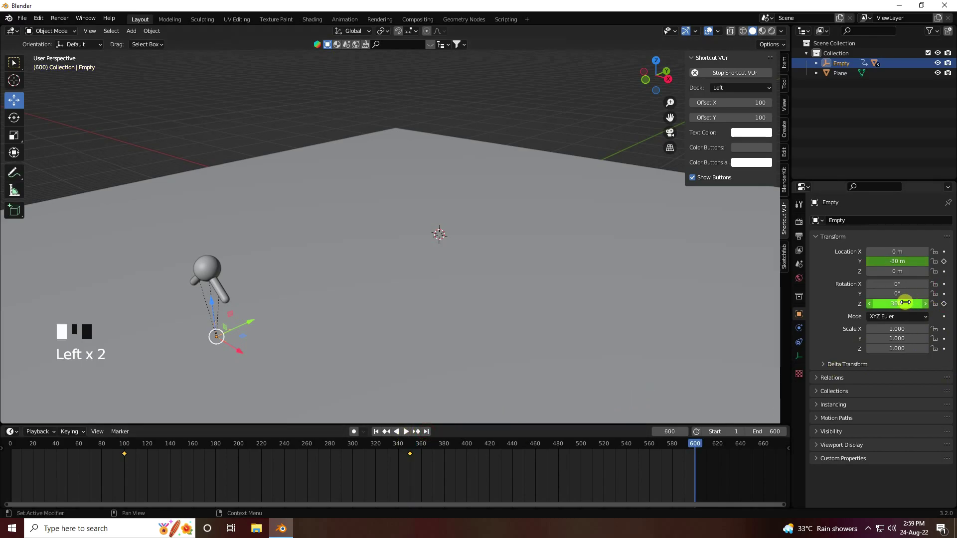
{"action": "key", "text": "Return"}
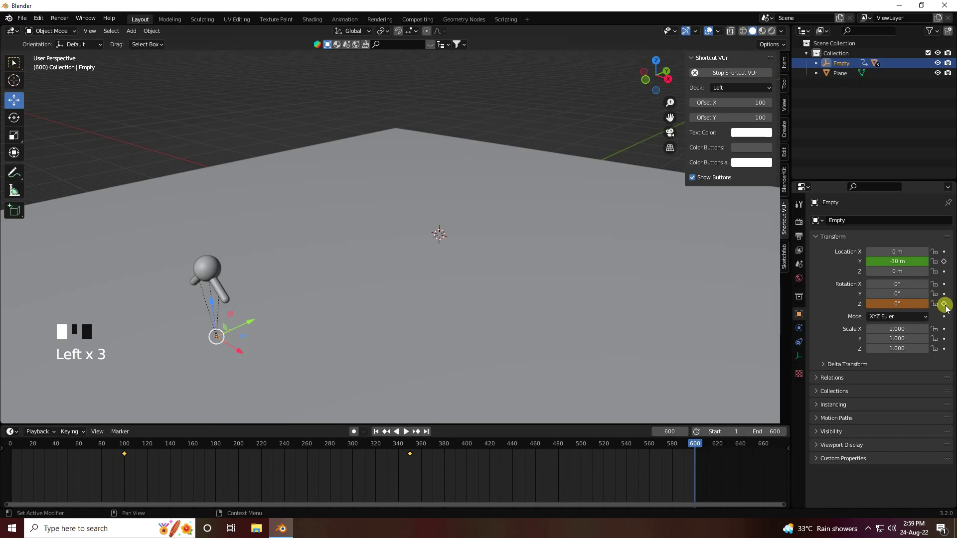
{"action": "left_click", "coordinate": [944, 304]}
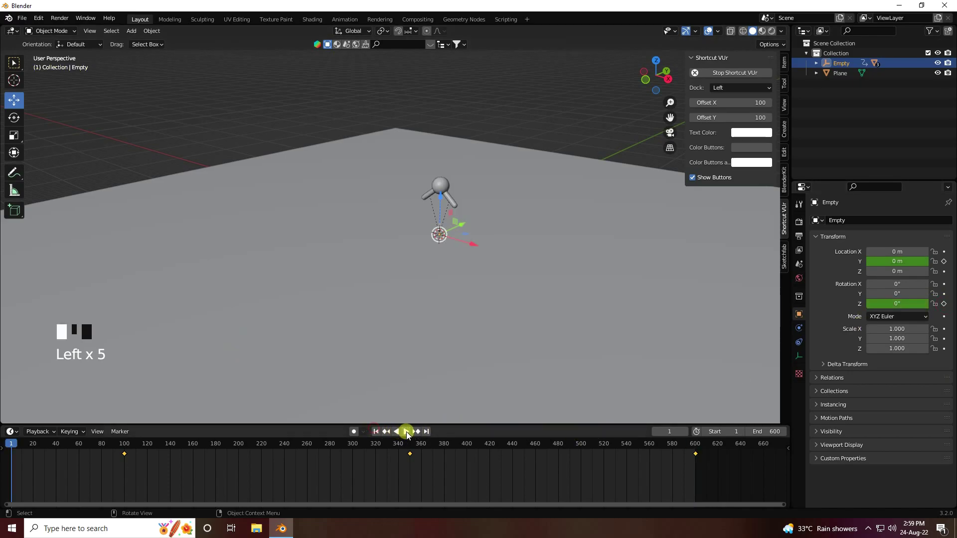
Step: Play the animation and hide the sidebar to widen the viewport
{"action": "left_click", "coordinate": [405, 432]}
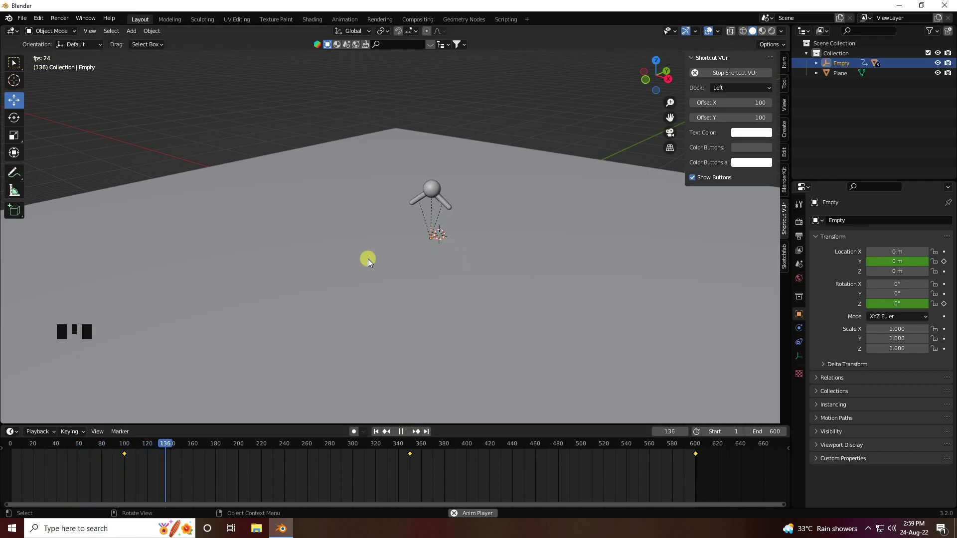
{"action": "scroll", "coordinate": [351, 277], "scroll_direction": "up", "scroll_amount": 2}
{"action": "middle_click_drag", "start_coordinate": [379, 246], "coordinate": [706, 97], "text": "shift"}
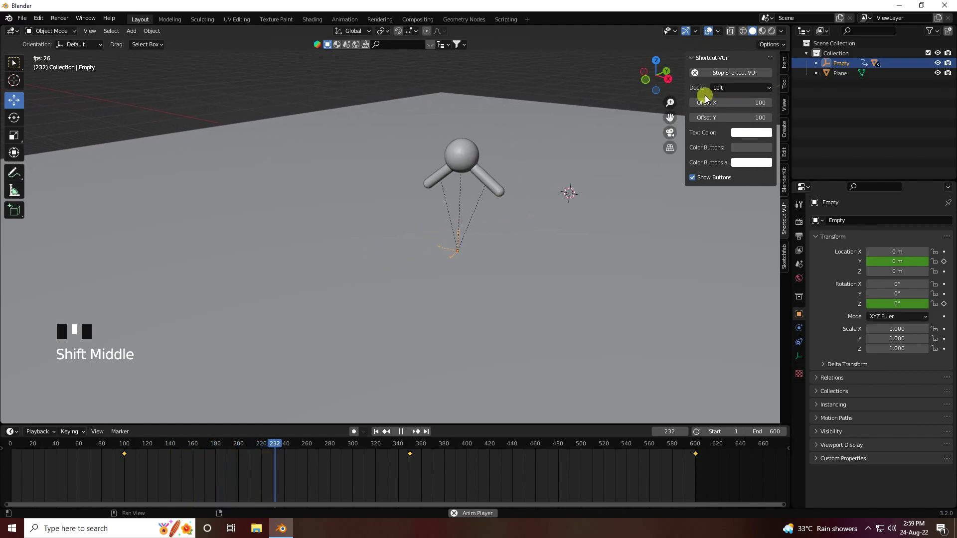
{"action": "key", "text": "n"}
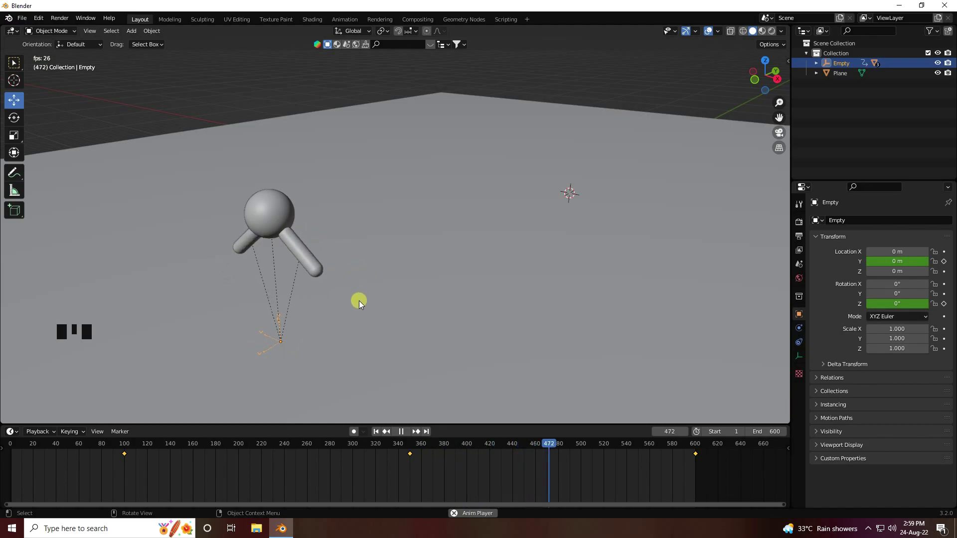
{"action": "left_click", "coordinate": [403, 432]}
Step: Keyframe Location Y at 0 m on frame 600, then replay from frame 103
{"action": "left_click", "coordinate": [417, 432]}
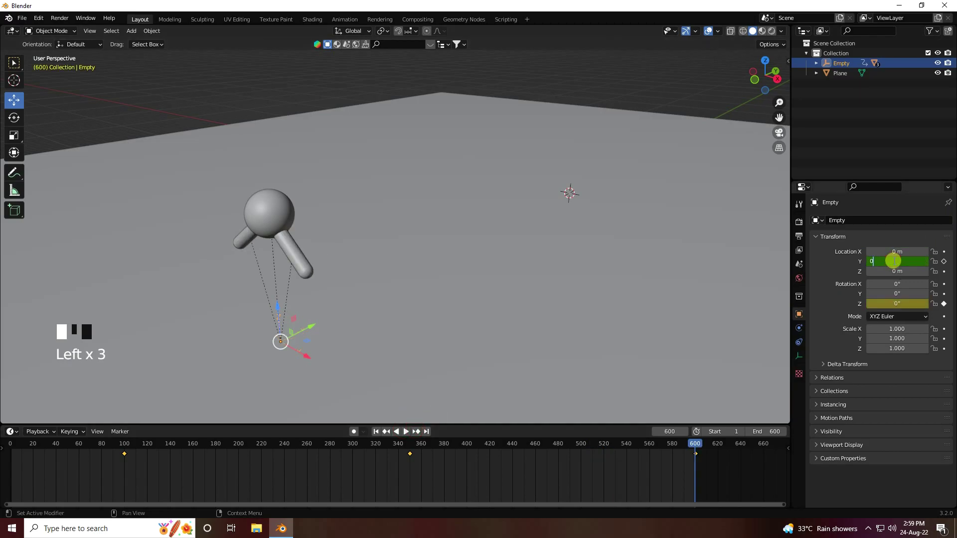
{"action": "key", "text": "Return"}
{"action": "left_click", "coordinate": [944, 261]}
{"action": "left_click", "coordinate": [532, 457]}
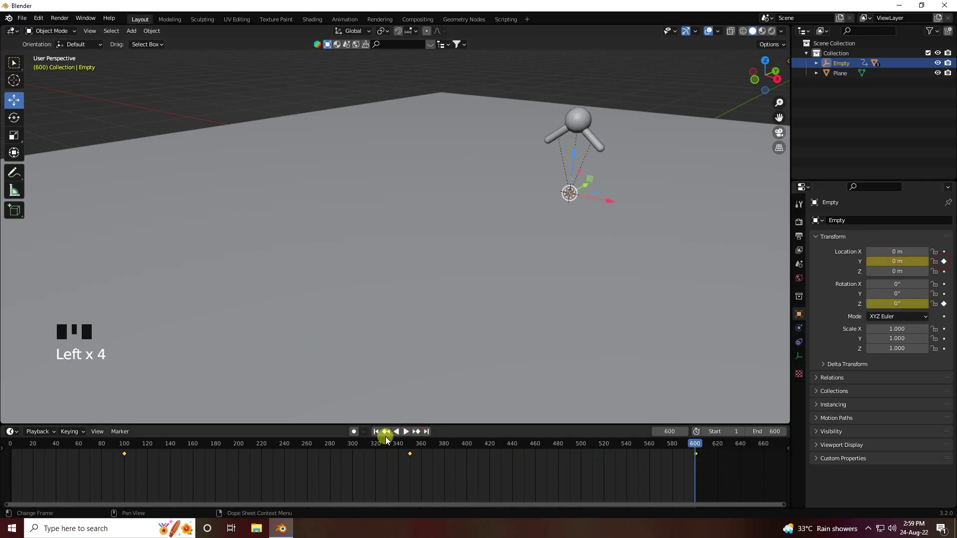
{"action": "left_click", "coordinate": [128, 449]}
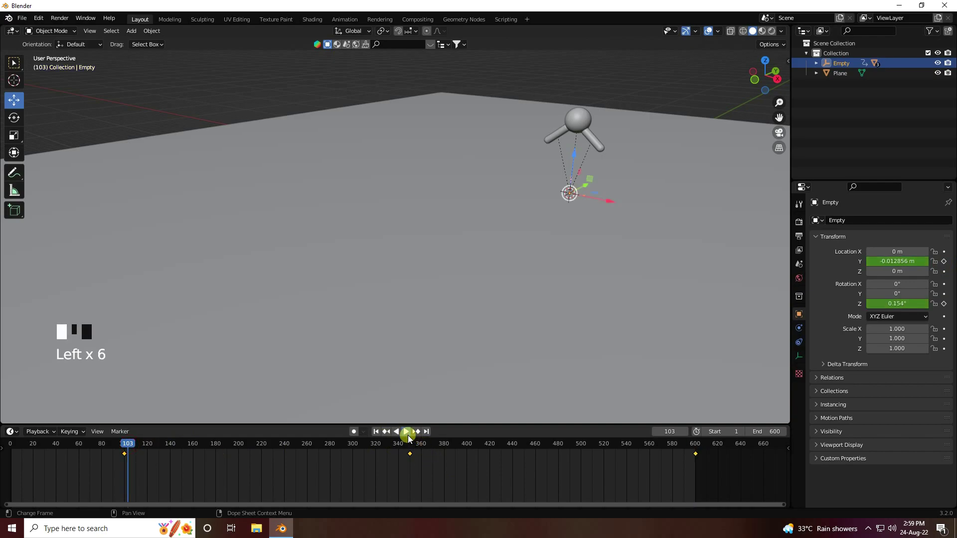
{"action": "left_click", "coordinate": [407, 433]}
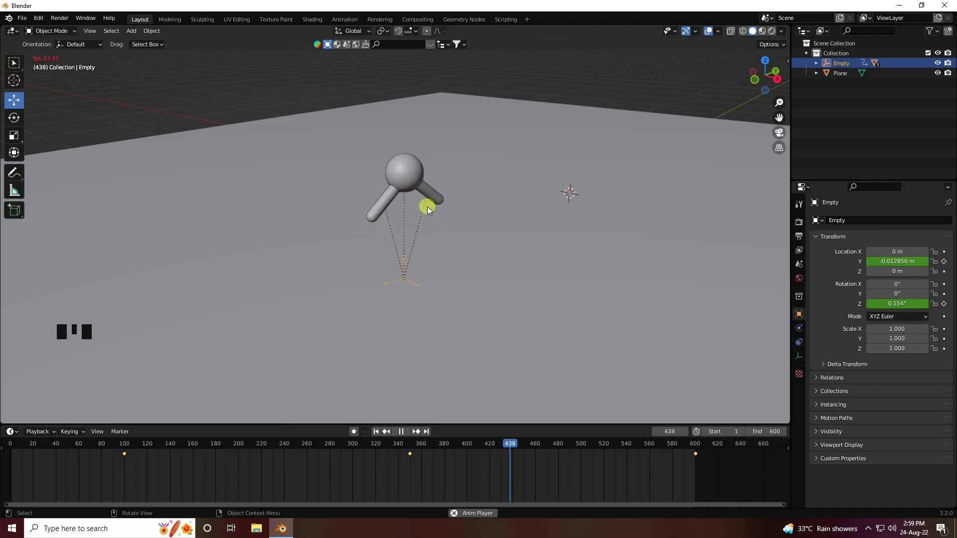
{"action": "left_click", "coordinate": [402, 431]}
Step: Rewind to frame 1 and add a new plane mesh
{"action": "left_click", "coordinate": [376, 431]}
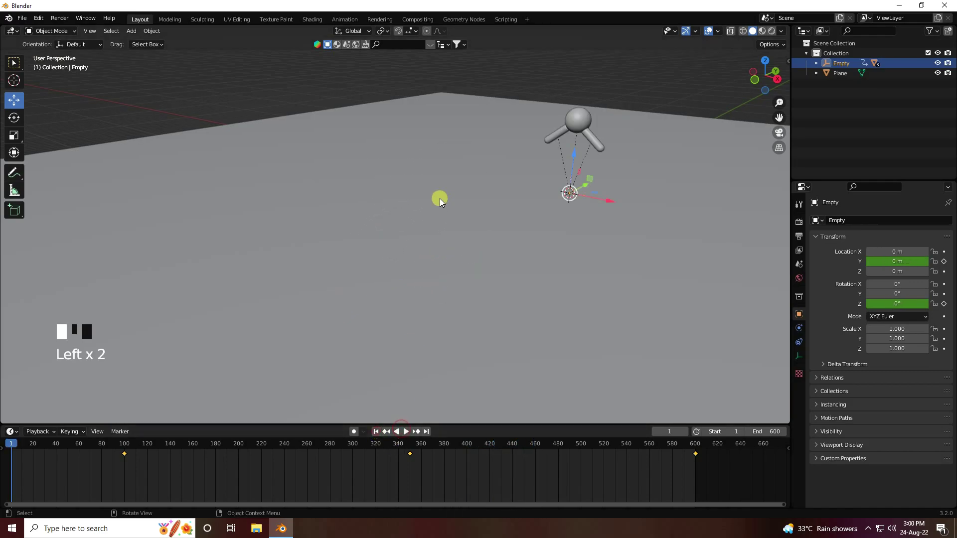
{"action": "left_click", "coordinate": [132, 31]}
{"action": "mouse_move", "coordinate": [160, 40]}
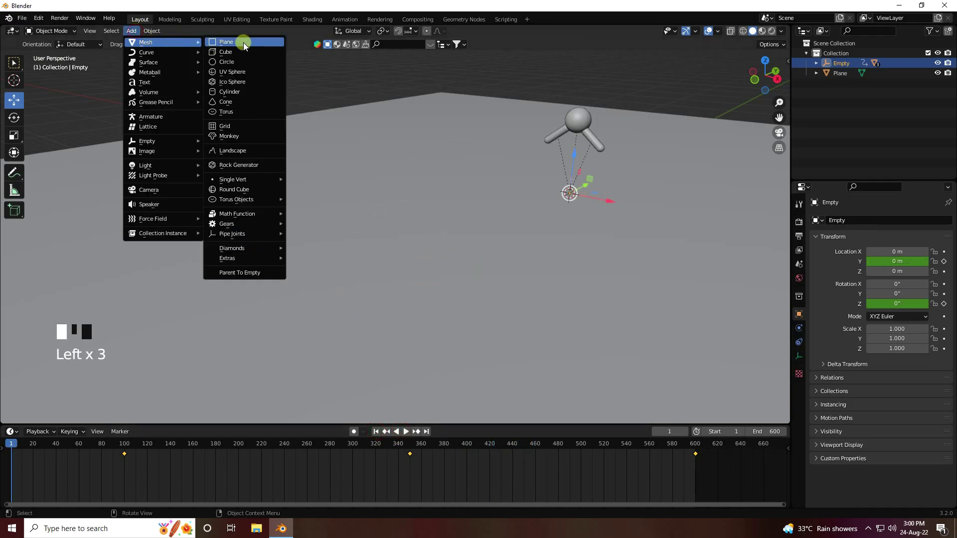
{"action": "left_click", "coordinate": [244, 43]}
{"action": "middle_click_drag", "start_coordinate": [535, 239], "coordinate": [437, 310], "text": "shift"}
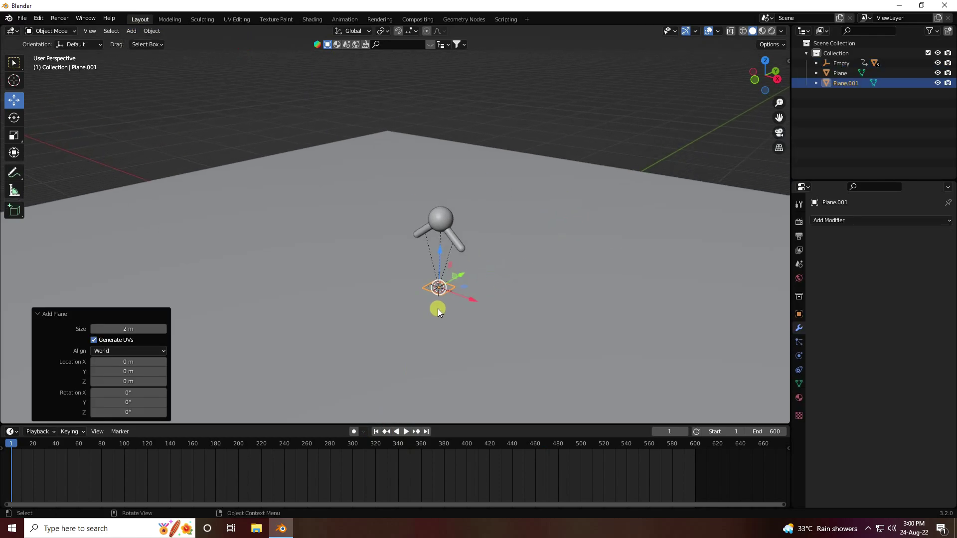
Step: Scale the new plane to 12 × 12 × 1 and raise it to about 10 m above the rig
{"action": "left_click", "coordinate": [799, 314]}
{"action": "left_click", "coordinate": [906, 328]}
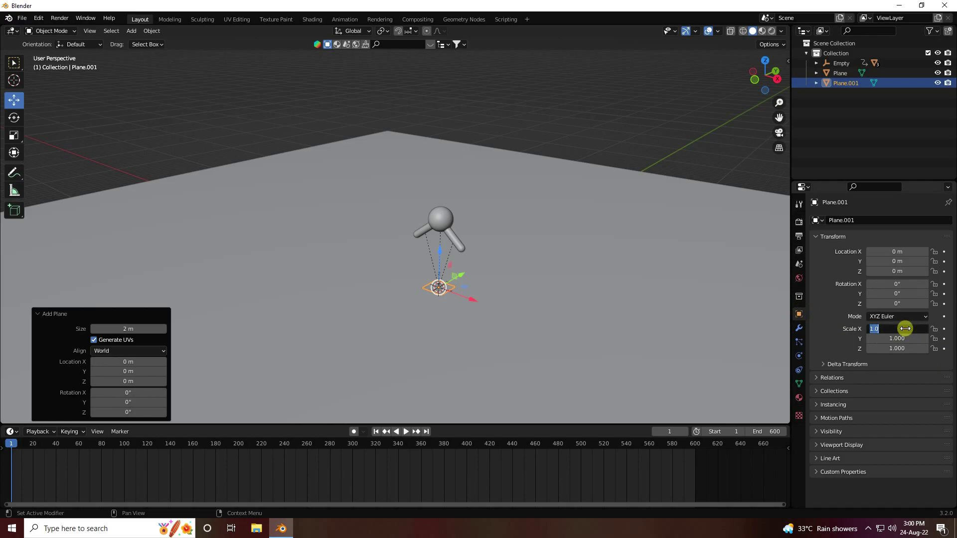
{"action": "type", "text": "12"}
{"action": "key", "text": "Tab"}
{"action": "type", "text": "12"}
{"action": "key", "text": "Tab"}
{"action": "type", "text": "1"}
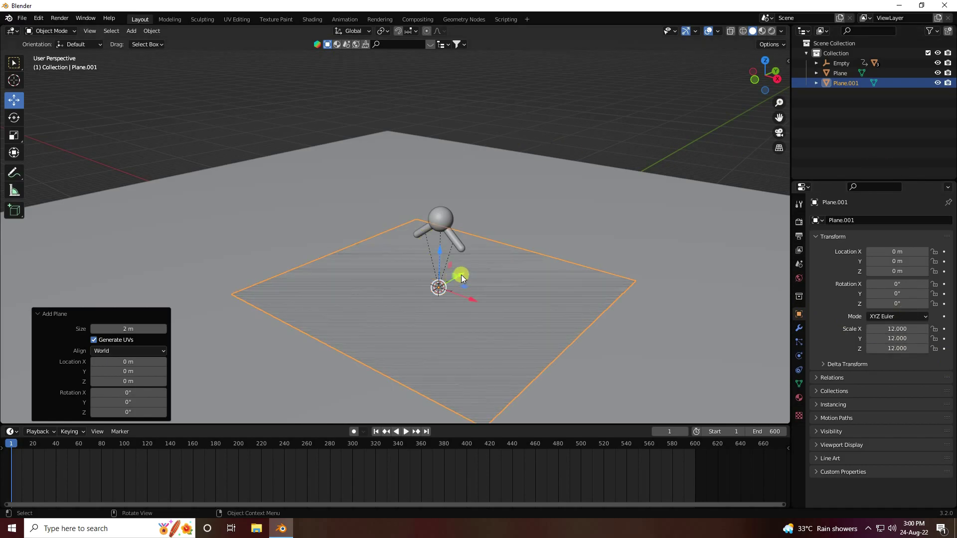
{"action": "mouse_move", "coordinate": [439, 250]}
{"action": "left_mouse_down"}
{"action": "mouse_move", "coordinate": [440, 145]}
{"action": "mouse_move", "coordinate": [441, 244]}
{"action": "left_mouse_up"}
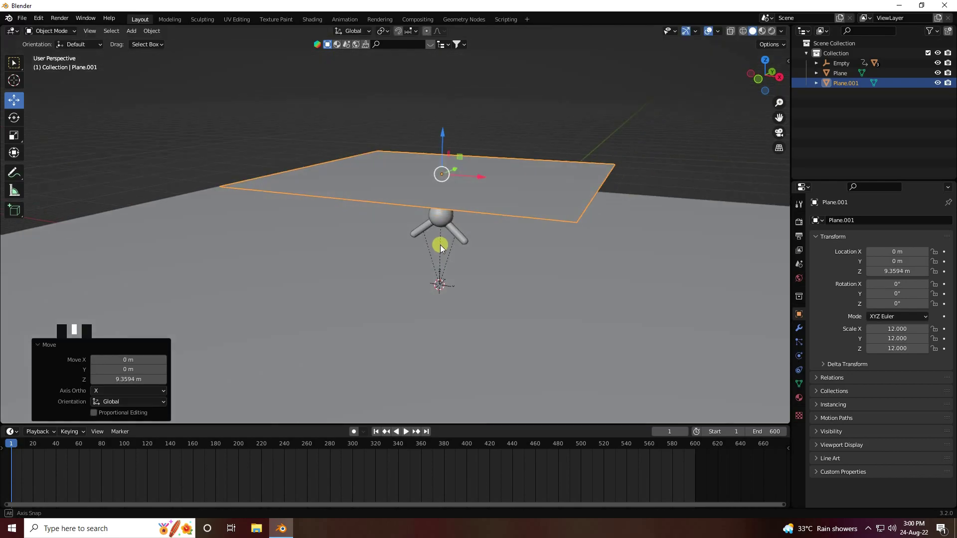
{"action": "middle_click_drag", "start_coordinate": [441, 244], "coordinate": [452, 235]}
{"action": "left_click_drag", "start_coordinate": [437, 135], "coordinate": [438, 124]}
{"action": "left_click", "coordinate": [904, 325]}
Step: Set Plane.001's scale to 10 on X, Y and Z and view it from above
{"action": "left_click", "coordinate": [904, 324]}
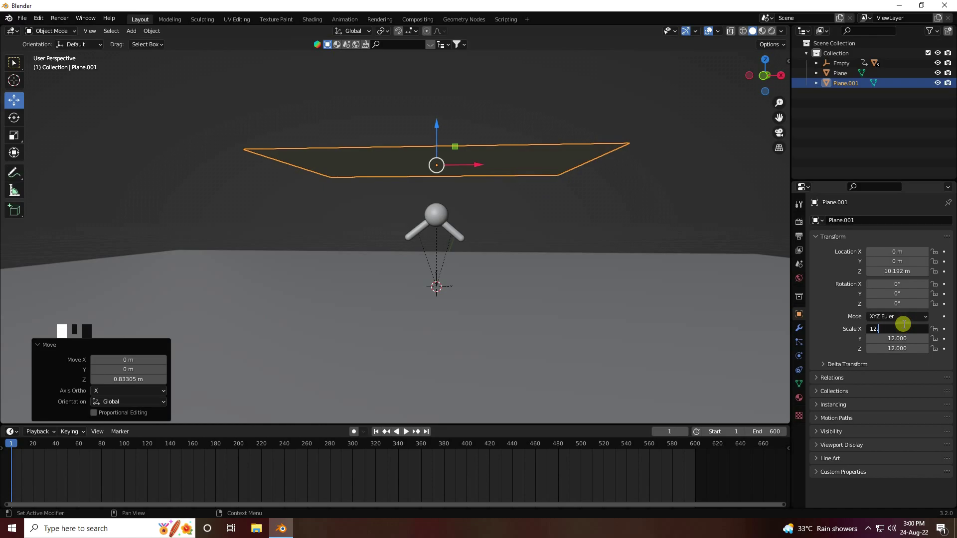
{"action": "type", "text": "10"}
{"action": "key", "text": "Tab"}
{"action": "type", "text": "10"}
{"action": "key", "text": "Tab"}
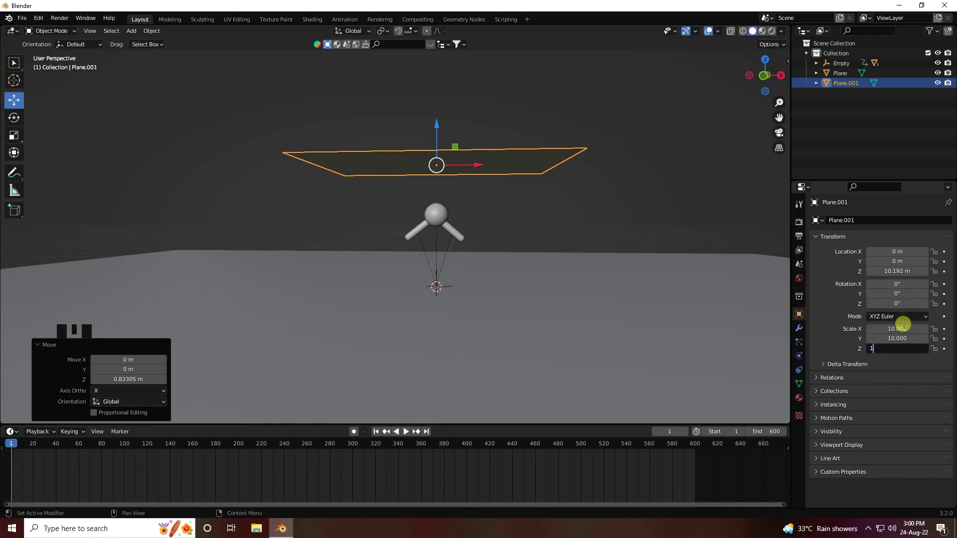
{"action": "type", "text": "10"}
{"action": "key", "text": "Return"}
{"action": "middle_click_drag", "start_coordinate": [412, 190], "coordinate": [485, 299]}
{"action": "middle_click_drag", "start_coordinate": [435, 201], "coordinate": [481, 268]}
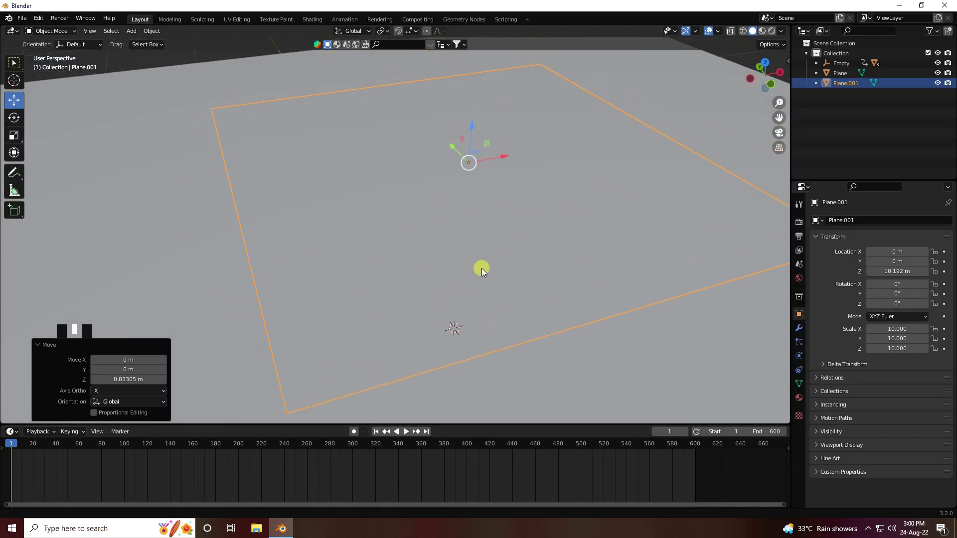
{"action": "left_click", "coordinate": [357, 199]}
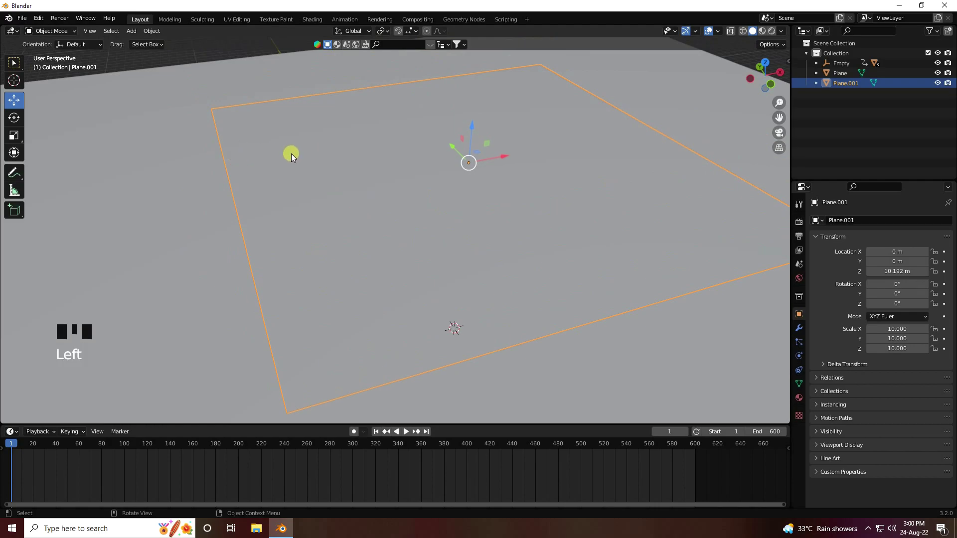
{"action": "left_click", "coordinate": [46, 32]}
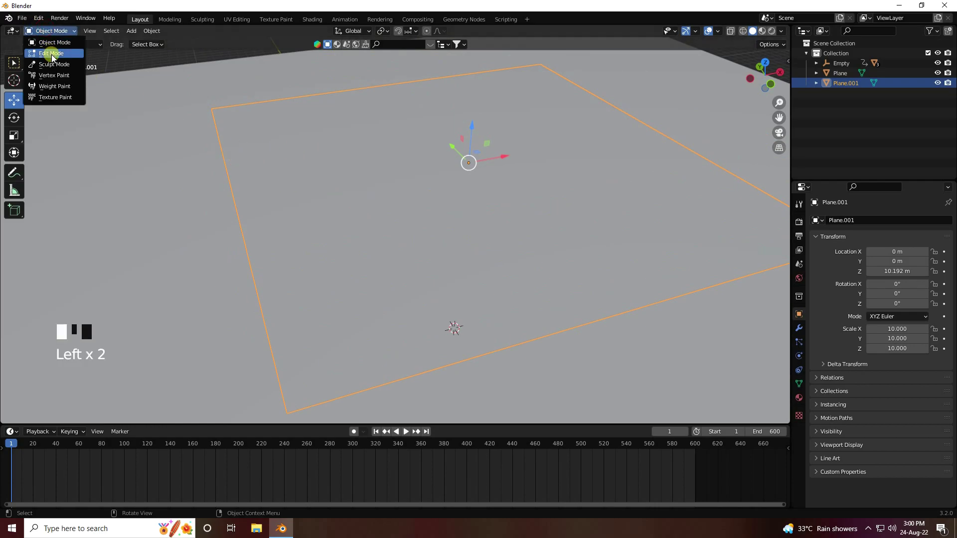
Step: Enter Edit Mode and subdivide the plane with 10 cuts
{"action": "left_click", "coordinate": [52, 53]}
{"action": "right_click", "coordinate": [291, 161]}
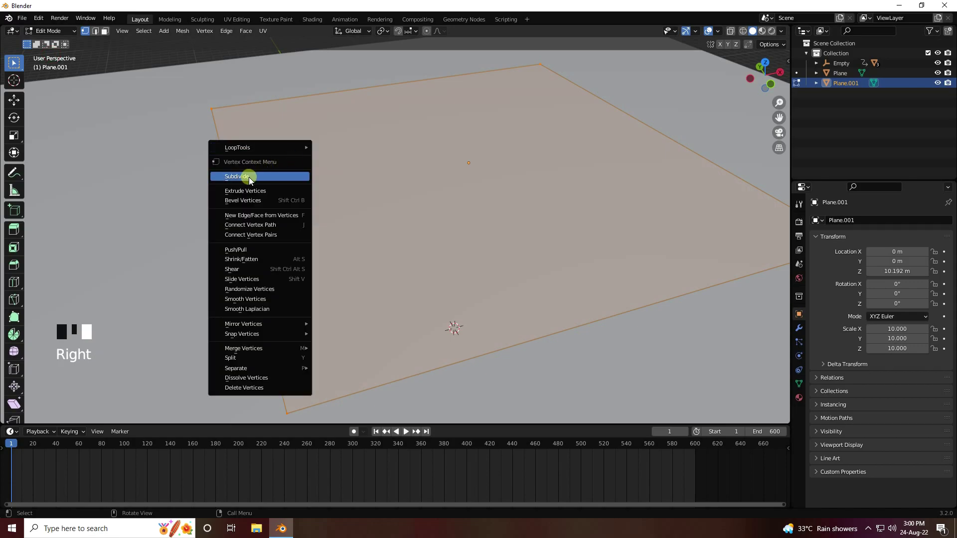
{"action": "left_click", "coordinate": [250, 178]}
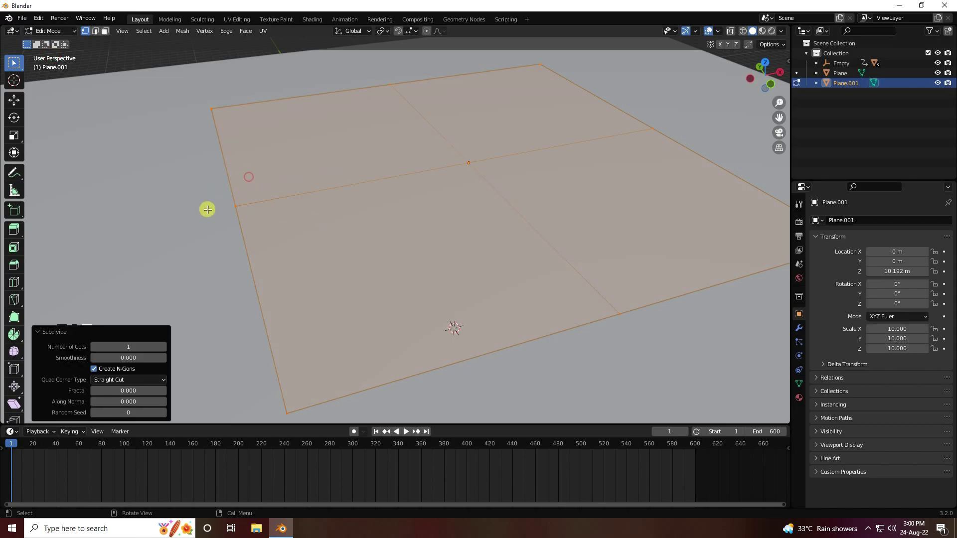
{"action": "left_click", "coordinate": [162, 347]}
{"action": "left_click", "coordinate": [163, 347]}
Step: Subdivide again with 5 cuts, then switch to the Move tool and deselect all
{"action": "right_click", "coordinate": [280, 255]}
{"action": "left_click", "coordinate": [277, 255]}
{"action": "left_click", "coordinate": [163, 347]}
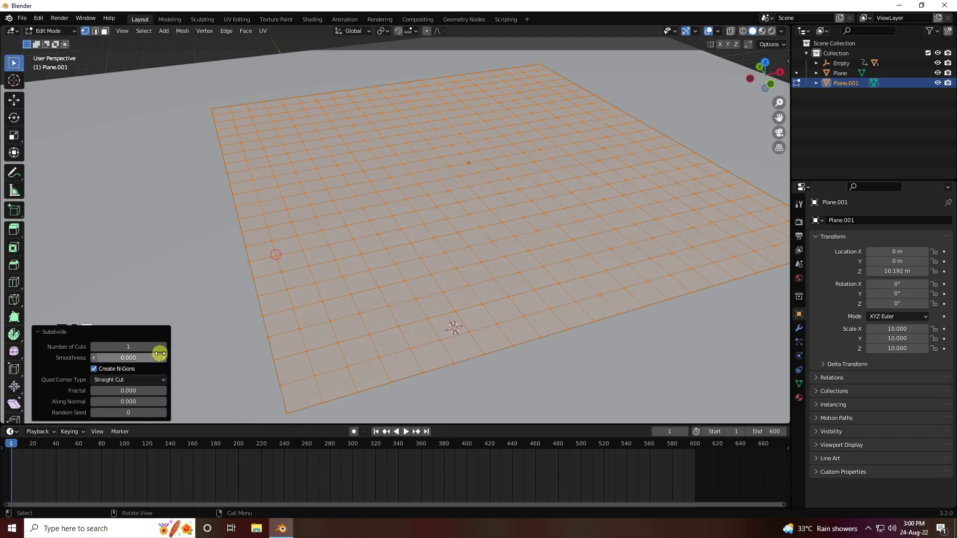
{"action": "left_click", "coordinate": [163, 347]}
{"action": "left_click", "coordinate": [163, 346]}
{"action": "left_click", "coordinate": [163, 347]}
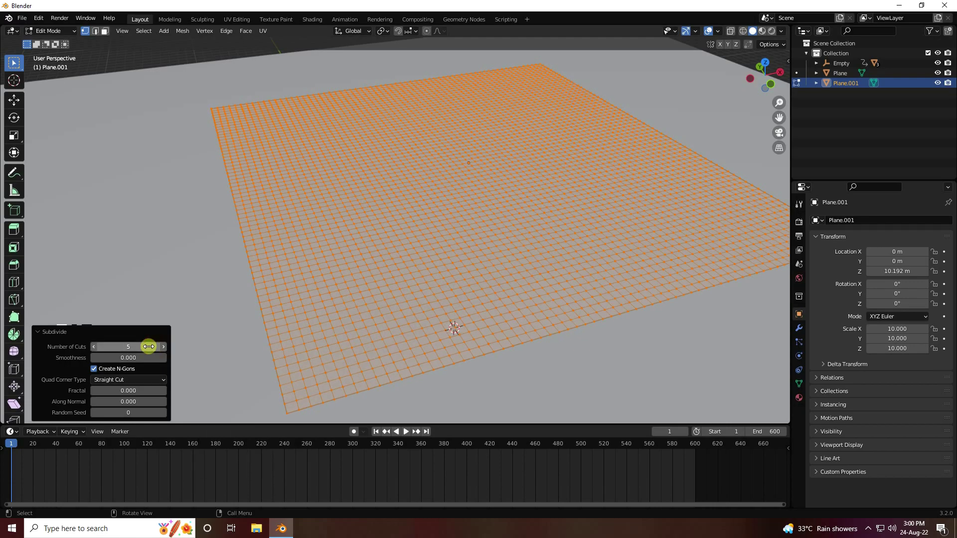
{"action": "left_click", "coordinate": [14, 100]}
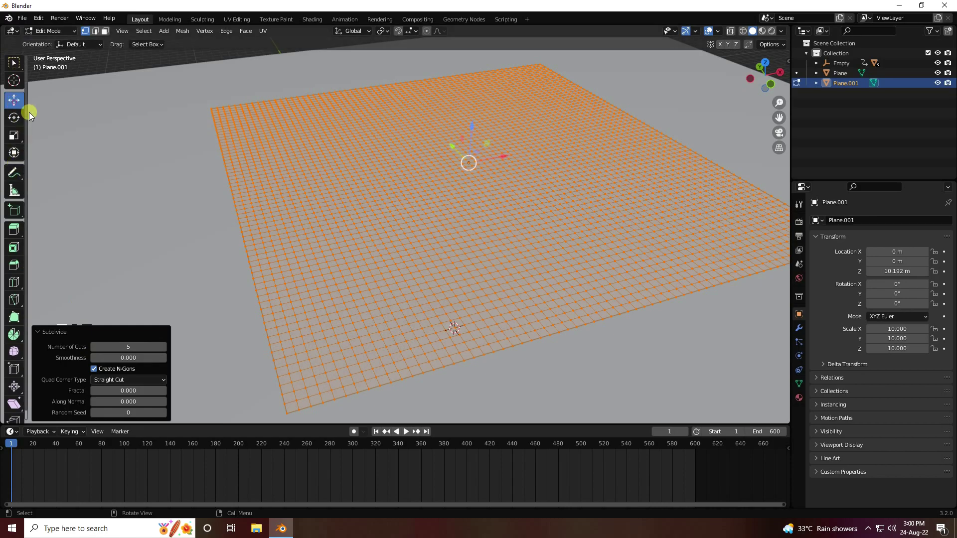
{"action": "left_click", "coordinate": [115, 60]}
{"action": "left_click", "coordinate": [50, 31]}
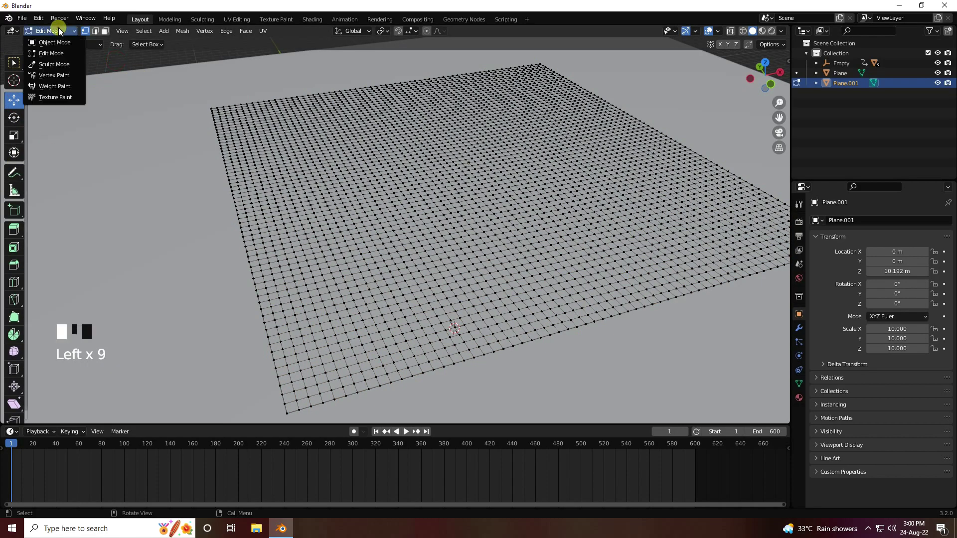
Step: Back in Object Mode, rename Plane.001 to CLOTH in the Outliner
{"action": "left_click", "coordinate": [49, 42]}
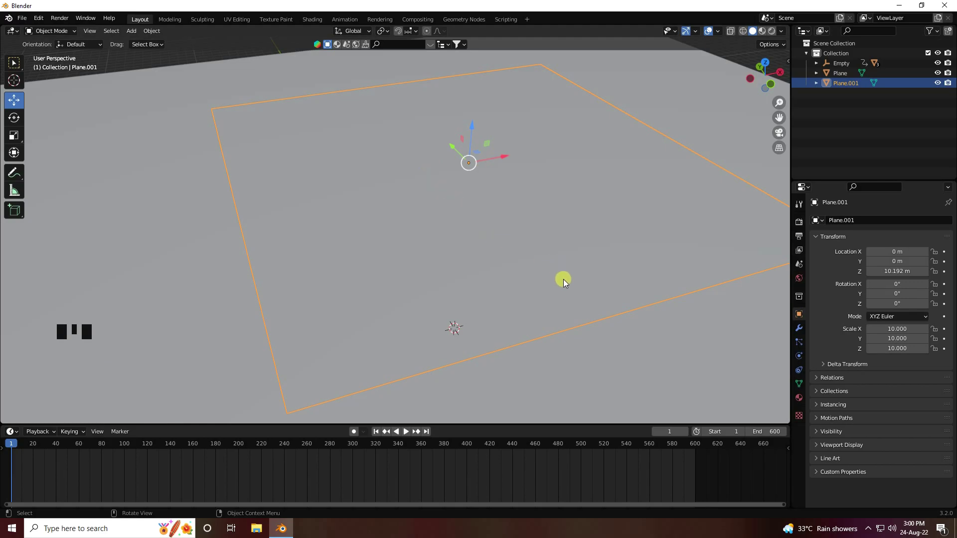
{"action": "middle_click_drag", "start_coordinate": [552, 292], "coordinate": [450, 280], "text": "shift"}
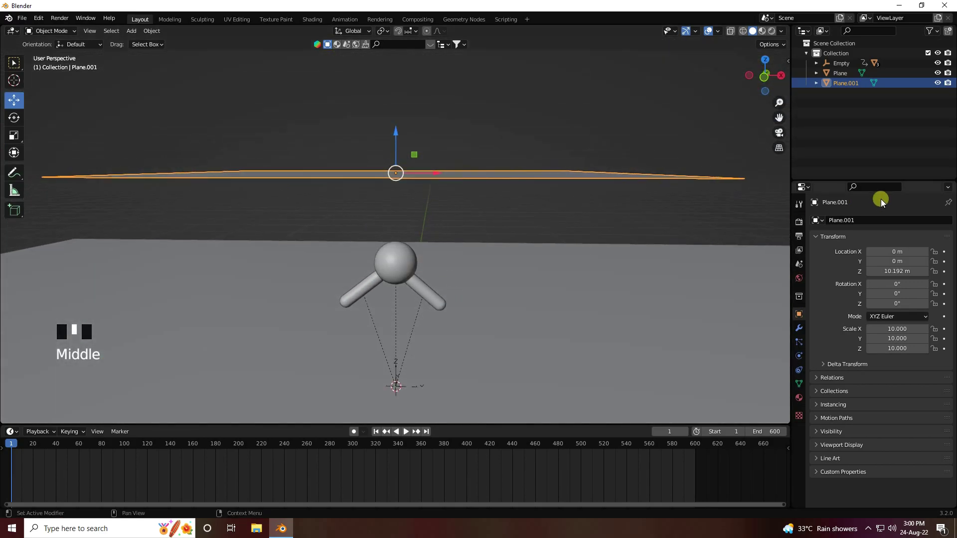
{"action": "left_click", "coordinate": [840, 83]}
{"action": "double_click", "coordinate": [843, 83]}
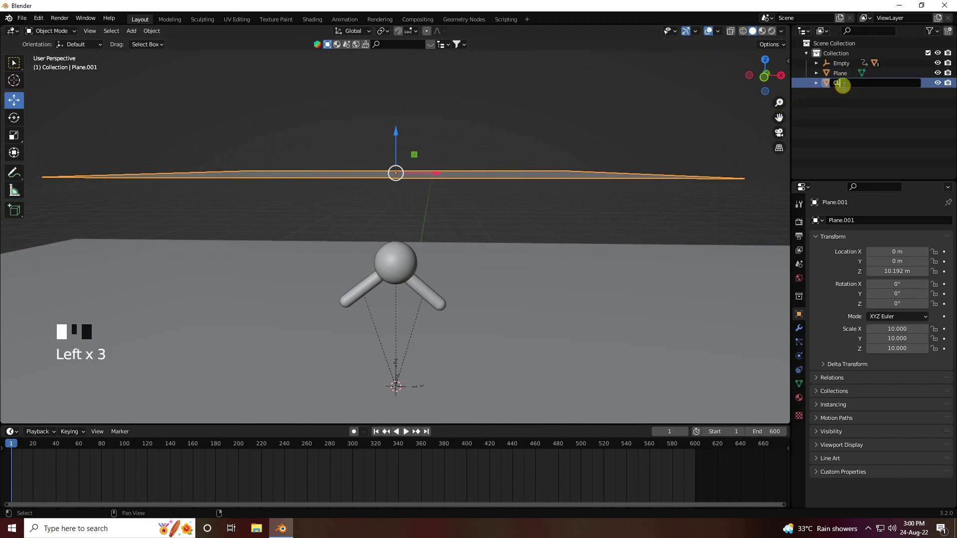
{"action": "key", "text": "Return"}
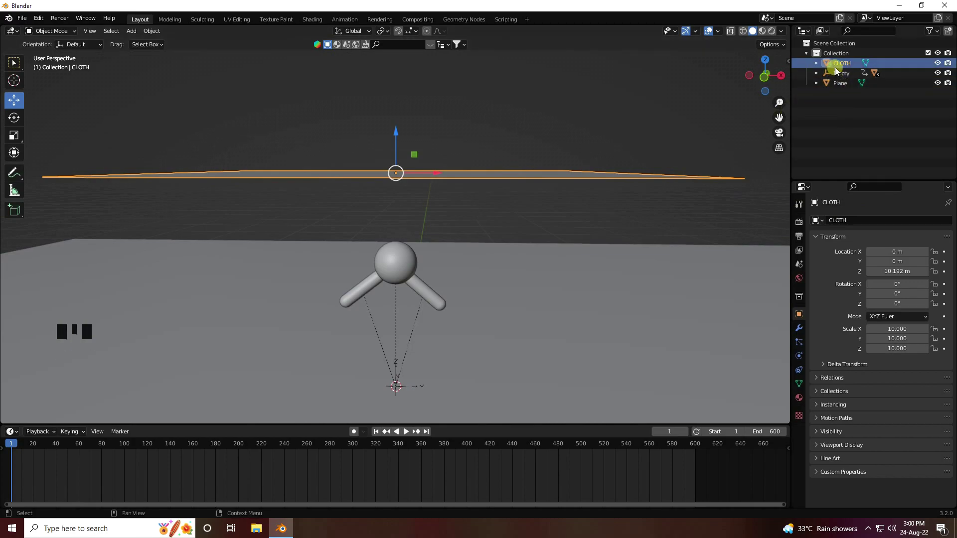
Step: Add a Cloth modifier to the CLOTH plane
{"action": "left_click", "coordinate": [797, 327]}
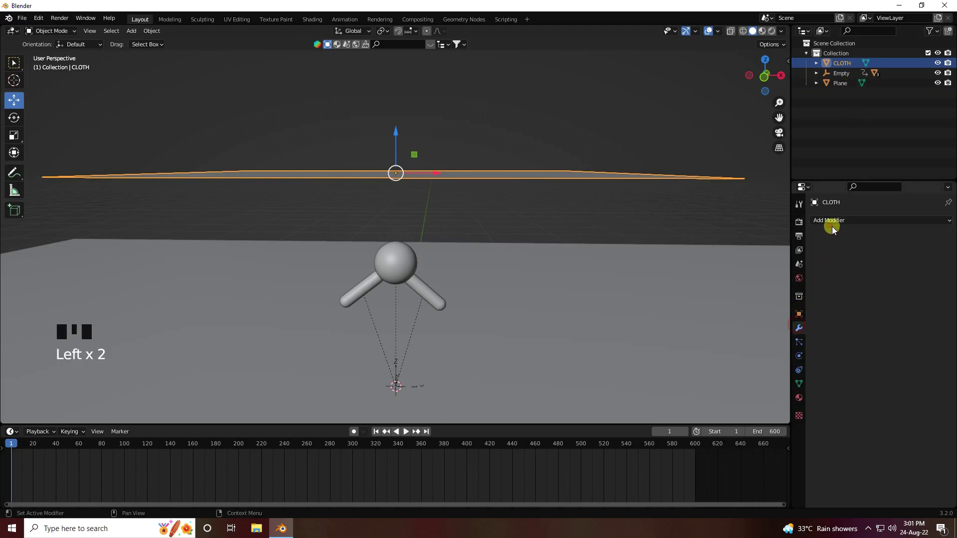
{"action": "left_click", "coordinate": [833, 222]}
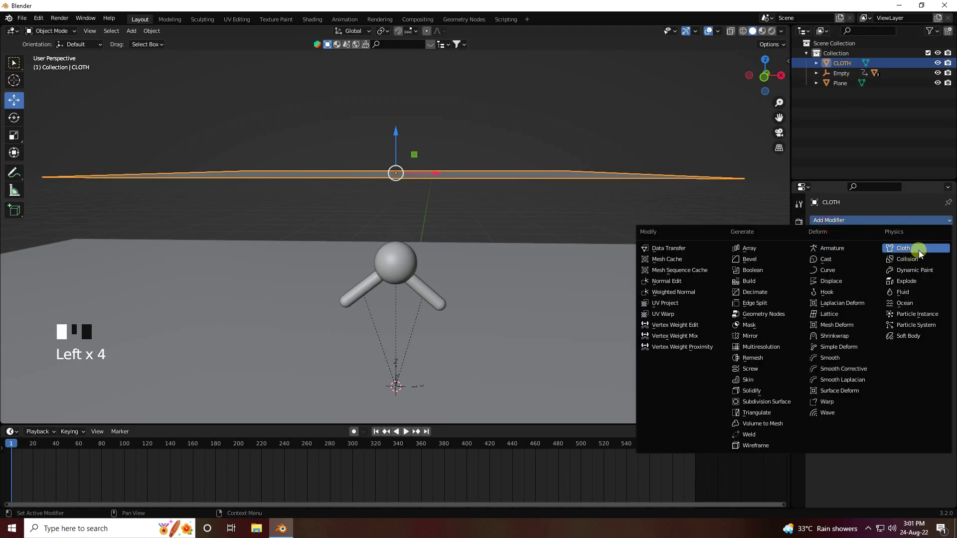
{"action": "left_click", "coordinate": [905, 246]}
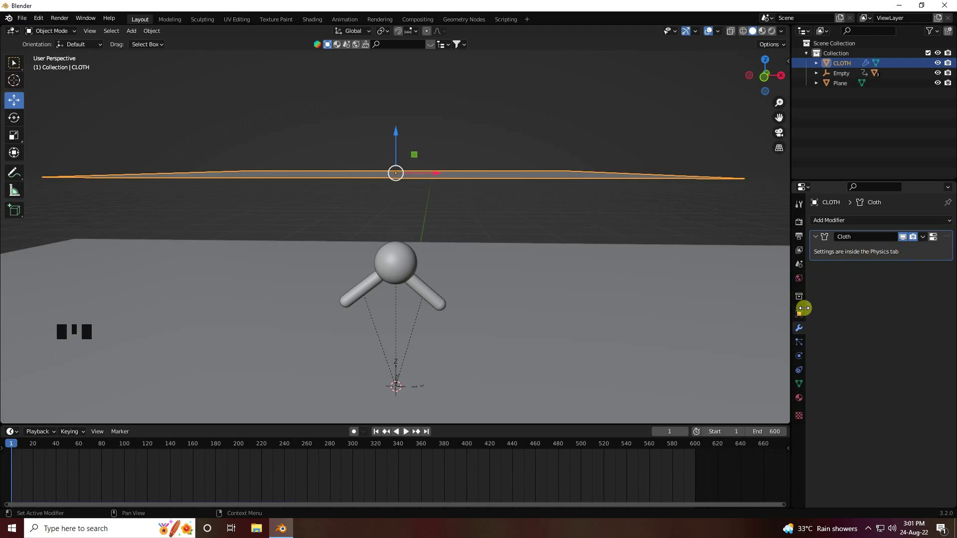
{"action": "left_click", "coordinate": [390, 272]}
{"action": "scroll", "coordinate": [396, 288], "scroll_direction": "up", "scroll_amount": 2, "text": "shift"}
Step: Add Collision modifiers to the sphere and the right cylinder arm
{"action": "scroll", "coordinate": [396, 292], "scroll_direction": "up", "scroll_amount": 2}
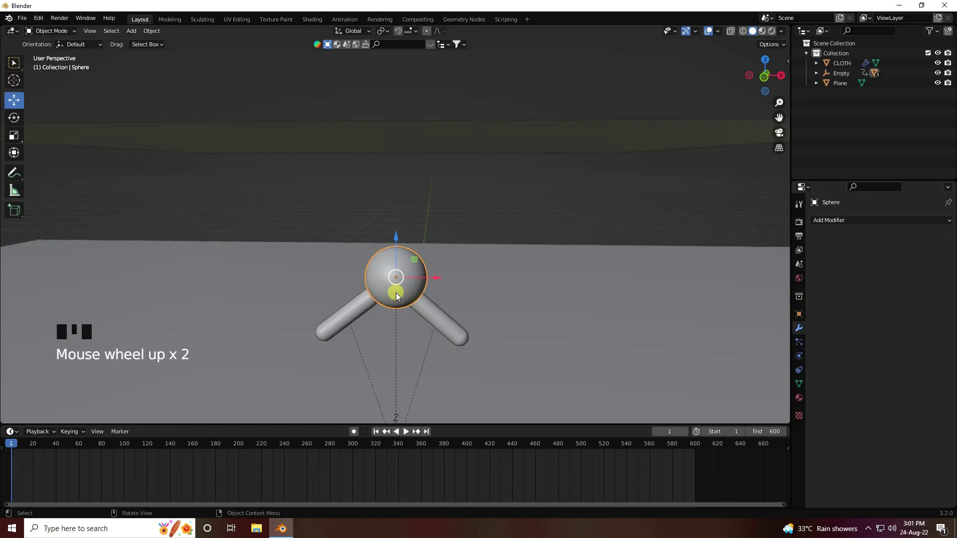
{"action": "middle_click_drag", "start_coordinate": [396, 292], "coordinate": [441, 223], "text": "shift"}
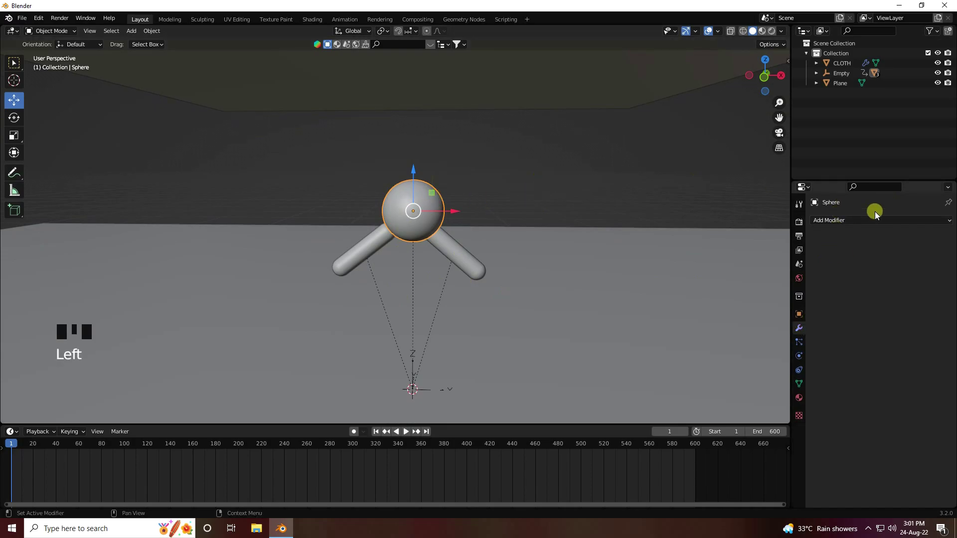
{"action": "left_click", "coordinate": [857, 220]}
{"action": "left_click", "coordinate": [897, 256]}
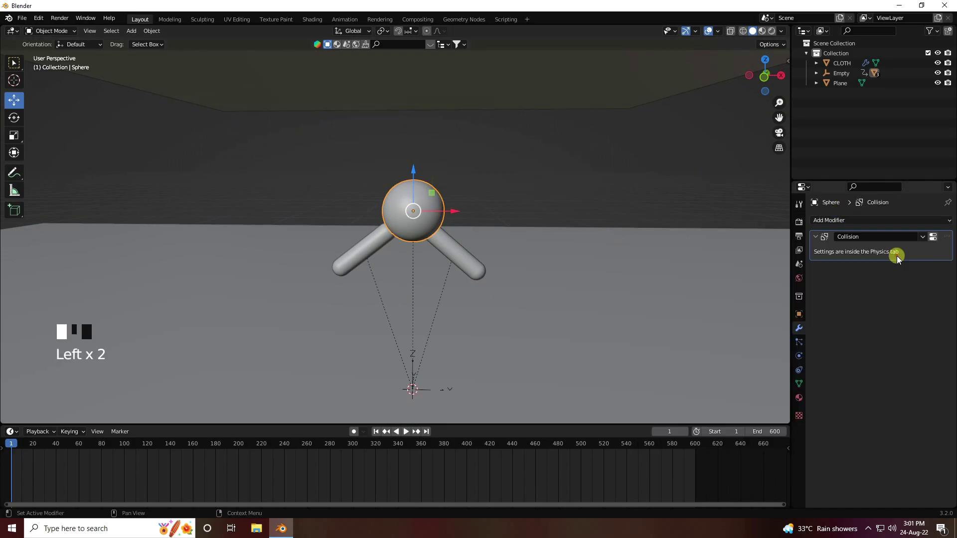
{"action": "left_click", "coordinate": [456, 267]}
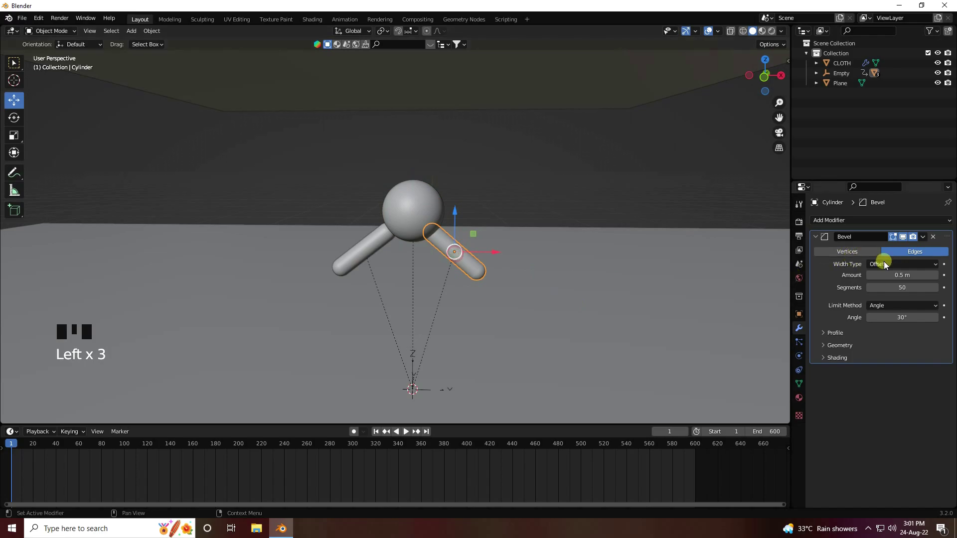
{"action": "left_click", "coordinate": [857, 221]}
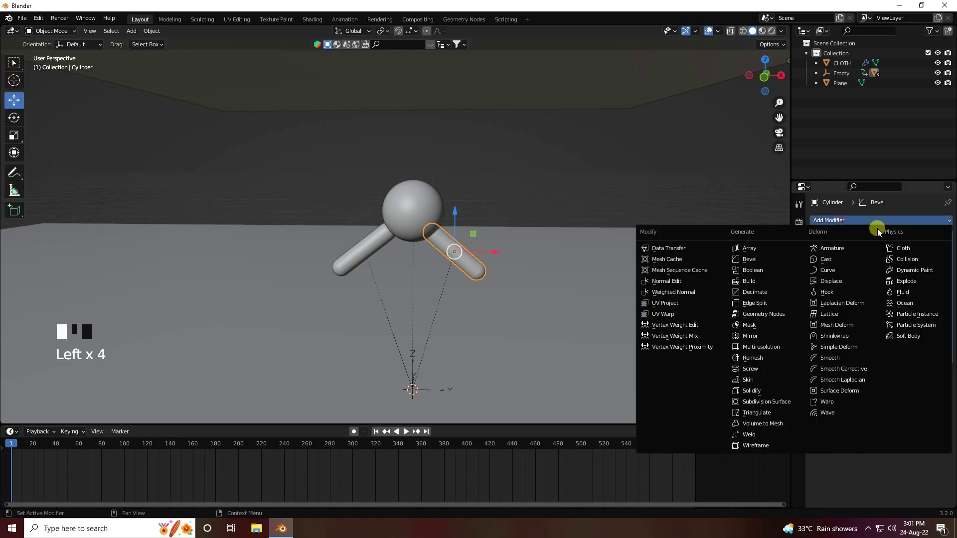
{"action": "left_click", "coordinate": [899, 256]}
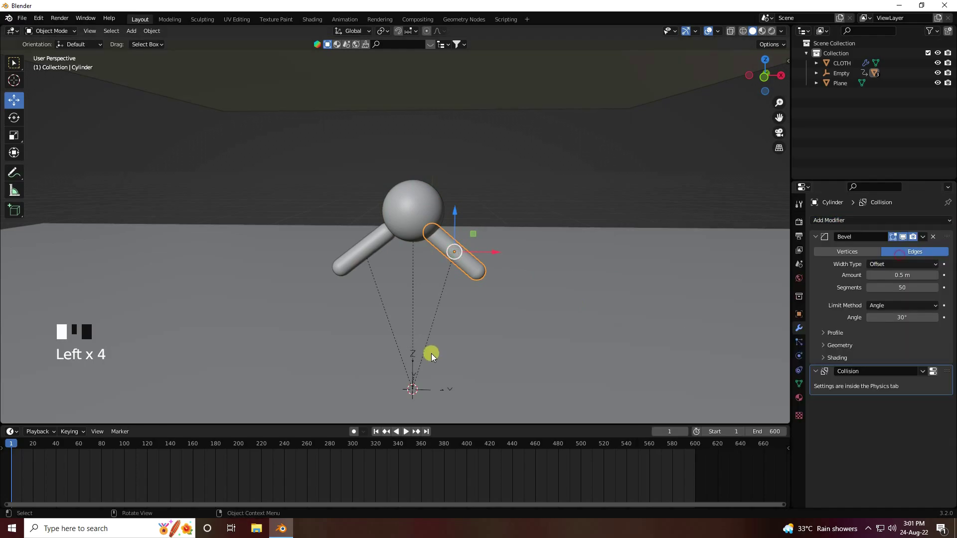
Step: Add Collision to the left cylinder arm and ground plane, then play the cloth simulation
{"action": "left_click", "coordinate": [371, 254]}
{"action": "left_click", "coordinate": [925, 233]}
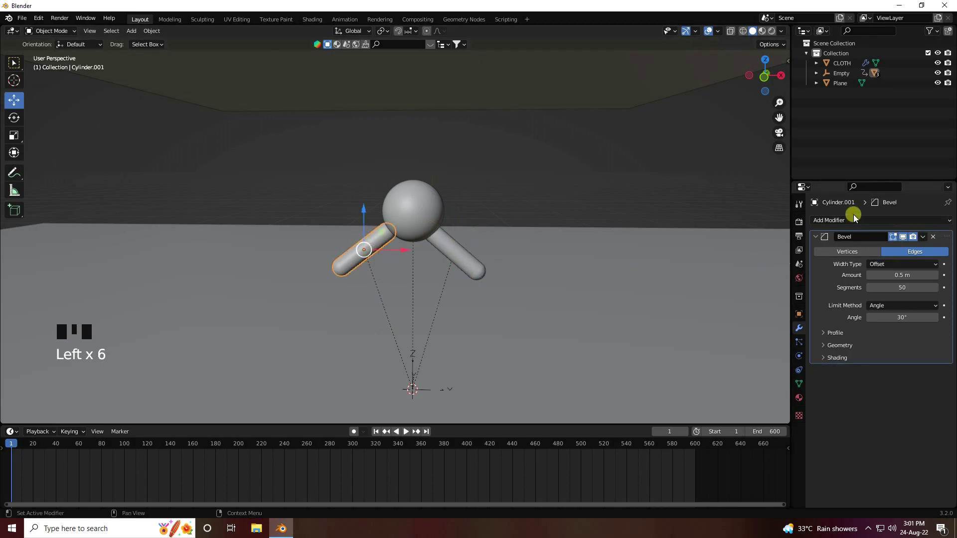
{"action": "left_click", "coordinate": [854, 220]}
{"action": "left_click", "coordinate": [901, 258]}
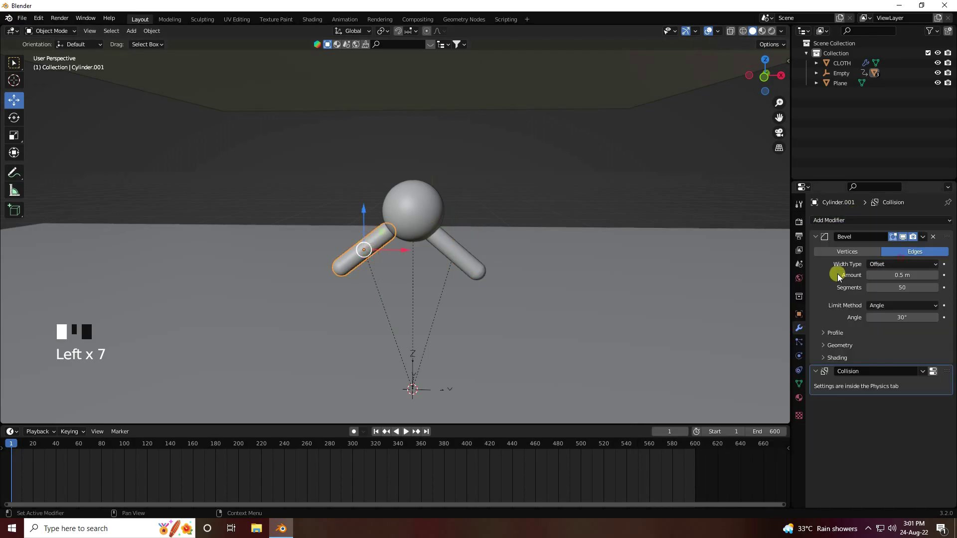
{"action": "left_click", "coordinate": [639, 303]}
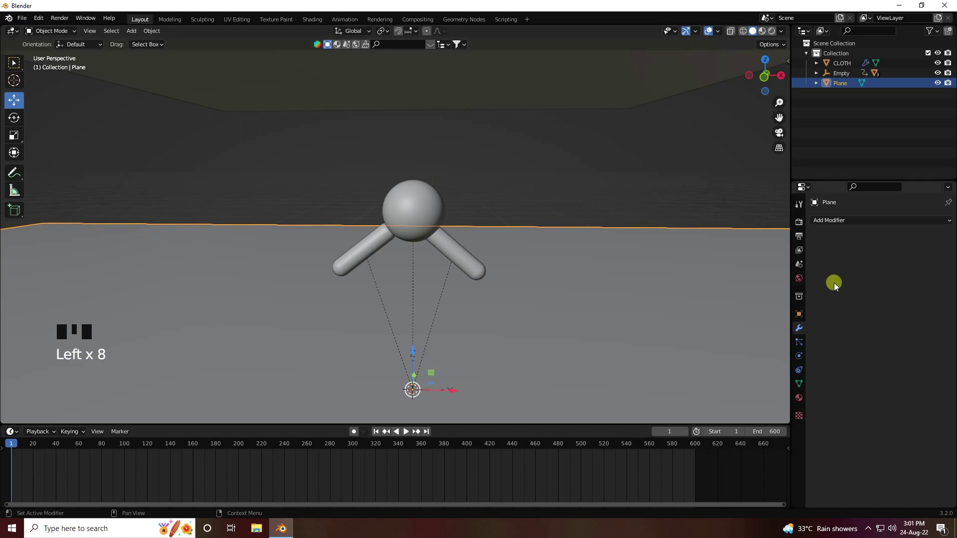
{"action": "left_click", "coordinate": [859, 223]}
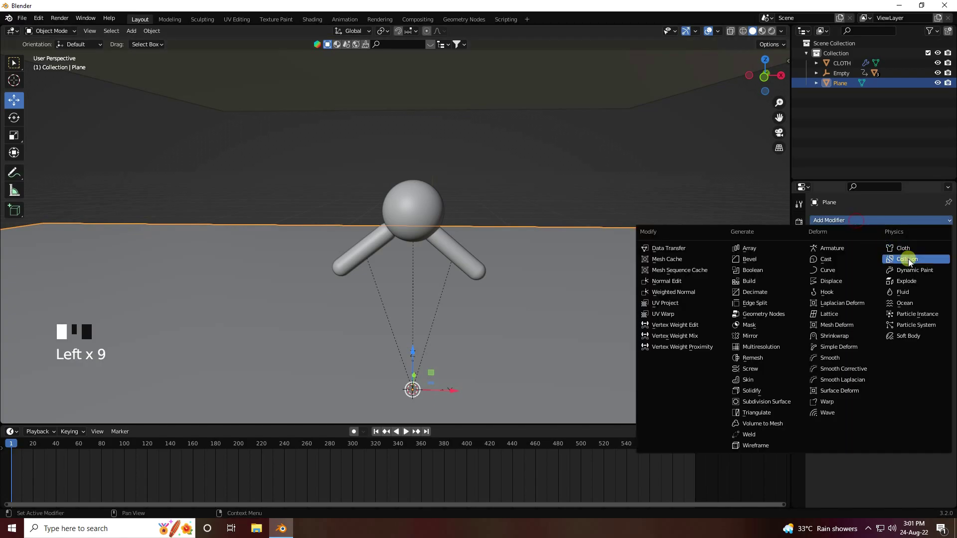
{"action": "left_click", "coordinate": [907, 259]}
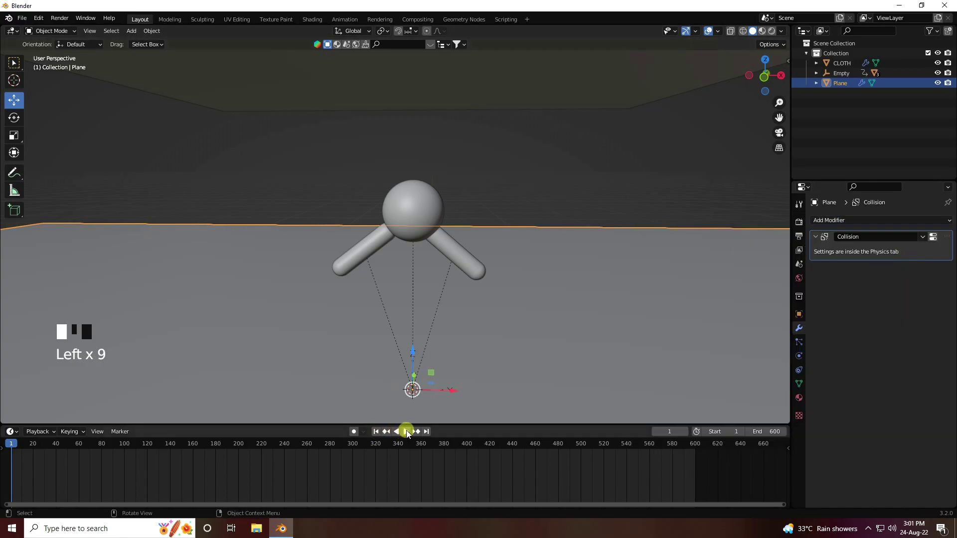
{"action": "left_click", "coordinate": [406, 432]}
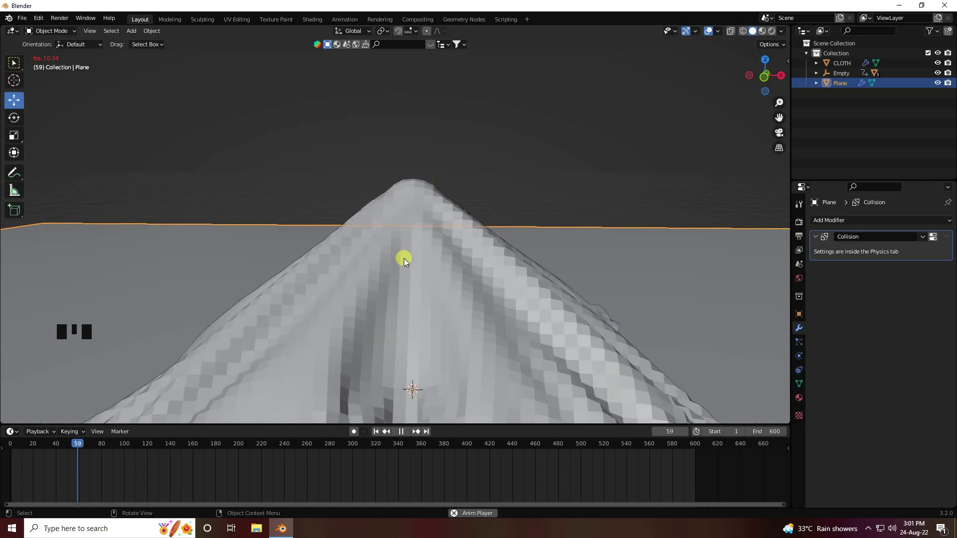
Step: Pause playback and apply Shade Smooth to the draped CLOTH object
{"action": "scroll", "coordinate": [404, 259], "scroll_direction": "down", "scroll_amount": 3}
{"action": "scroll", "coordinate": [387, 364], "scroll_direction": "up", "scroll_amount": 4}
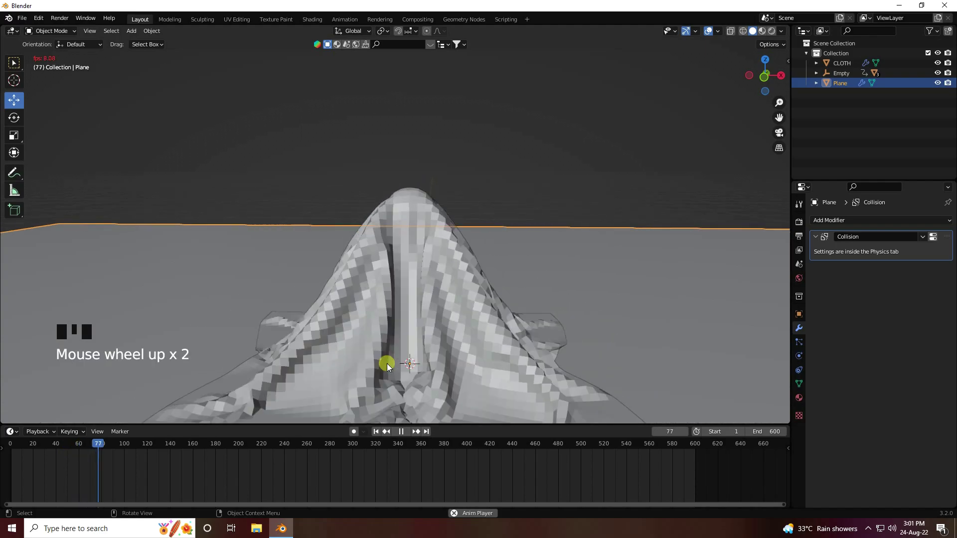
{"action": "middle_click_drag", "start_coordinate": [398, 269], "coordinate": [403, 232], "text": "shift"}
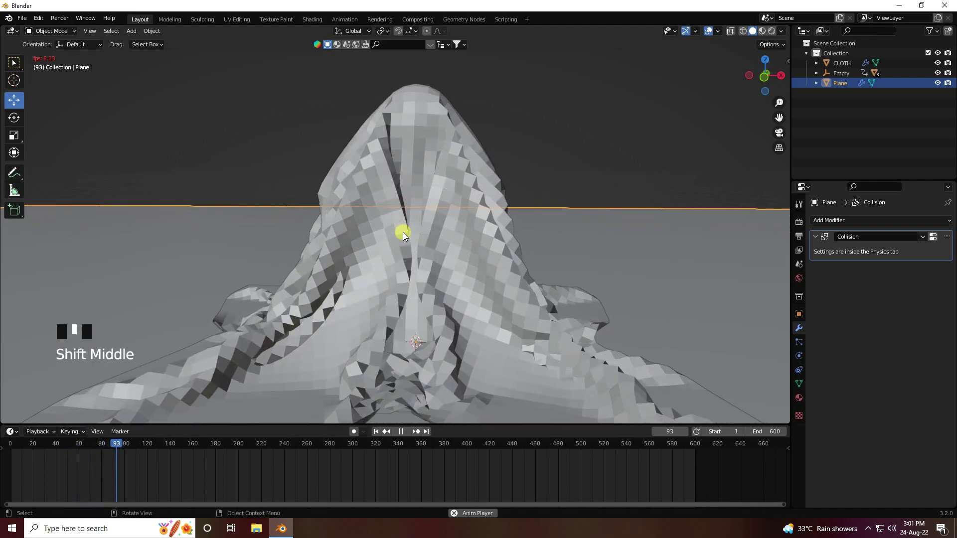
{"action": "left_click", "coordinate": [402, 432]}
{"action": "left_click", "coordinate": [483, 200]}
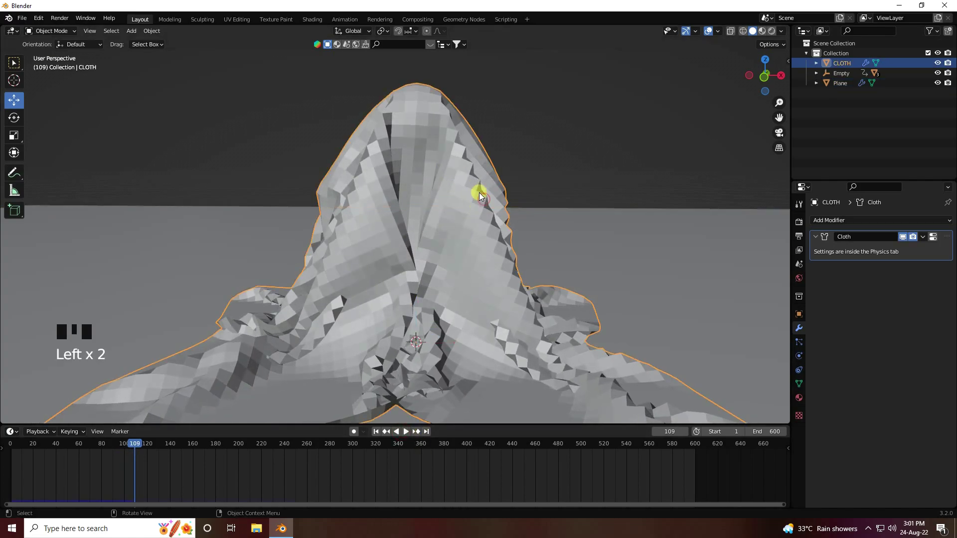
{"action": "right_click_drag", "start_coordinate": [478, 179], "coordinate": [445, 178]}
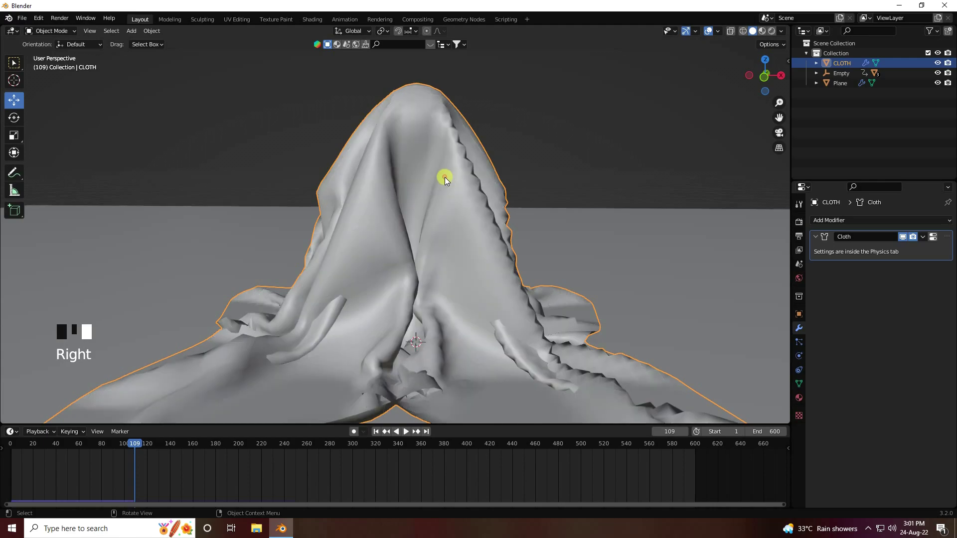
Step: Replay the cloth drape from the start, stop it, and rewind to frame 1
{"action": "left_click", "coordinate": [375, 432]}
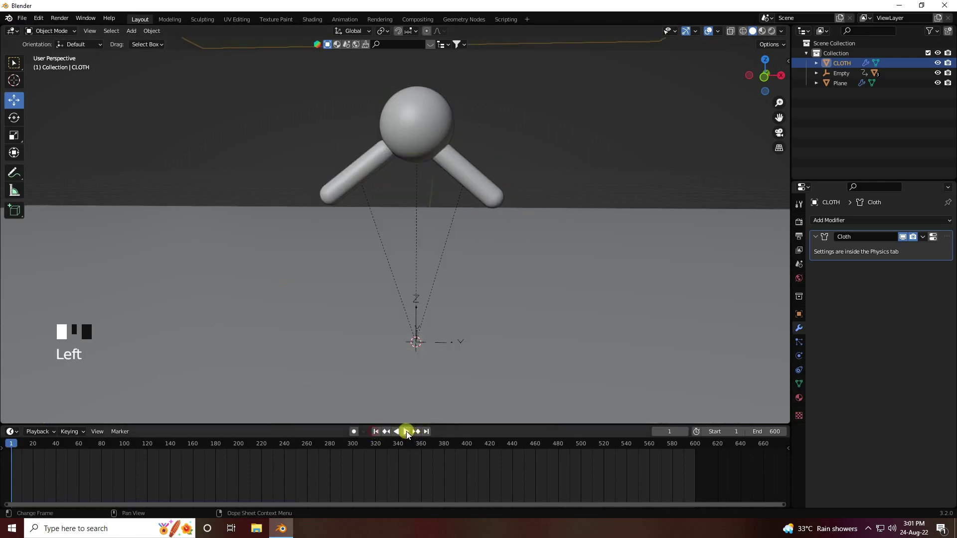
{"action": "left_click", "coordinate": [406, 432]}
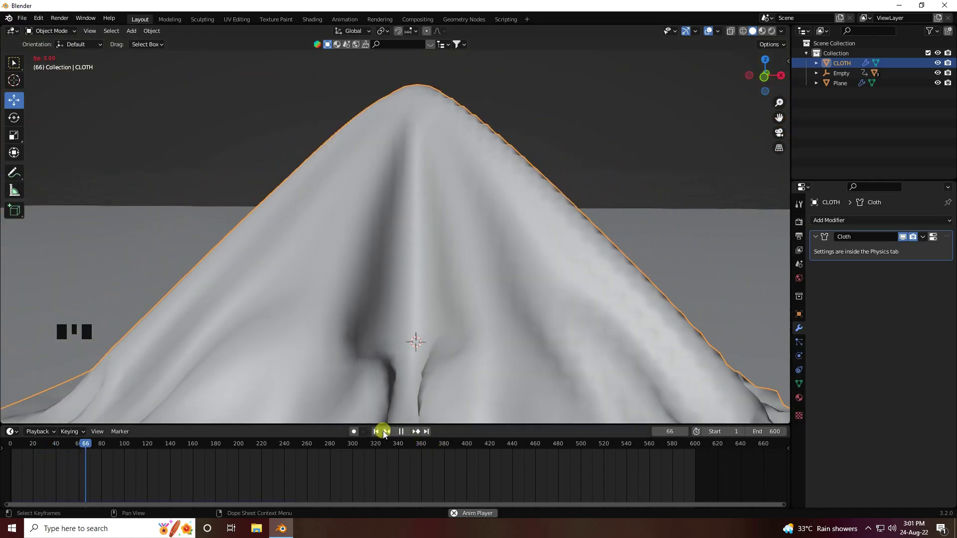
{"action": "left_click", "coordinate": [398, 430]}
{"action": "left_click", "coordinate": [376, 433]}
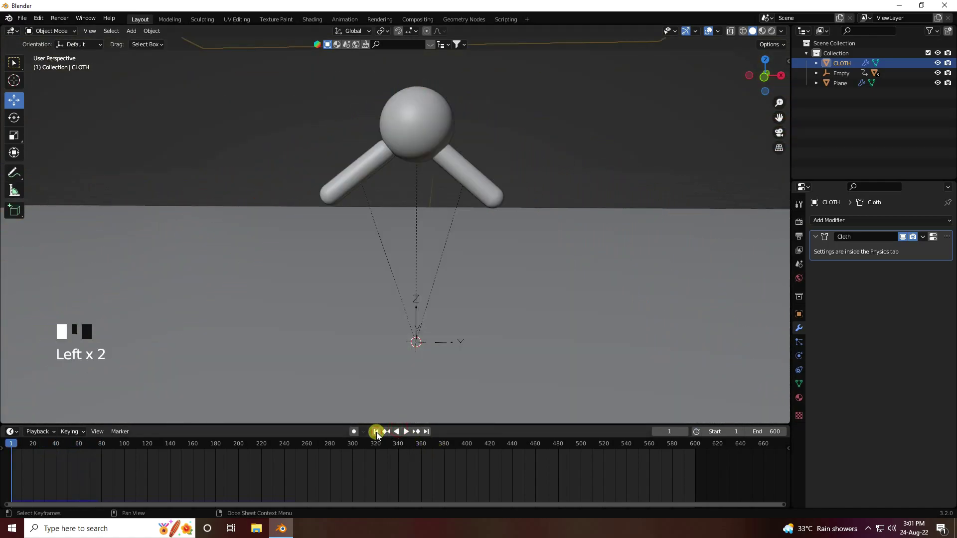
{"action": "scroll", "coordinate": [428, 314], "scroll_direction": "down", "scroll_amount": 3}
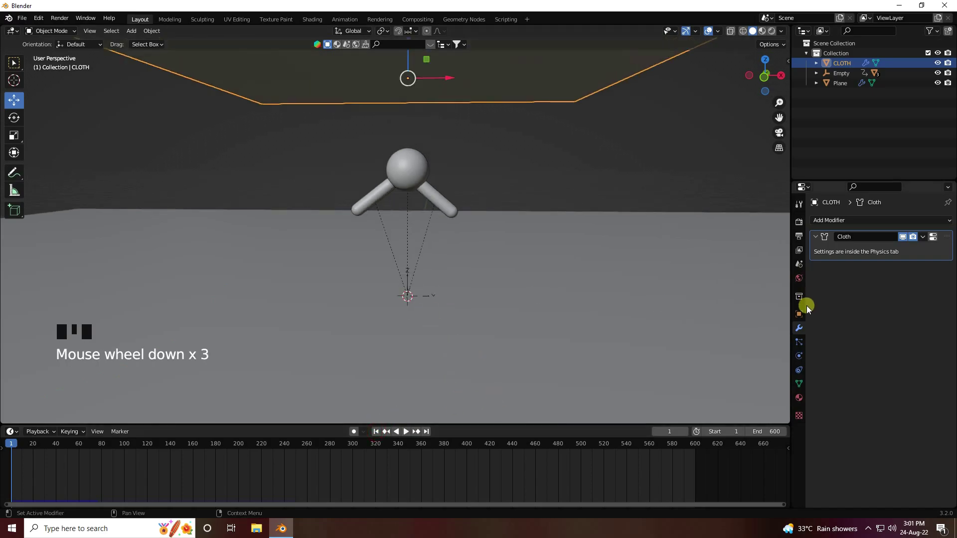
Step: Add a Subdivision Surface modifier to CLOTH with render level 1
{"action": "left_click", "coordinate": [813, 292]}
{"action": "left_click", "coordinate": [828, 221]}
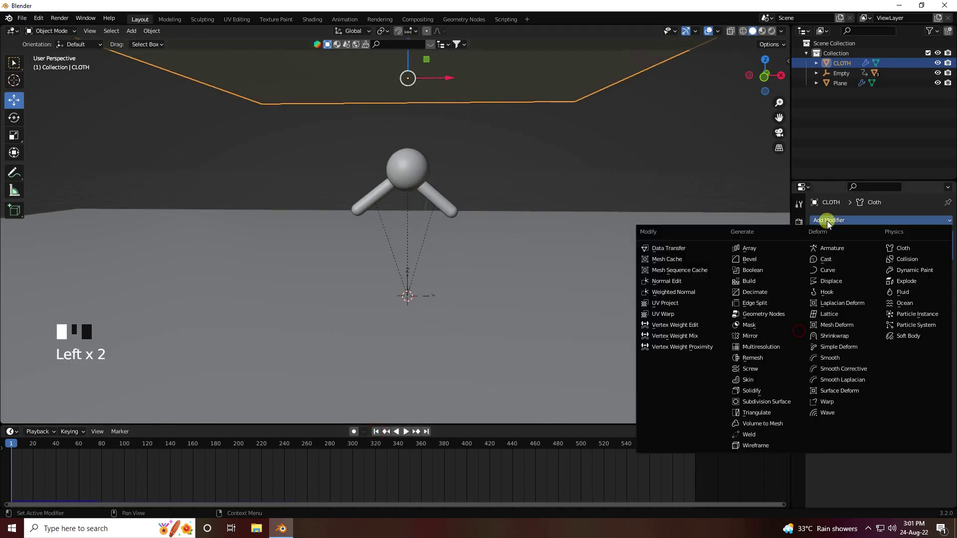
{"action": "left_click", "coordinate": [765, 402]}
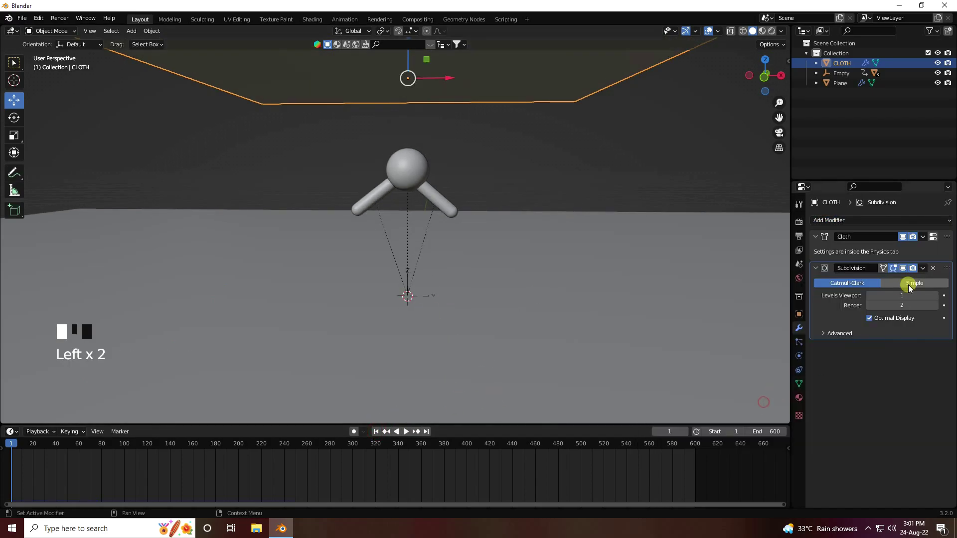
{"action": "left_click", "coordinate": [870, 305]}
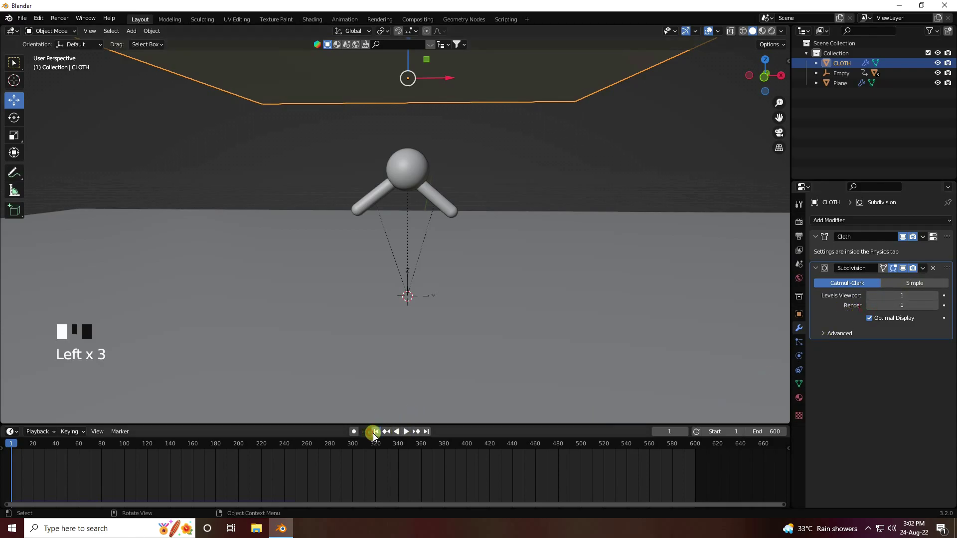
Step: Replay the subdivided cloth drape to about frame 104, then rewind to frame 1
{"action": "left_click", "coordinate": [406, 431]}
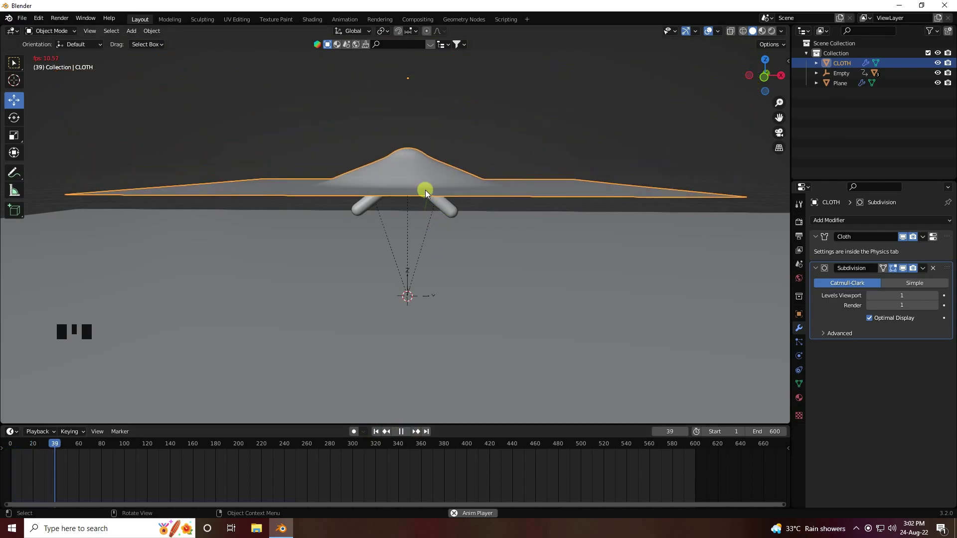
{"action": "scroll", "coordinate": [414, 163], "scroll_direction": "up", "scroll_amount": 2}
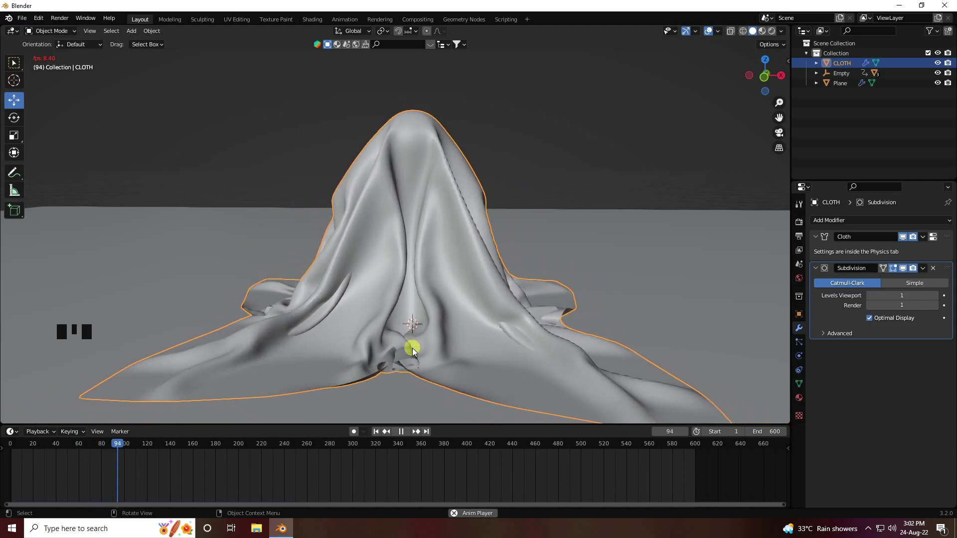
{"action": "left_click", "coordinate": [402, 431]}
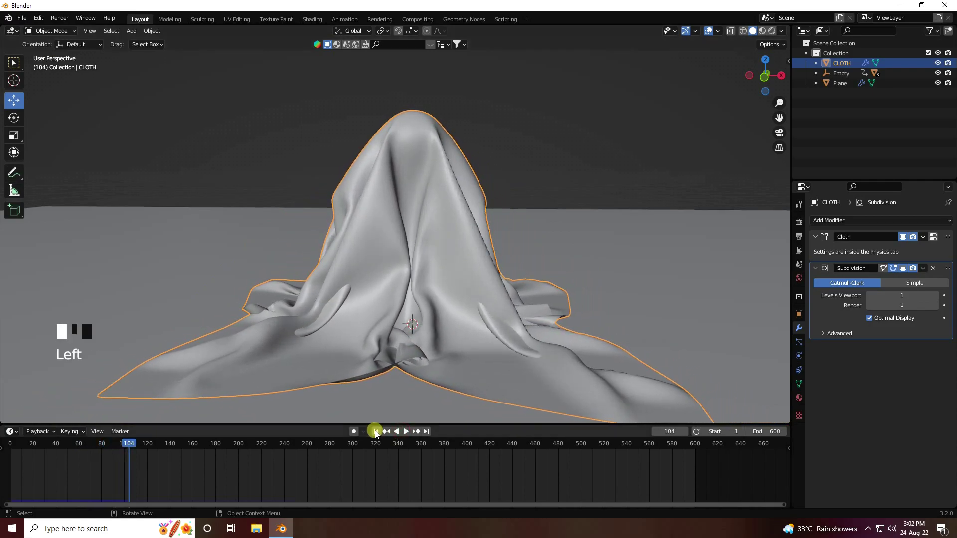
{"action": "left_click", "coordinate": [376, 432]}
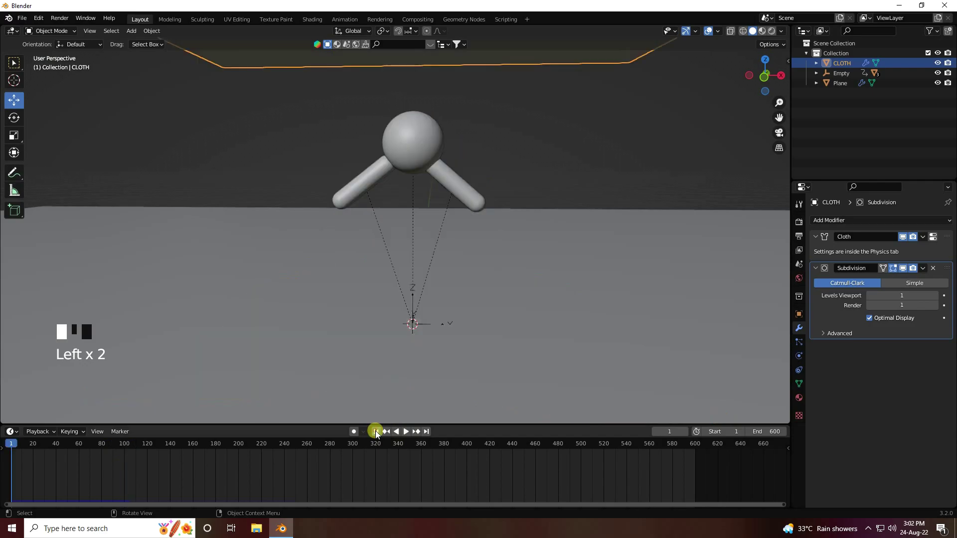
Step: In the cloth physics Collisions panel, raise collision Quality to 5
{"action": "left_click", "coordinate": [838, 64]}
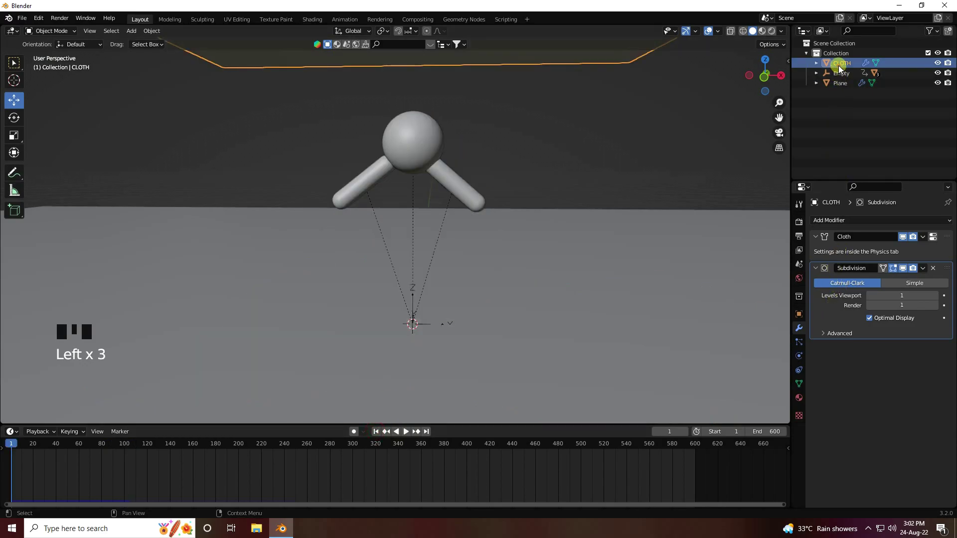
{"action": "left_click", "coordinate": [800, 354]}
{"action": "scroll", "coordinate": [831, 359], "scroll_direction": "down", "scroll_amount": 19}
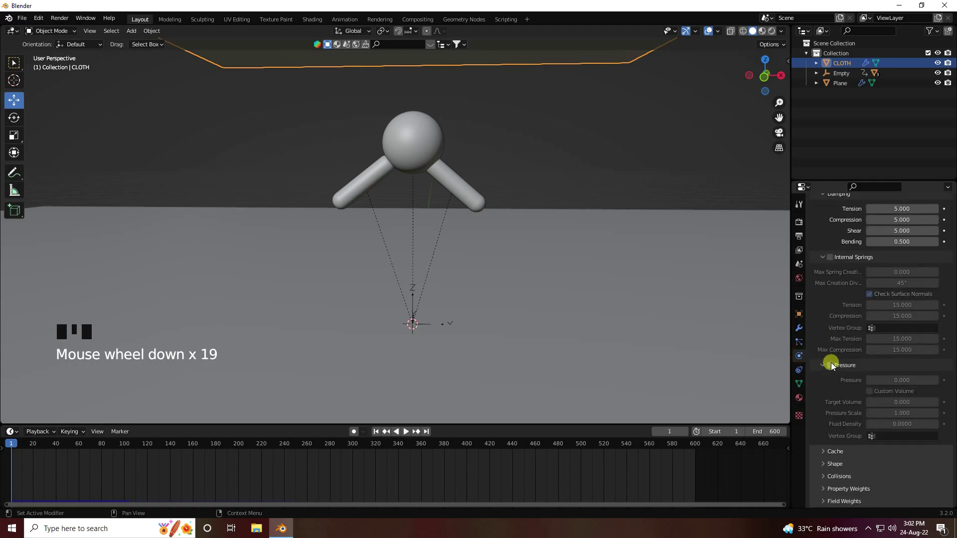
{"action": "scroll", "coordinate": [831, 363], "scroll_direction": "down", "scroll_amount": 7}
{"action": "left_click", "coordinate": [822, 475]}
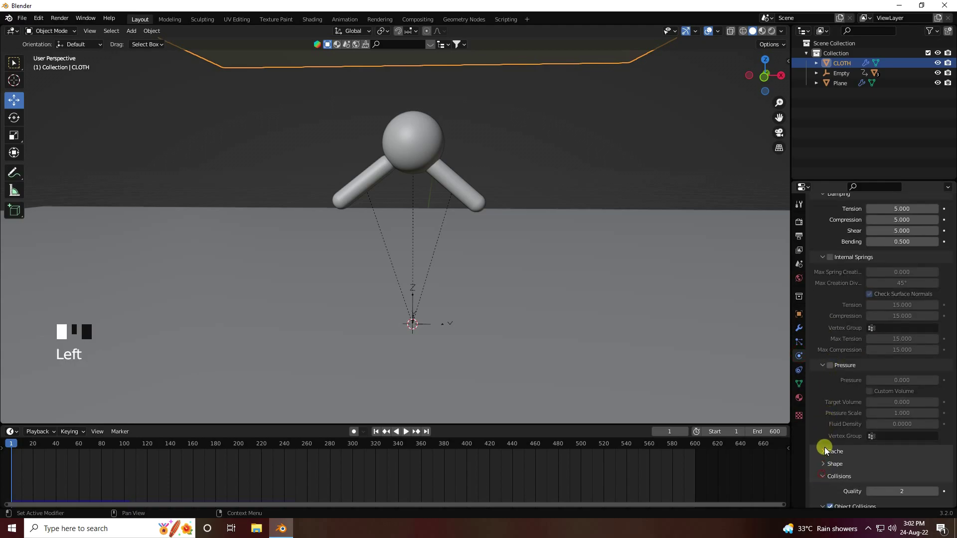
{"action": "scroll", "coordinate": [828, 424], "scroll_direction": "down", "scroll_amount": 7}
{"action": "left_click", "coordinate": [935, 352]}
{"action": "left_click", "coordinate": [936, 352]}
{"action": "left_click", "coordinate": [935, 352]}
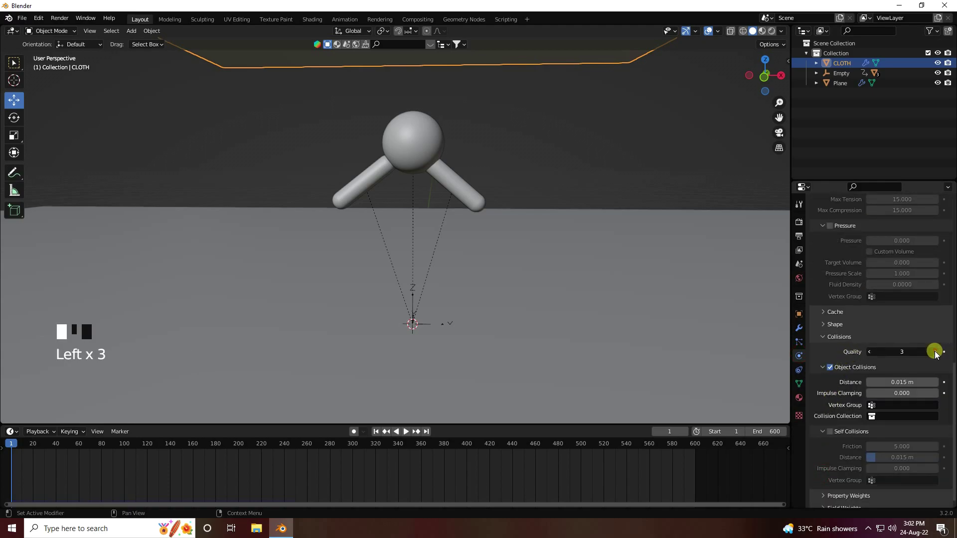
{"action": "left_click", "coordinate": [935, 352]}
{"action": "left_click", "coordinate": [935, 352]}
Step: Enable Self Collisions and set the self-collision Distance to 0.01 m
{"action": "scroll", "coordinate": [831, 444], "scroll_direction": "down", "scroll_amount": 6}
{"action": "left_click", "coordinate": [830, 425]}
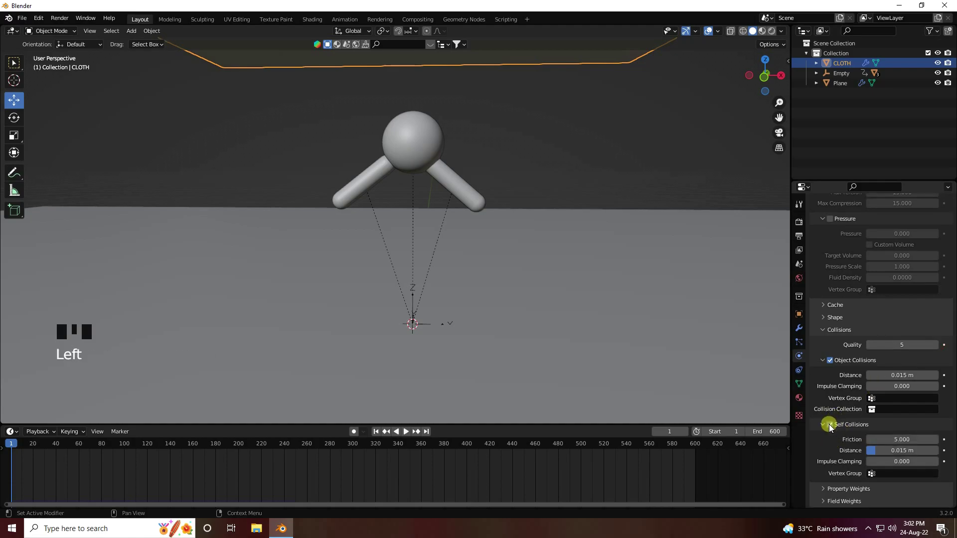
{"action": "left_click", "coordinate": [892, 449]}
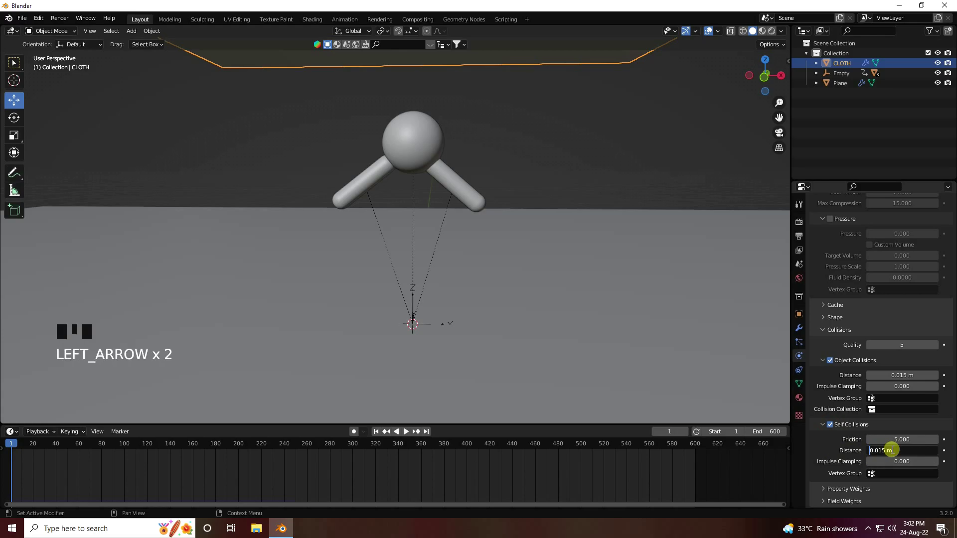
{"action": "key", "text": "Right"}
{"action": "key", "text": "Right"}
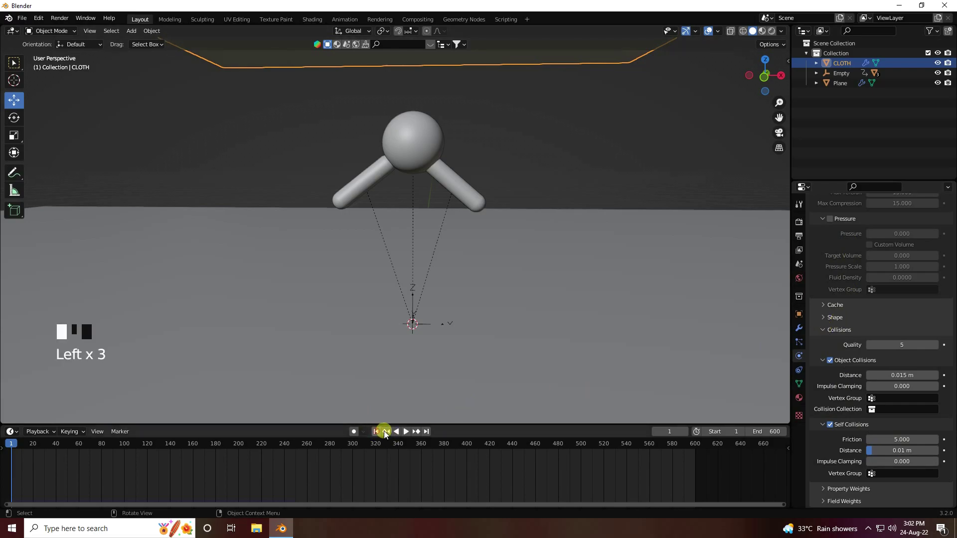
Step: Replay the self-colliding cloth drape to frame 105, rewind to frame 1, and show modifiers
{"action": "left_click", "coordinate": [404, 432]}
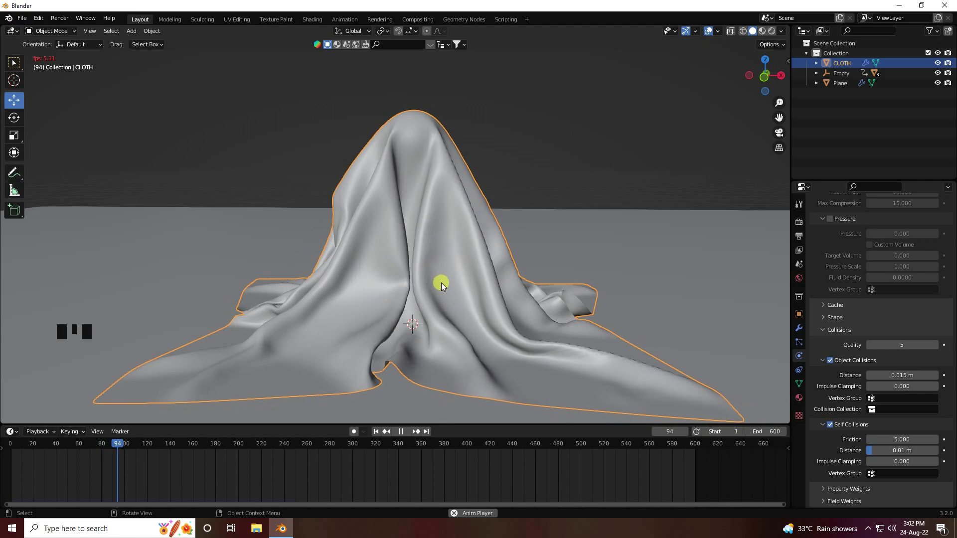
{"action": "left_click", "coordinate": [401, 431]}
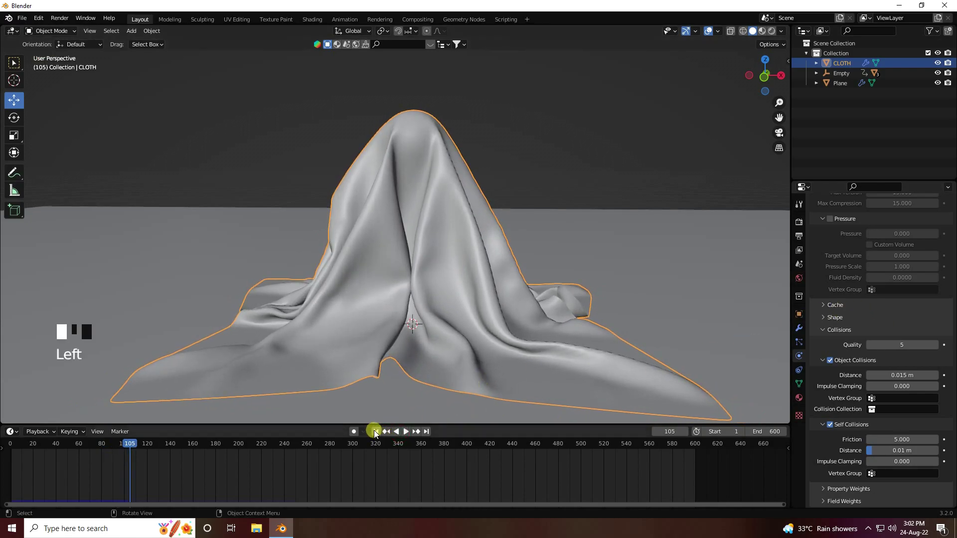
{"action": "left_click", "coordinate": [375, 432]}
{"action": "left_click", "coordinate": [798, 328]}
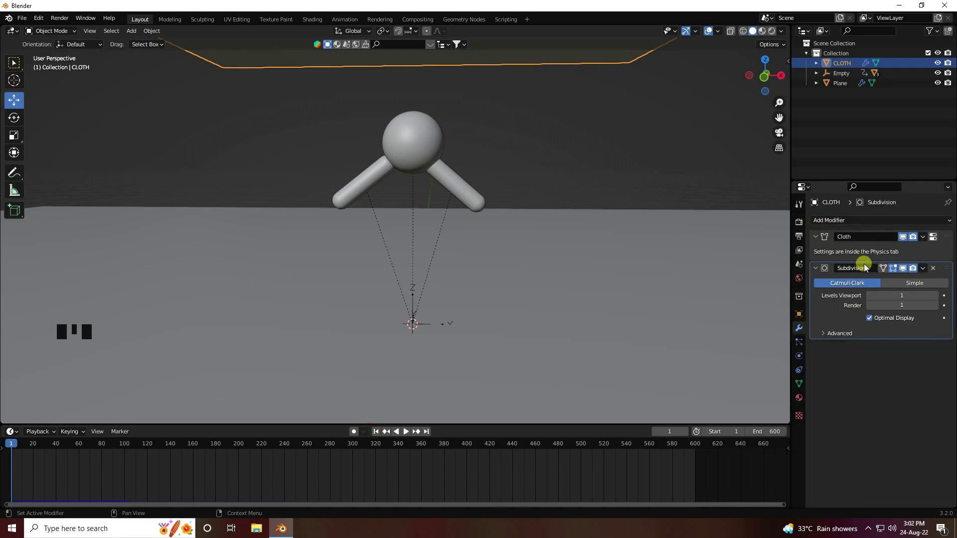
{"action": "left_click", "coordinate": [816, 268]}
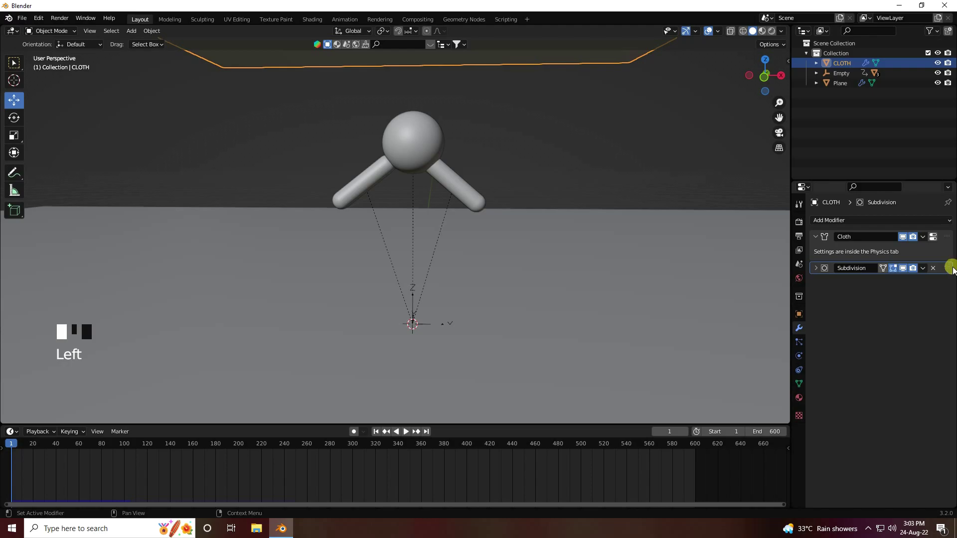
{"action": "left_click_drag", "start_coordinate": [947, 270], "coordinate": [947, 236]}
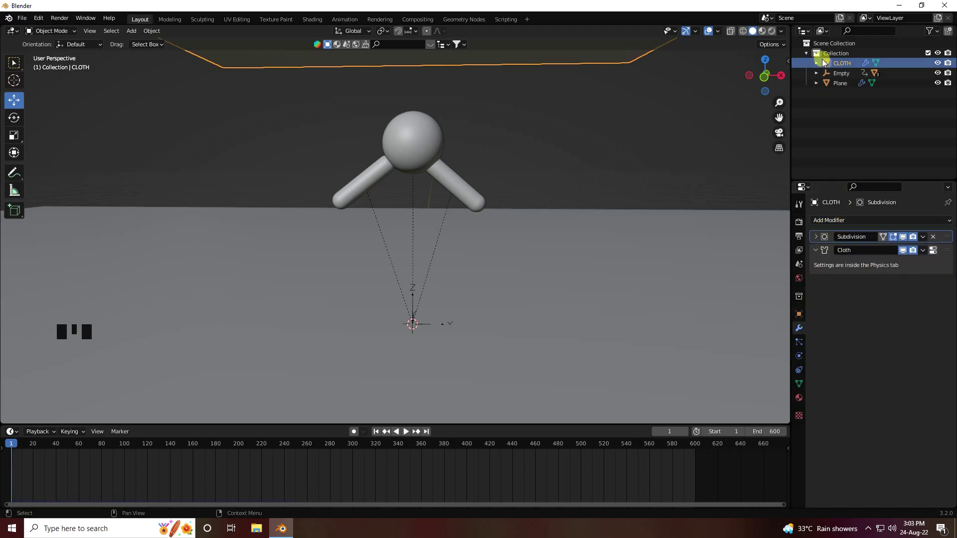
{"action": "left_click", "coordinate": [830, 219]}
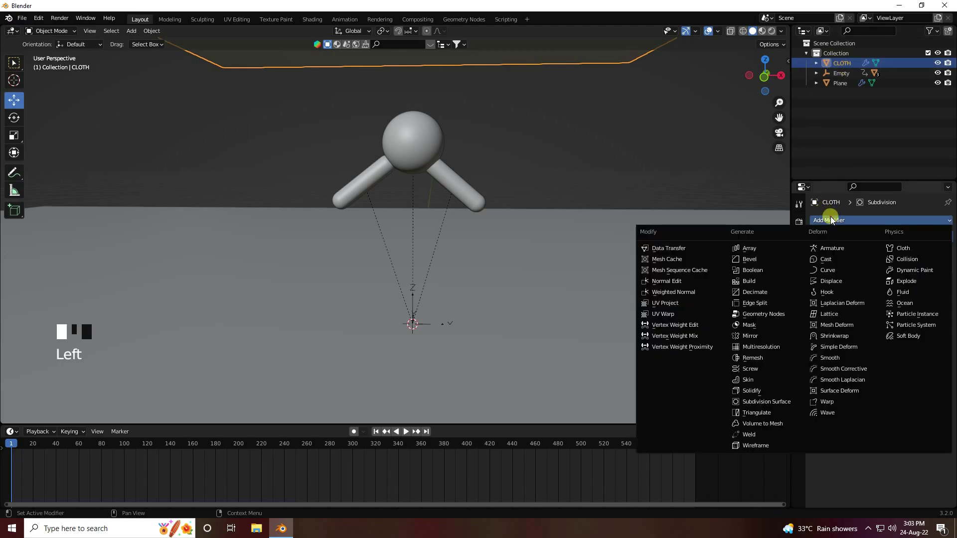
{"action": "left_click", "coordinate": [750, 392]}
{"action": "scroll", "coordinate": [549, 265], "scroll_direction": "down", "scroll_amount": 4}
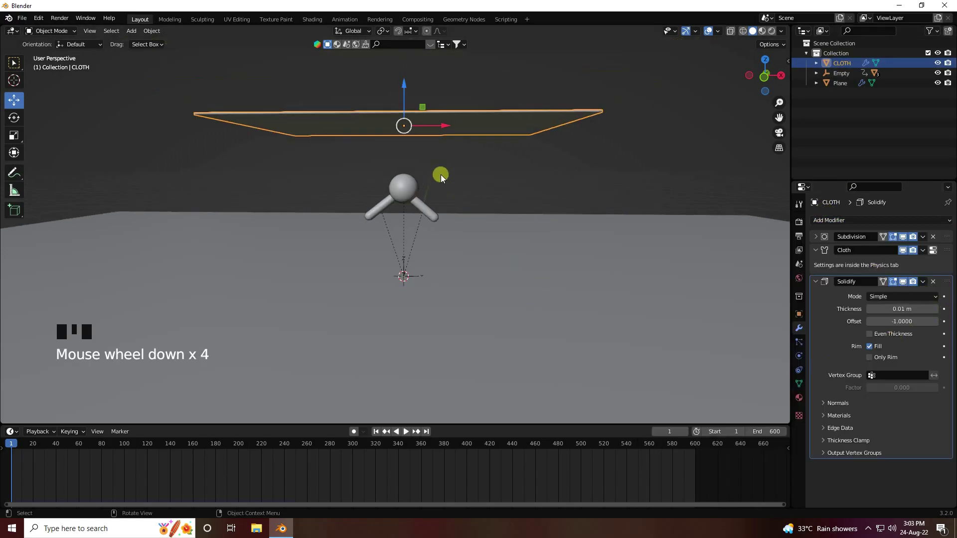
{"action": "middle_click_drag", "start_coordinate": [441, 174], "coordinate": [431, 234], "text": "shift"}
{"action": "scroll", "coordinate": [430, 235], "scroll_direction": "up", "scroll_amount": 4}
{"action": "middle_click_drag", "start_coordinate": [373, 174], "coordinate": [441, 196], "text": "shift"}
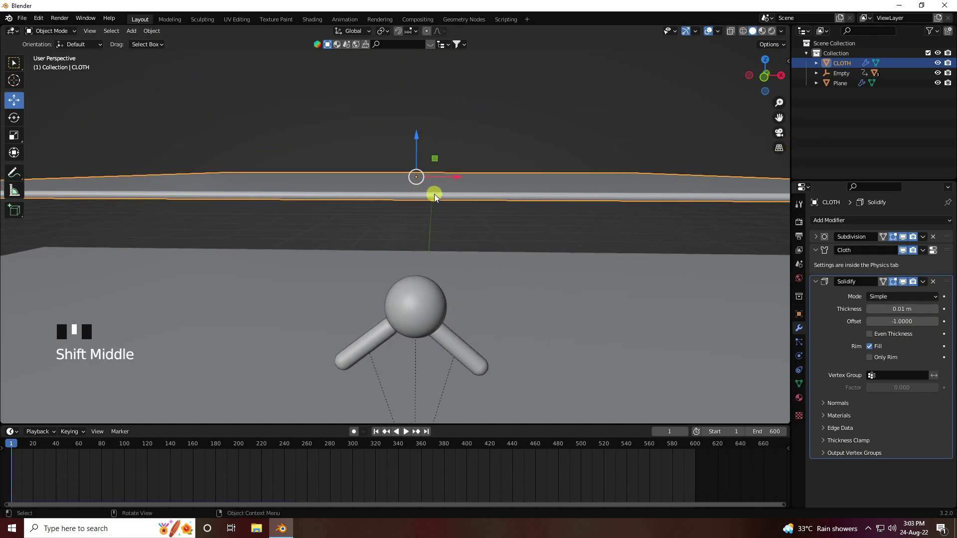
{"action": "scroll", "coordinate": [421, 205], "scroll_direction": "down", "scroll_amount": 2}
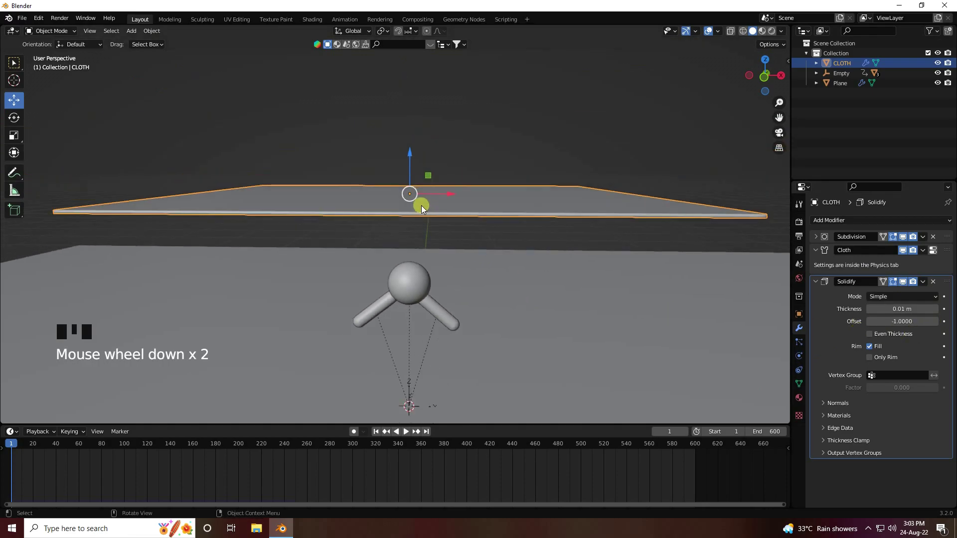
{"action": "middle_click_drag", "start_coordinate": [421, 206], "coordinate": [448, 378], "text": "shift"}
Step: Run the cloth simulation, pause at frame 82, and collapse the Solidify modifier panel
{"action": "left_click", "coordinate": [406, 432]}
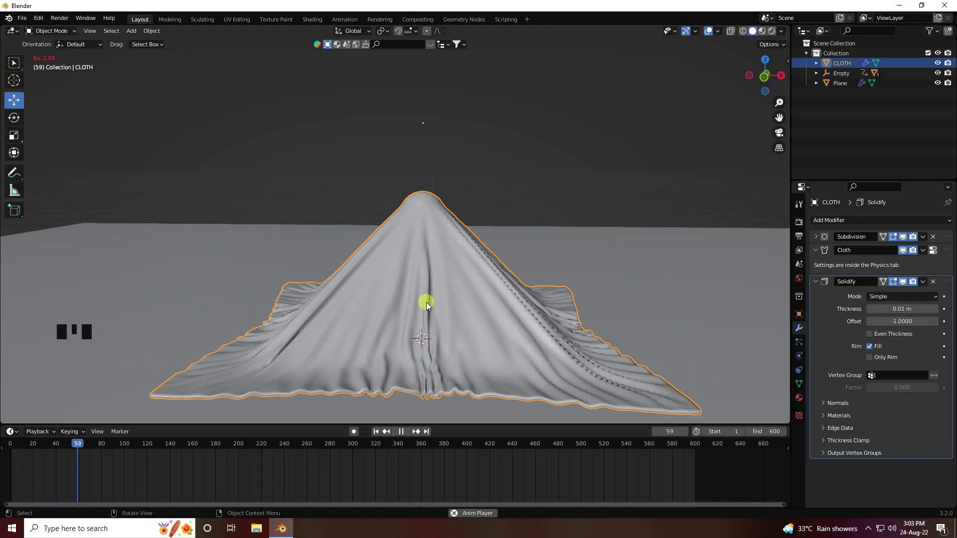
{"action": "scroll", "coordinate": [418, 299], "scroll_direction": "up", "scroll_amount": 2}
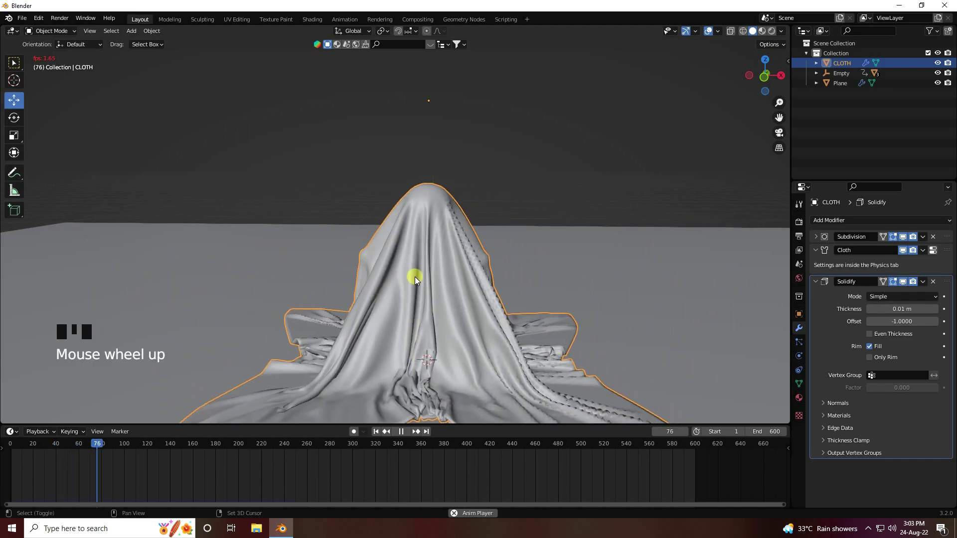
{"action": "middle_click_drag", "start_coordinate": [416, 278], "coordinate": [413, 240], "text": "shift"}
{"action": "left_click", "coordinate": [400, 431]}
{"action": "middle_click_drag", "start_coordinate": [427, 293], "coordinate": [423, 346]}
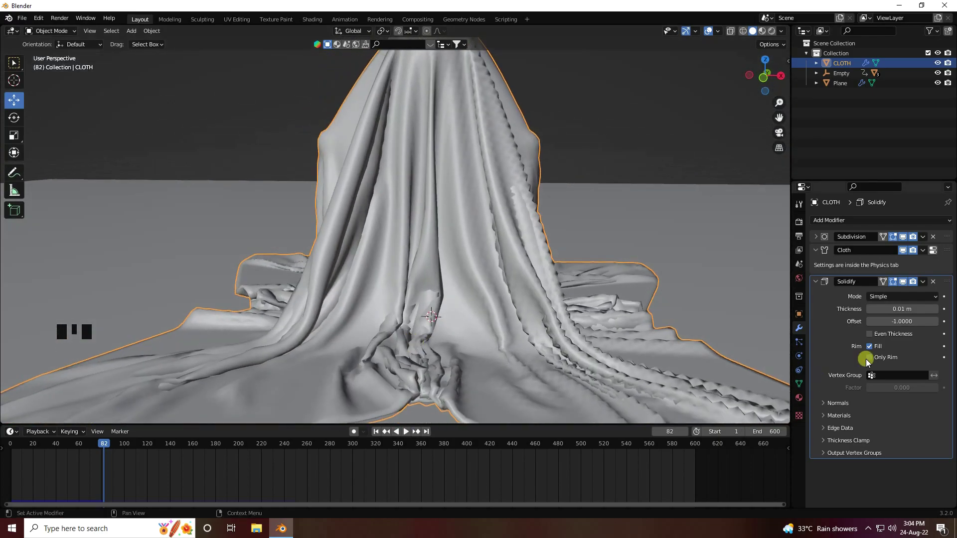
{"action": "left_click", "coordinate": [820, 280]}
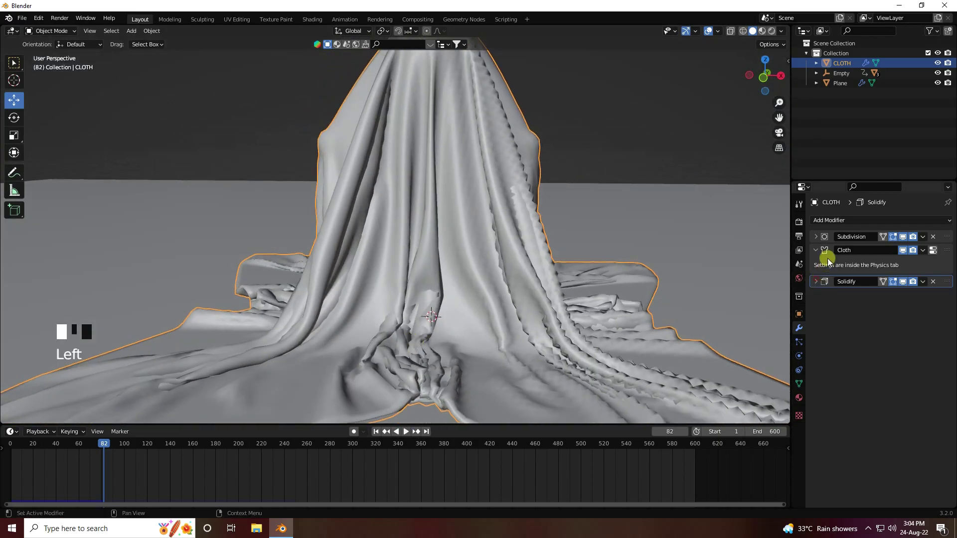
Step: Add another Subdivision Surface modifier with render level 3 and viewport level 2
{"action": "left_click", "coordinate": [830, 217]}
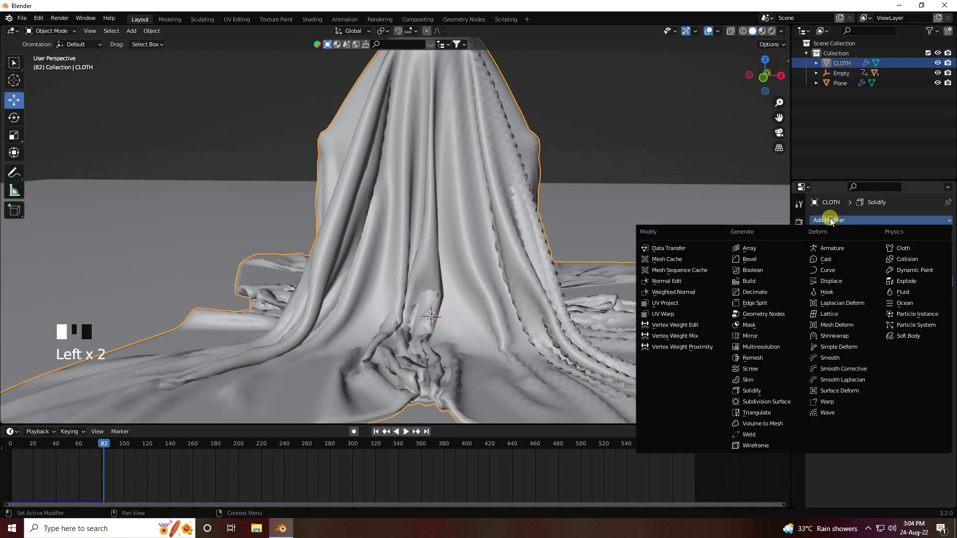
{"action": "left_click", "coordinate": [761, 402]}
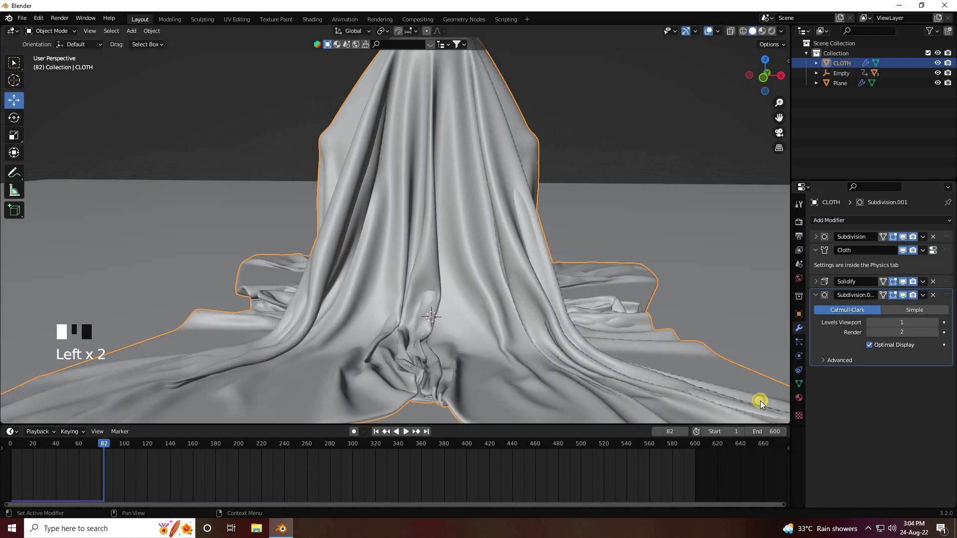
{"action": "left_click", "coordinate": [937, 333]}
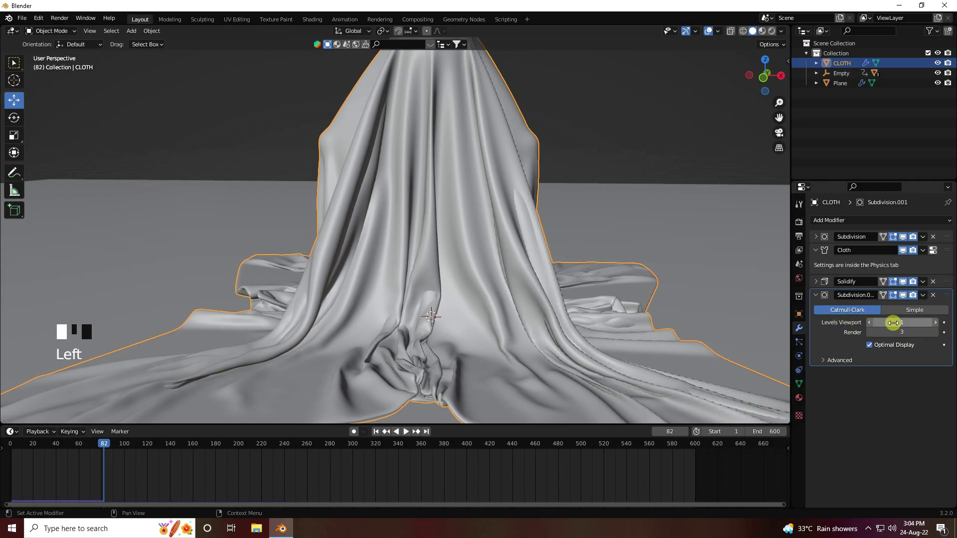
{"action": "left_click", "coordinate": [936, 322]}
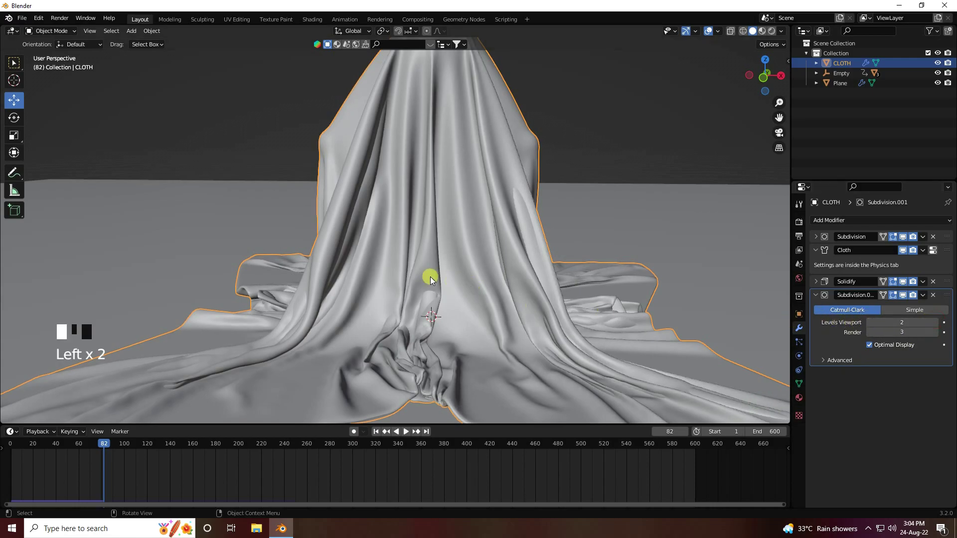
Step: Orbit and zoom around the draped cloth to inspect the smoothed folds
{"action": "middle_click_drag", "start_coordinate": [429, 275], "coordinate": [365, 282]}
{"action": "scroll", "coordinate": [286, 320], "scroll_direction": "up", "scroll_amount": 2}
{"action": "scroll", "coordinate": [447, 293], "scroll_direction": "up", "scroll_amount": 2}
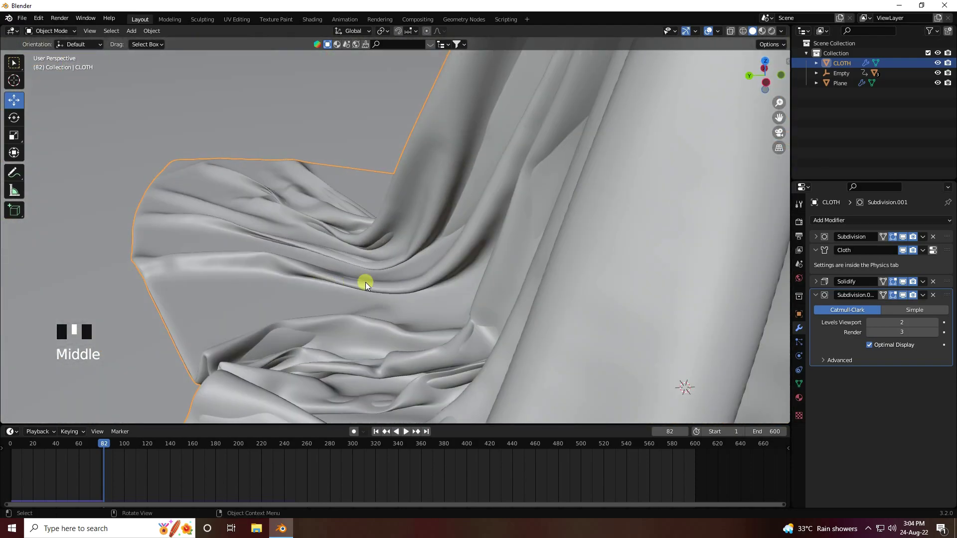
{"action": "scroll", "coordinate": [415, 307], "scroll_direction": "down", "scroll_amount": 4}
{"action": "middle_click_drag", "start_coordinate": [415, 307], "coordinate": [429, 272], "text": "shift"}
{"action": "scroll", "coordinate": [298, 264], "scroll_direction": "up", "scroll_amount": 3}
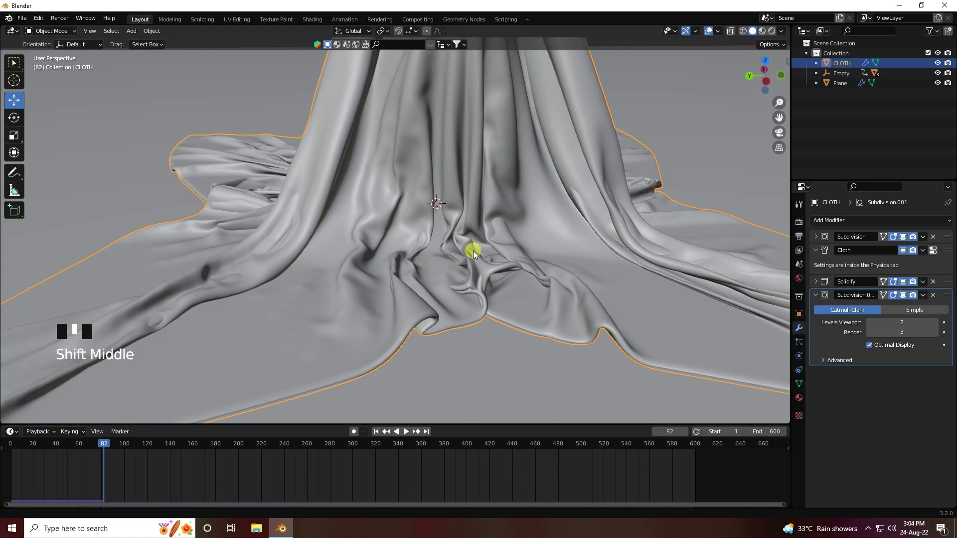
{"action": "middle_click_drag", "start_coordinate": [473, 250], "coordinate": [391, 301], "text": "shift"}
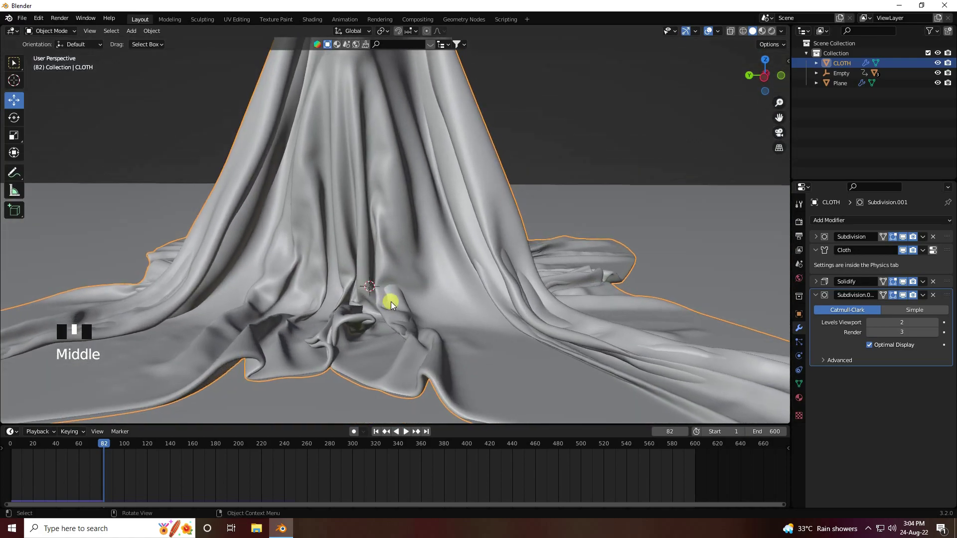
{"action": "middle_click_drag", "start_coordinate": [378, 265], "coordinate": [394, 311], "text": "shift"}
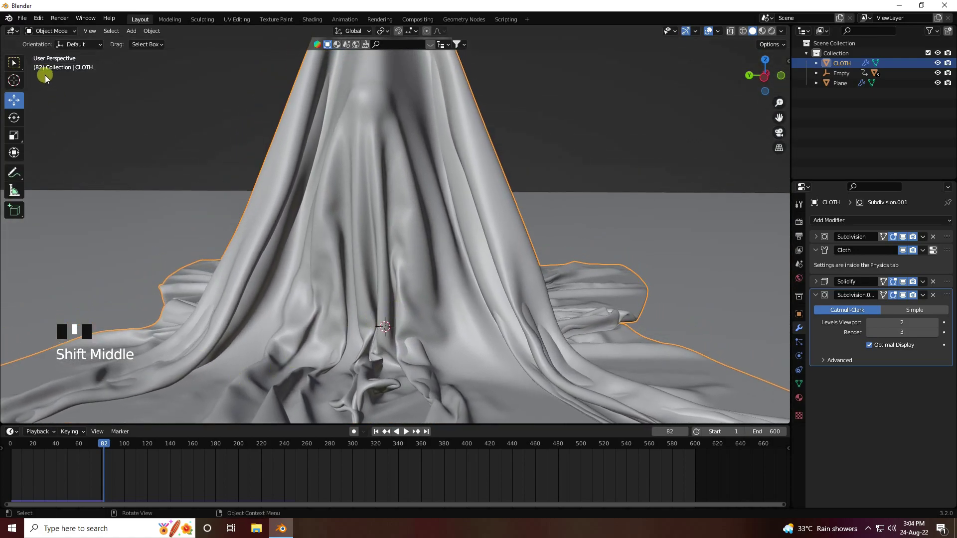
{"action": "left_click", "coordinate": [23, 22]}
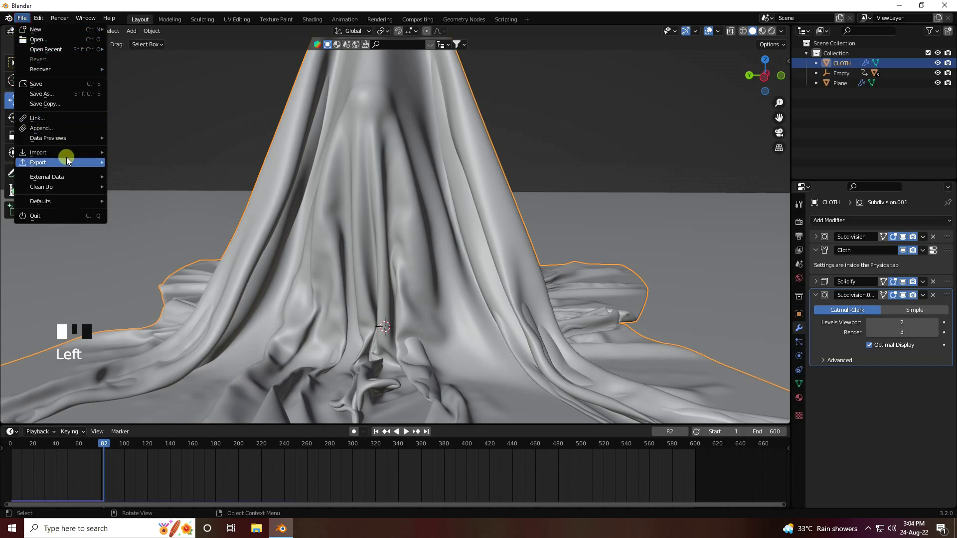
Step: Append the Marbel Pink material from Desktop > Cloth > 2.blend
{"action": "left_click", "coordinate": [42, 130]}
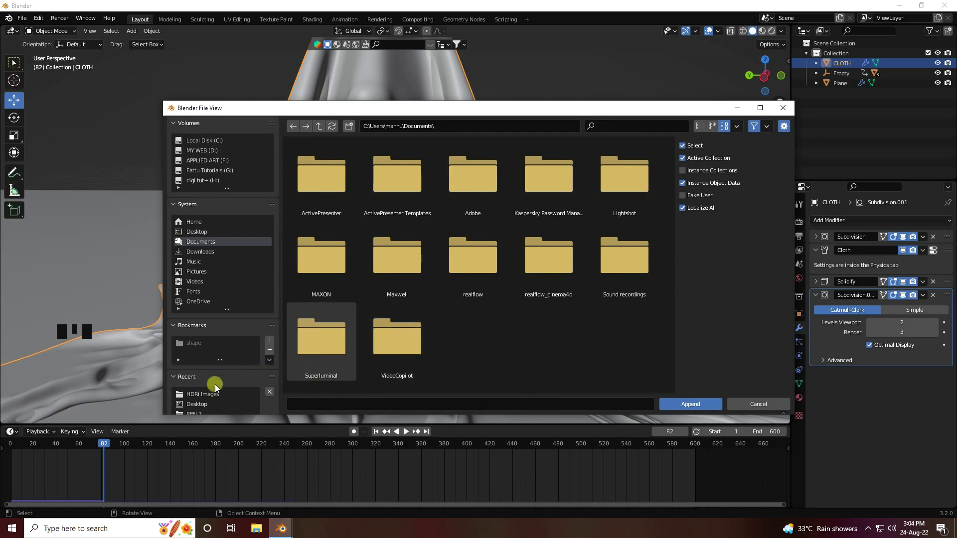
{"action": "left_click", "coordinate": [201, 232]}
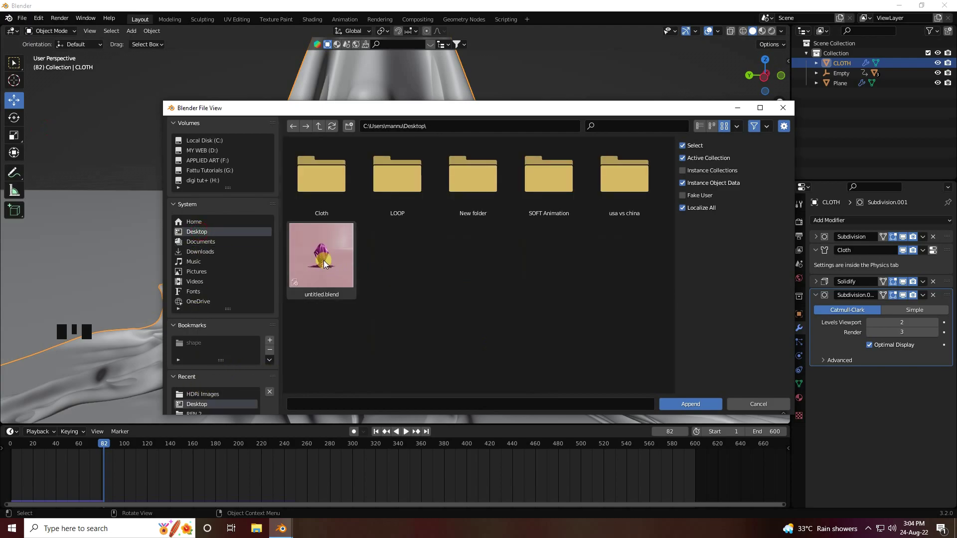
{"action": "left_click", "coordinate": [322, 200]}
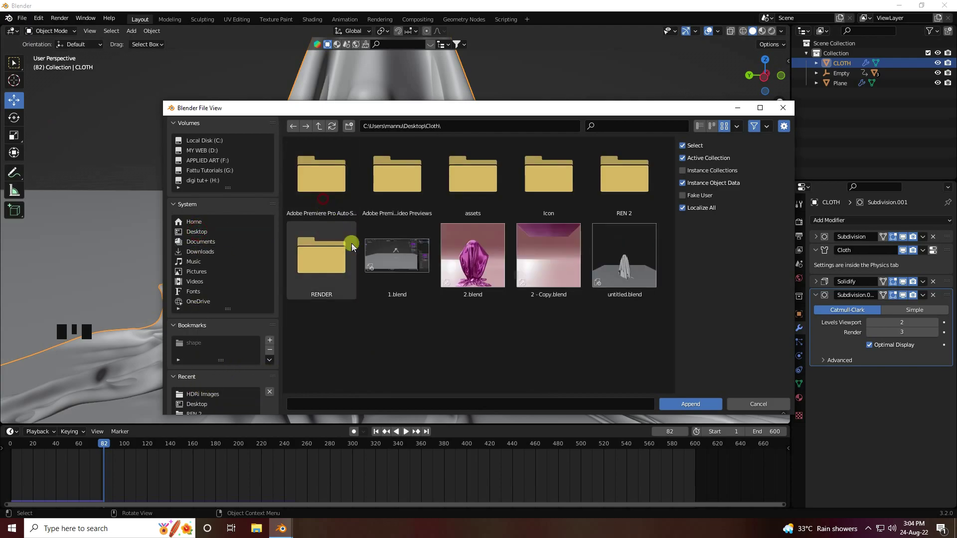
{"action": "left_click", "coordinate": [474, 261]}
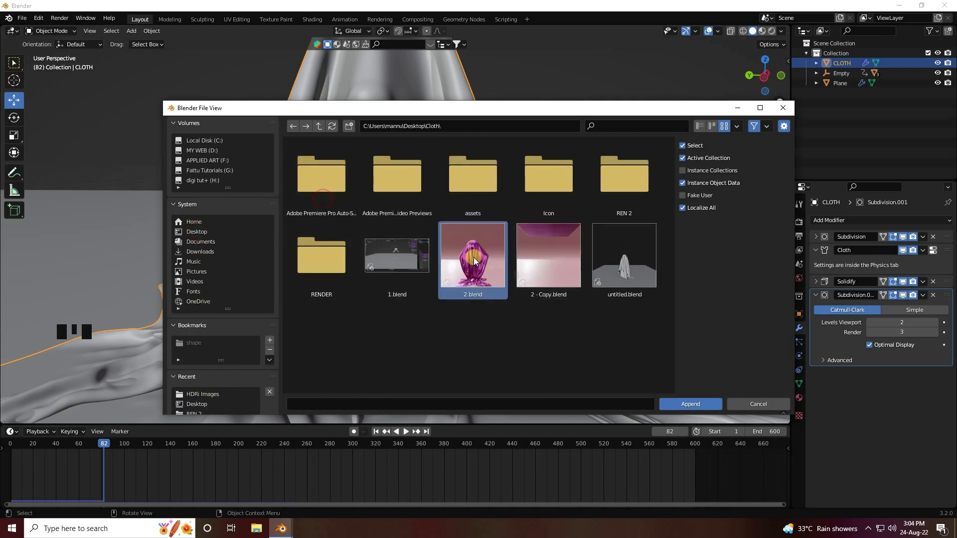
{"action": "left_click", "coordinate": [688, 403]}
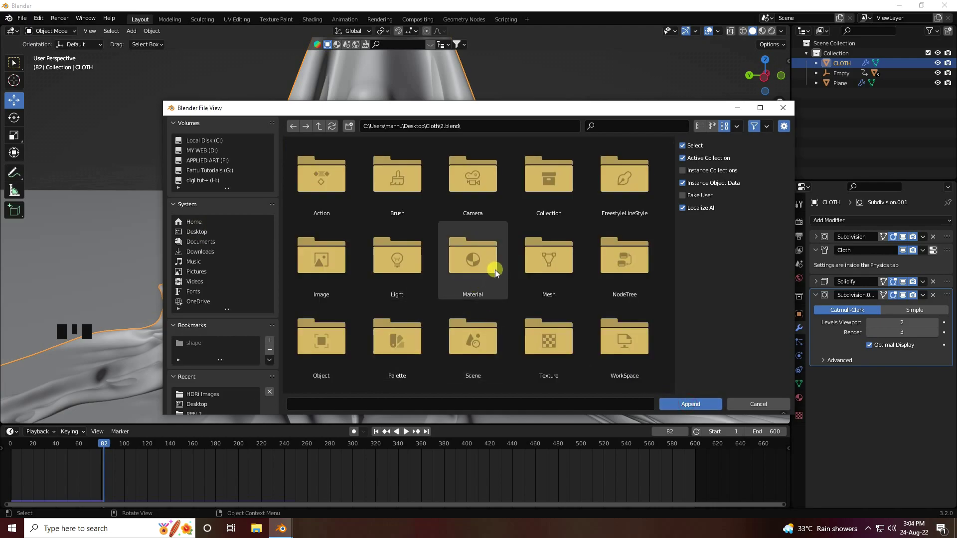
{"action": "left_click", "coordinate": [459, 263]}
{"action": "double_click", "coordinate": [473, 259]}
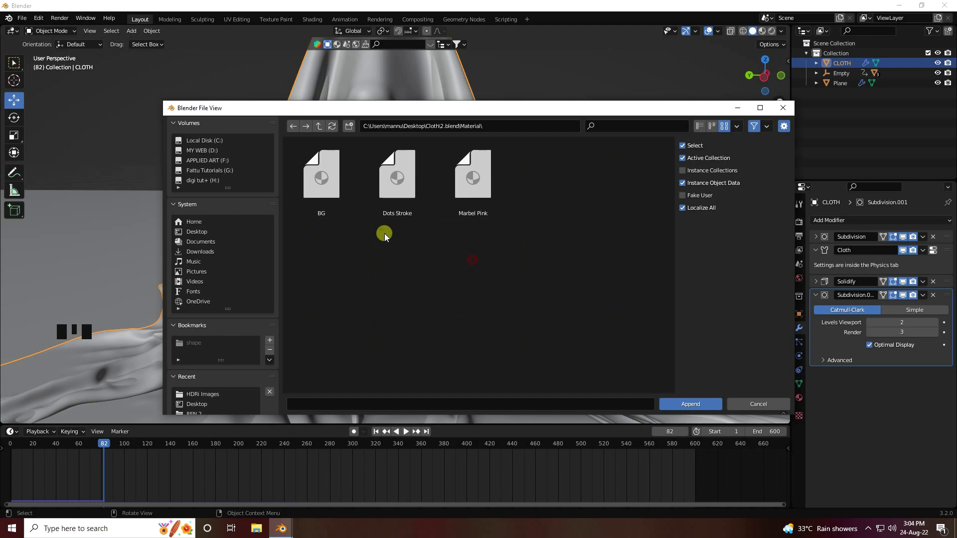
{"action": "left_click", "coordinate": [464, 188]}
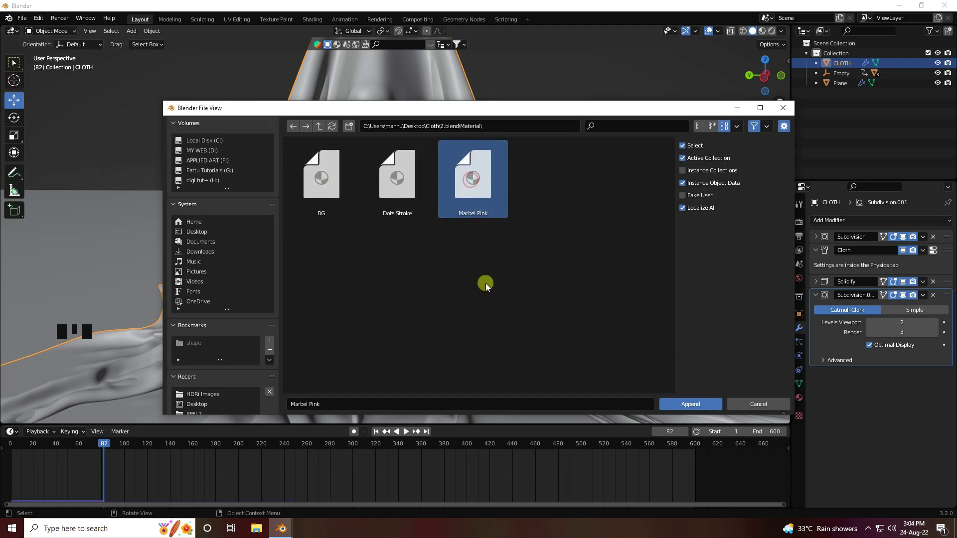
{"action": "left_click", "coordinate": [675, 404]}
{"action": "left_click", "coordinate": [508, 314]}
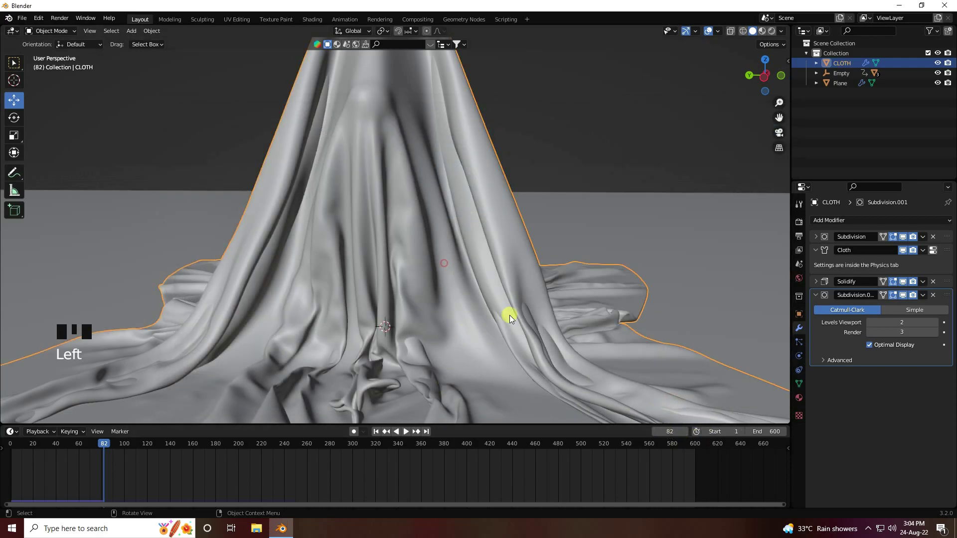
Step: Assign the Marbel Pink material to CLOTH
{"action": "left_click", "coordinate": [798, 399]}
{"action": "left_click", "coordinate": [816, 263]}
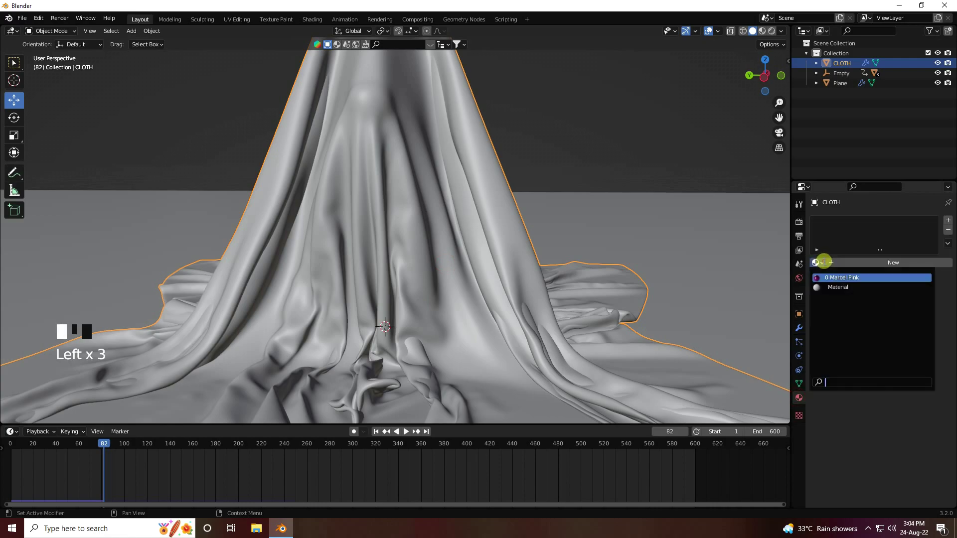
{"action": "left_click", "coordinate": [830, 277]}
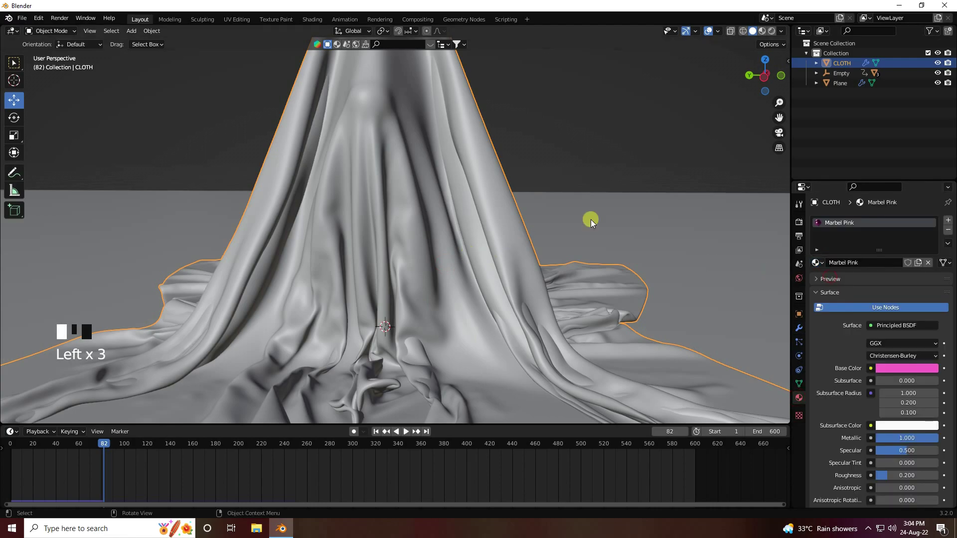
Step: Switch to Material Preview shading and zoom out to view the metallic pink cloth
{"action": "left_click", "coordinate": [761, 31]}
{"action": "scroll", "coordinate": [384, 276], "scroll_direction": "up", "scroll_amount": 3}
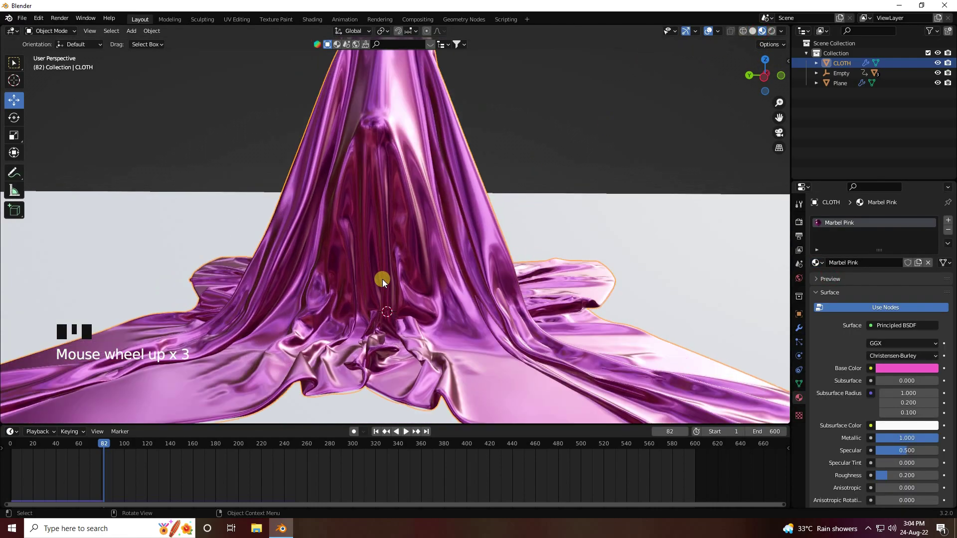
{"action": "mouse_move", "coordinate": [382, 278]}
{"action": "middle_mouse_down", "text": "shift"}
{"action": "mouse_move", "coordinate": [526, 279]}
{"action": "mouse_move", "coordinate": [388, 272]}
{"action": "mouse_move", "coordinate": [278, 282]}
{"action": "mouse_move", "coordinate": [382, 281]}
{"action": "middle_mouse_up", "text": "shift"}
{"action": "scroll", "coordinate": [385, 274], "scroll_direction": "up", "scroll_amount": 2}
{"action": "scroll", "coordinate": [393, 274], "scroll_direction": "down", "scroll_amount": 2}
{"action": "scroll", "coordinate": [399, 279], "scroll_direction": "down", "scroll_amount": 5}
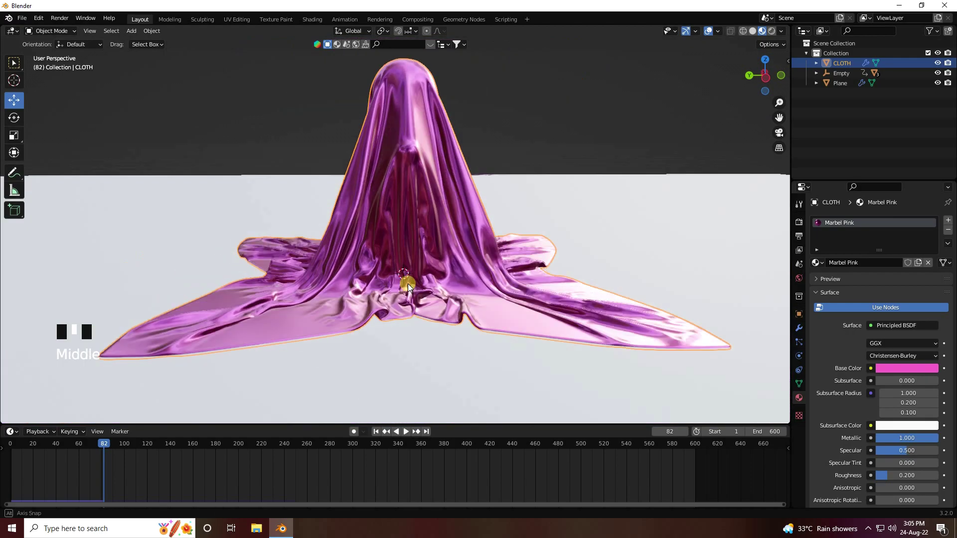
{"action": "middle_click_drag", "start_coordinate": [413, 241], "coordinate": [408, 265]}
{"action": "scroll", "coordinate": [382, 257], "scroll_direction": "down", "scroll_amount": 3}
{"action": "scroll", "coordinate": [388, 267], "scroll_direction": "down", "scroll_amount": 4}
{"action": "scroll", "coordinate": [454, 235], "scroll_direction": "up", "scroll_amount": 3}
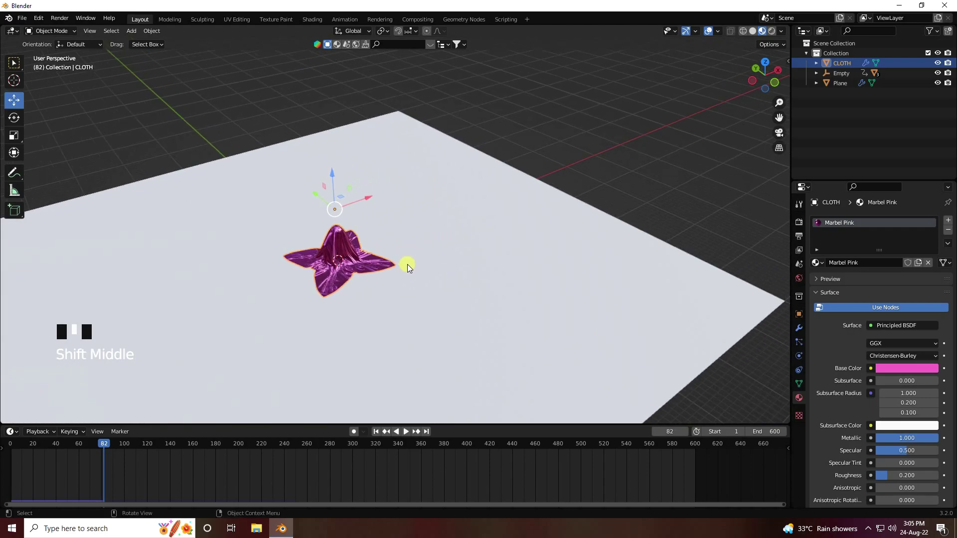
Step: In Edit Mode, extrude the plane's far edge upward on Z into a tall wall
{"action": "left_click", "coordinate": [426, 184]}
{"action": "left_click", "coordinate": [49, 31]}
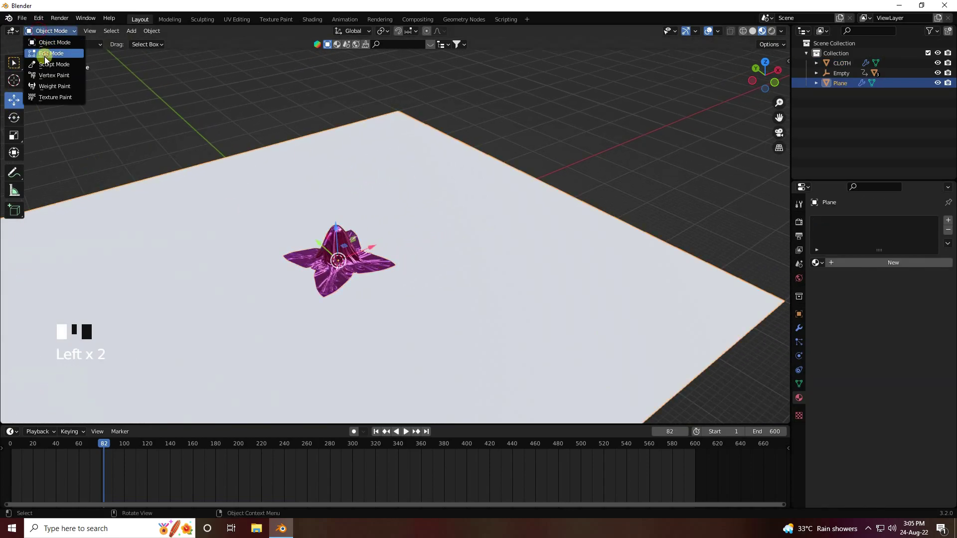
{"action": "left_click", "coordinate": [45, 54]}
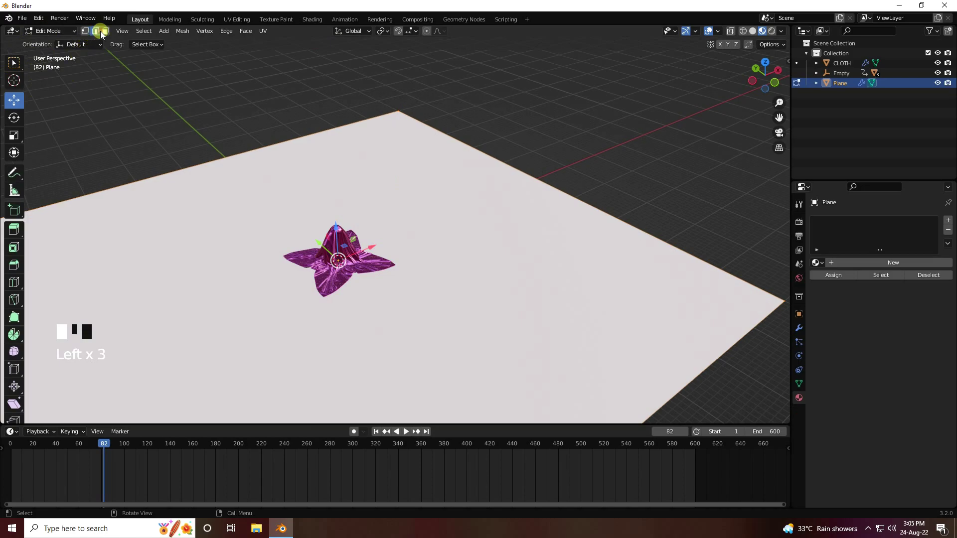
{"action": "left_click", "coordinate": [563, 195]}
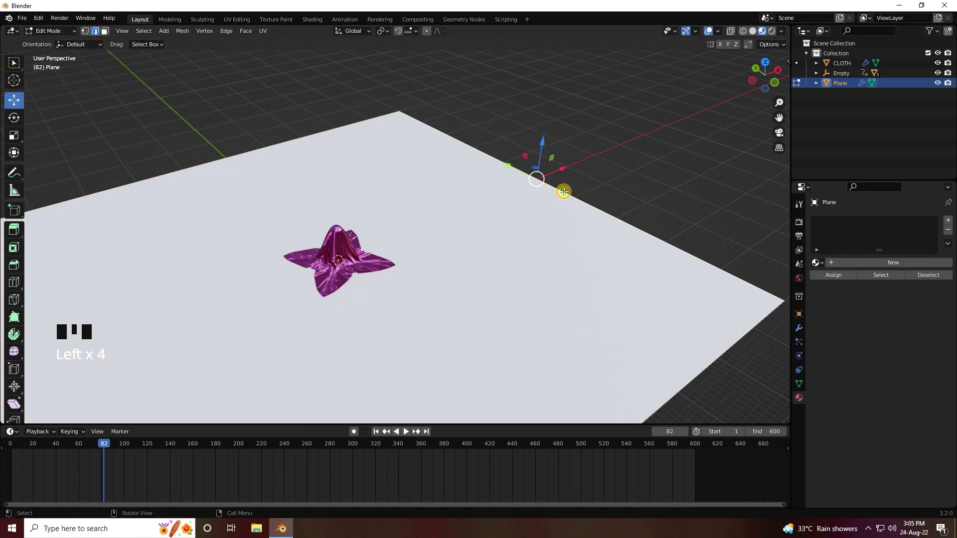
{"action": "key", "text": "e"}
{"action": "left_click", "coordinate": [563, 192]}
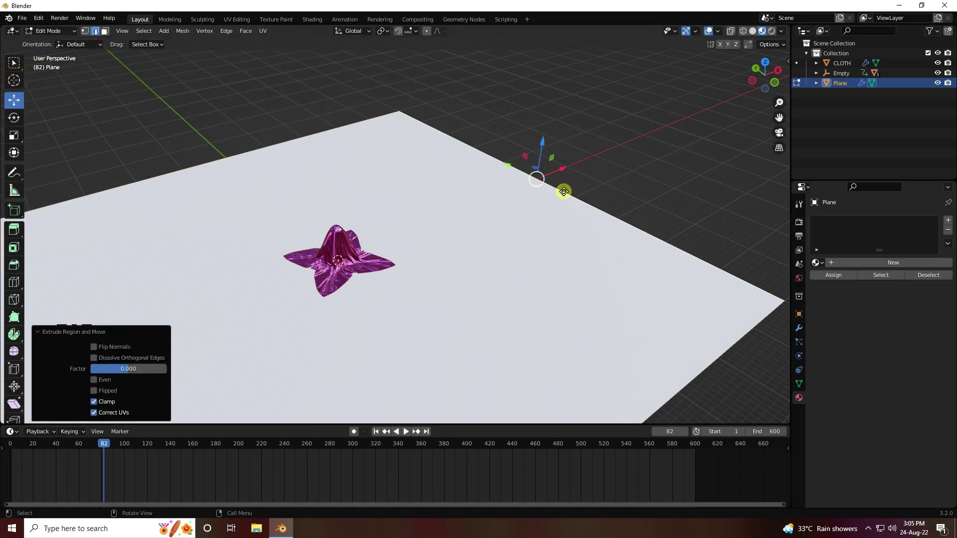
{"action": "scroll", "coordinate": [559, 176], "scroll_direction": "down", "scroll_amount": 3}
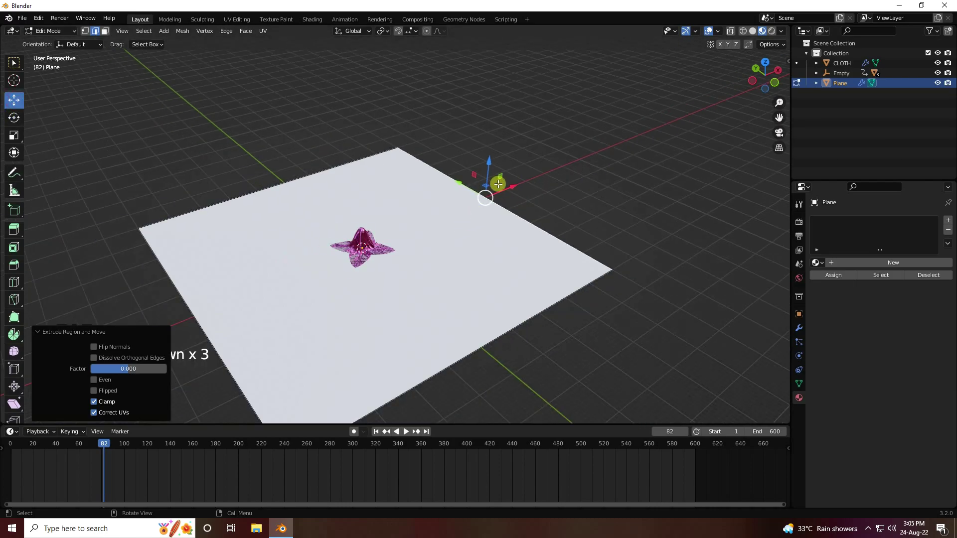
{"action": "left_click_drag", "start_coordinate": [490, 161], "coordinate": [545, 373]}
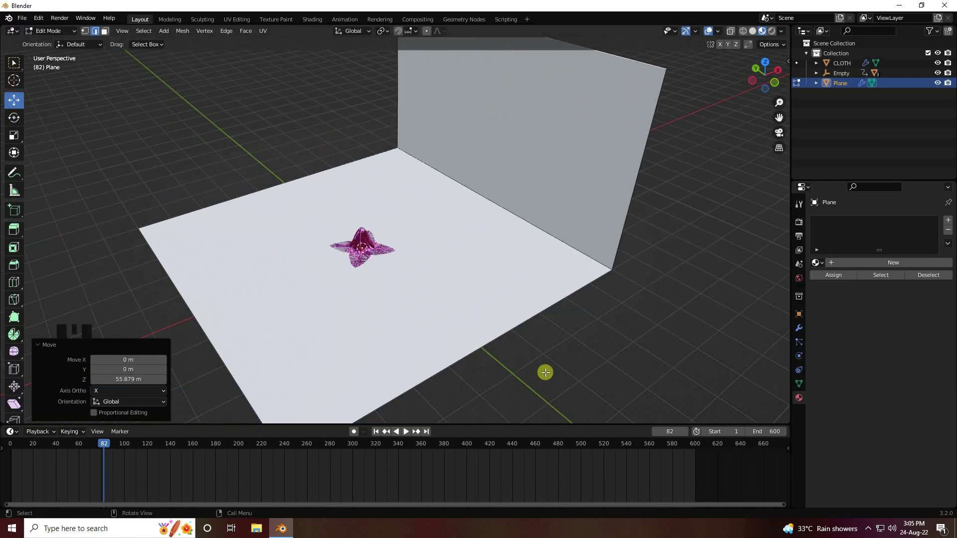
Step: Round the floor–wall corner with a Bevel modifier: amount 0.2 m, 50 segments
{"action": "left_click", "coordinate": [569, 242]}
{"action": "left_click", "coordinate": [798, 327]}
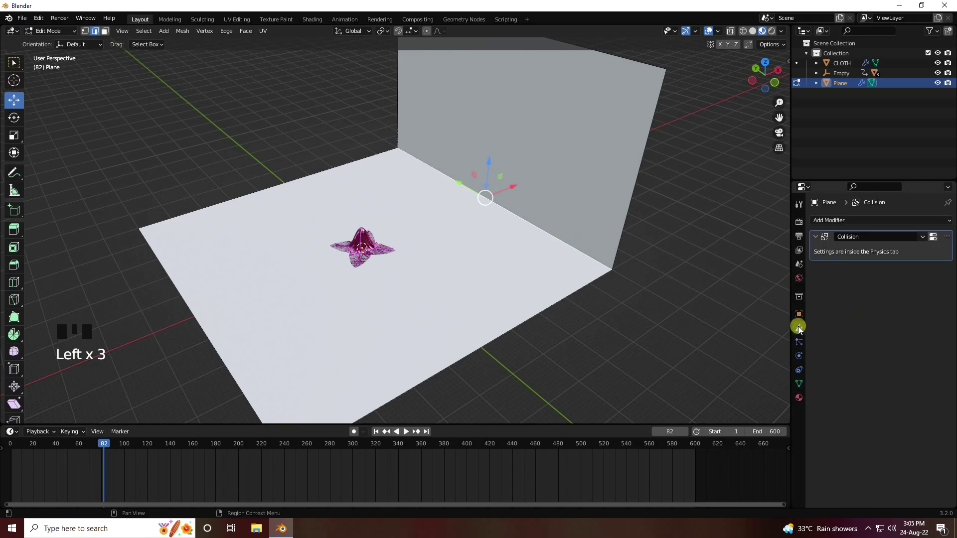
{"action": "left_click", "coordinate": [822, 219]}
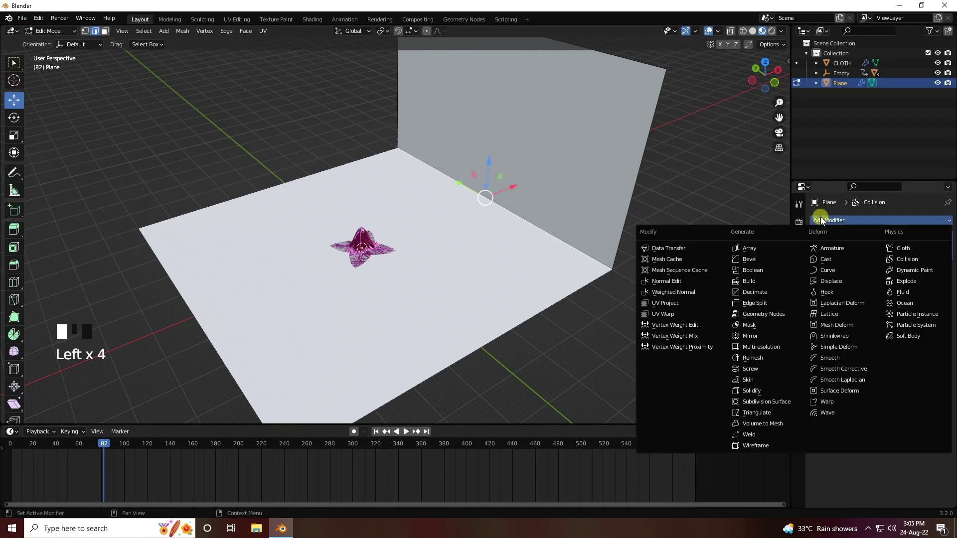
{"action": "left_click", "coordinate": [740, 251]}
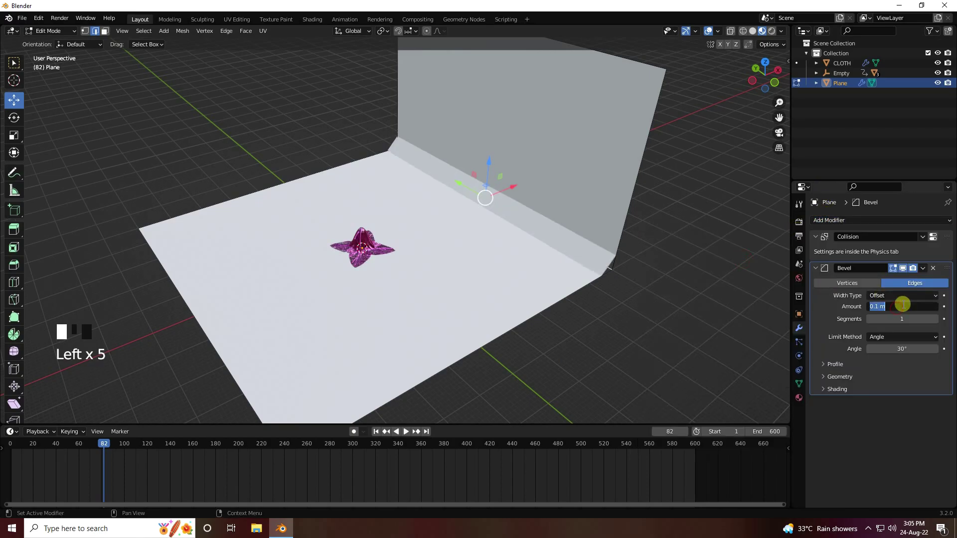
{"action": "key", "text": "Tab"}
{"action": "type", "text": "50"}
{"action": "key", "text": "Return"}
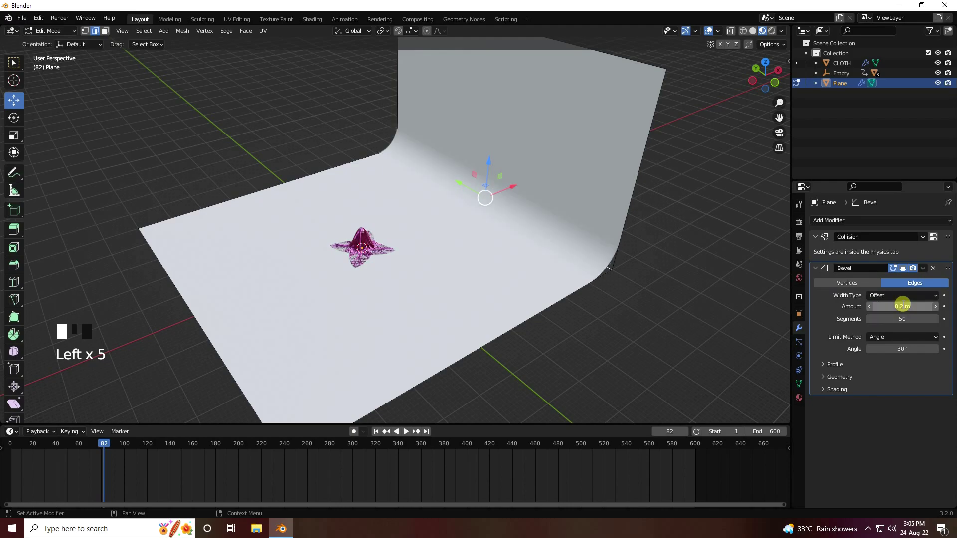
{"action": "left_click", "coordinate": [50, 31]}
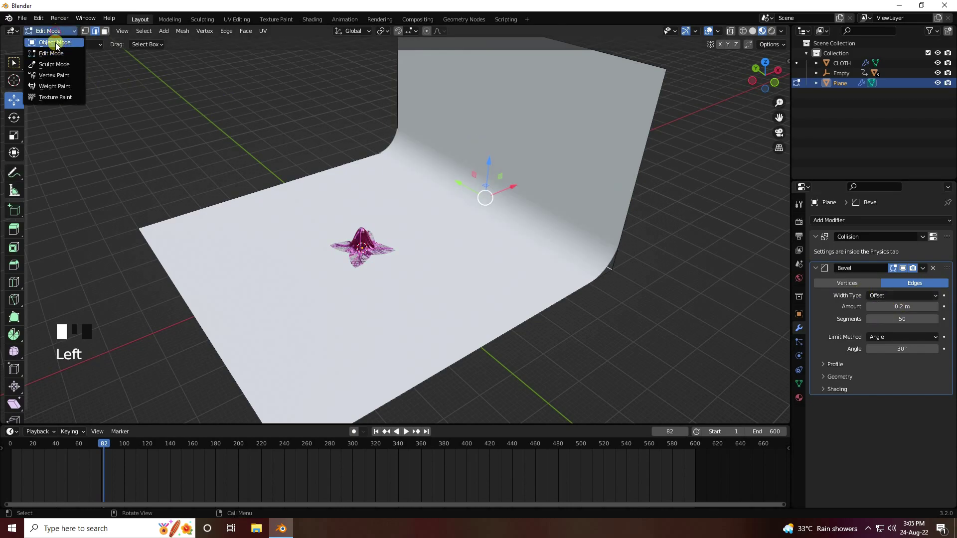
Step: Back in Object Mode, smooth-shade the backdrop plane and move it along X
{"action": "left_click", "coordinate": [55, 43]}
{"action": "left_click", "coordinate": [504, 205]}
{"action": "right_click", "coordinate": [504, 206]}
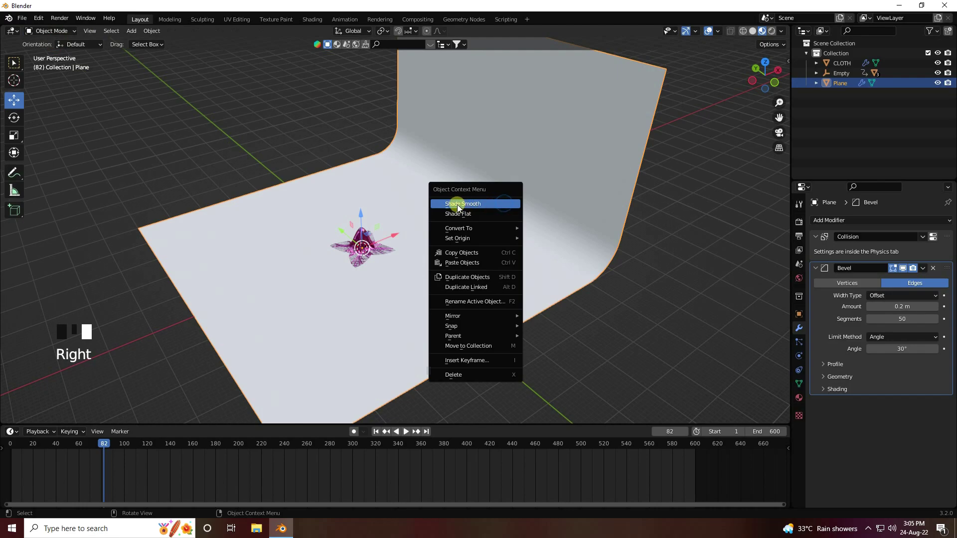
{"action": "left_click", "coordinate": [441, 205]}
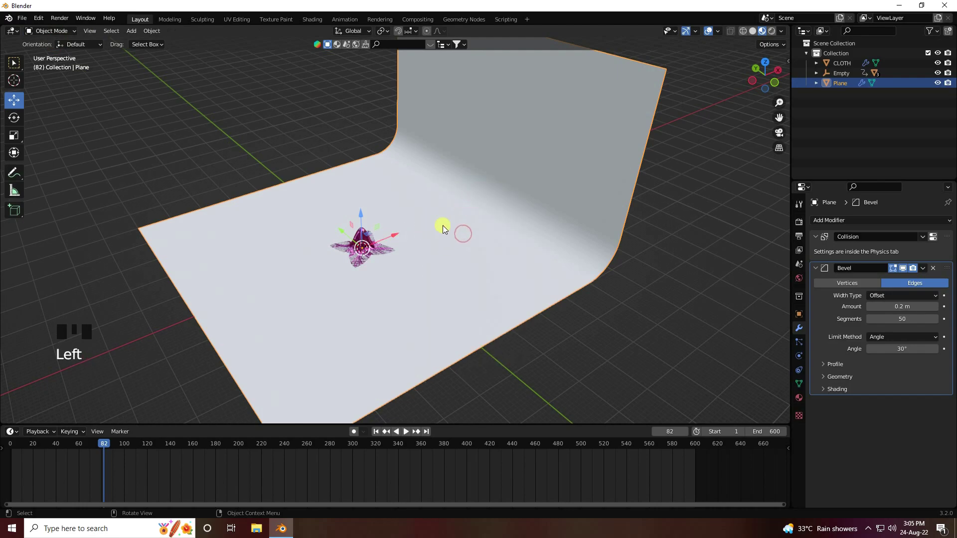
{"action": "left_click_drag", "start_coordinate": [399, 235], "coordinate": [319, 265]}
{"action": "scroll", "coordinate": [288, 274], "scroll_direction": "up", "scroll_amount": 3}
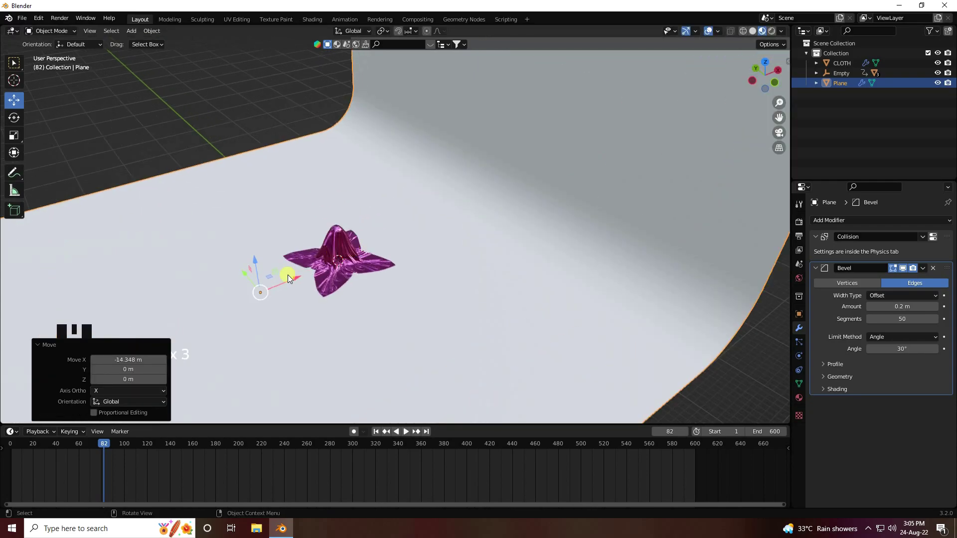
{"action": "left_click", "coordinate": [205, 223]}
Step: Append the BG material from 2.blend and assign it to the backdrop
{"action": "left_click", "coordinate": [22, 18]}
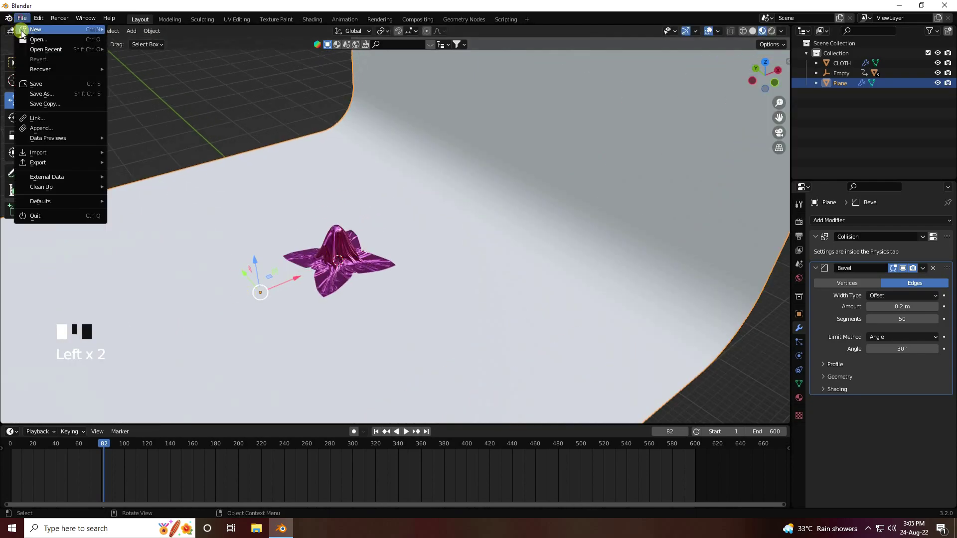
{"action": "left_click", "coordinate": [41, 130]}
{"action": "left_click", "coordinate": [305, 212]}
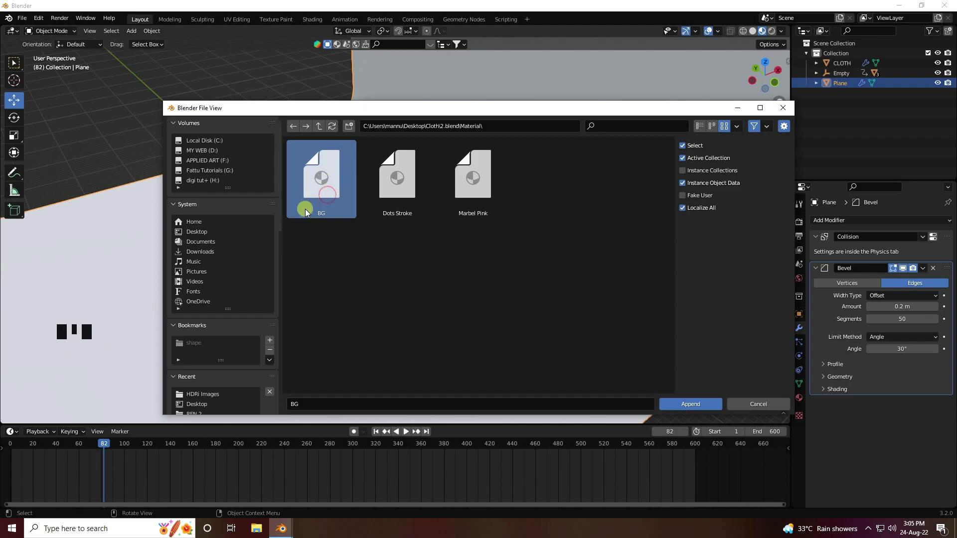
{"action": "left_click", "coordinate": [679, 401]}
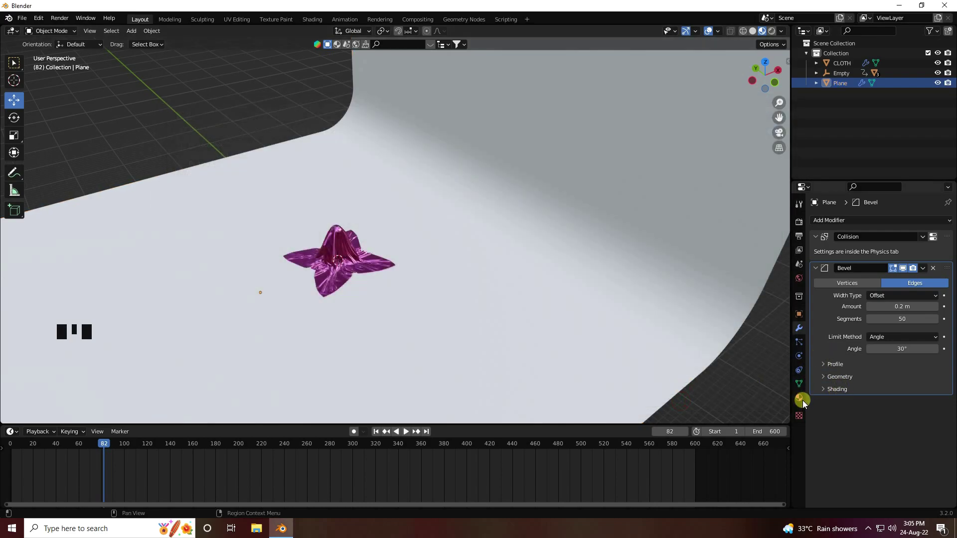
{"action": "left_click", "coordinate": [800, 399]}
{"action": "left_click", "coordinate": [825, 264]}
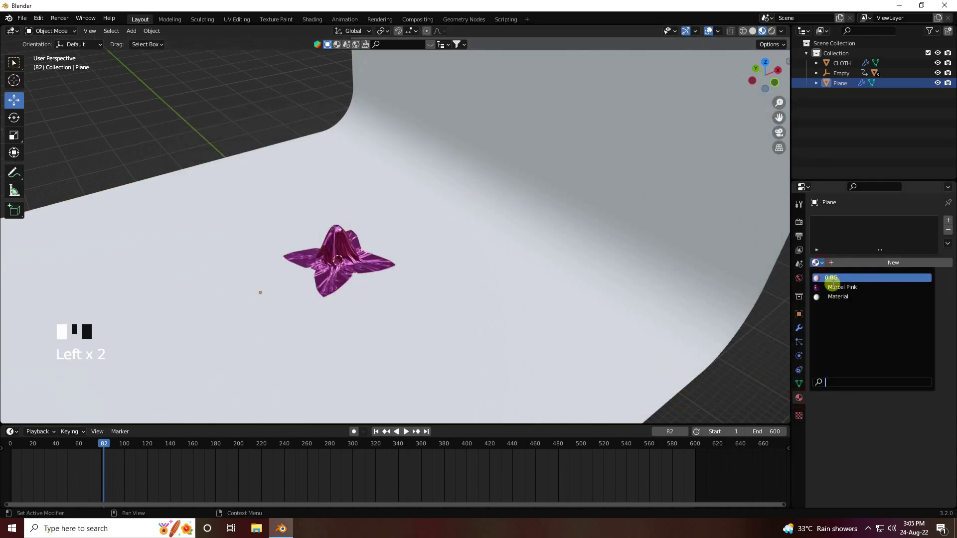
{"action": "left_click", "coordinate": [831, 278]}
{"action": "middle_click_drag", "start_coordinate": [391, 247], "coordinate": [464, 204]}
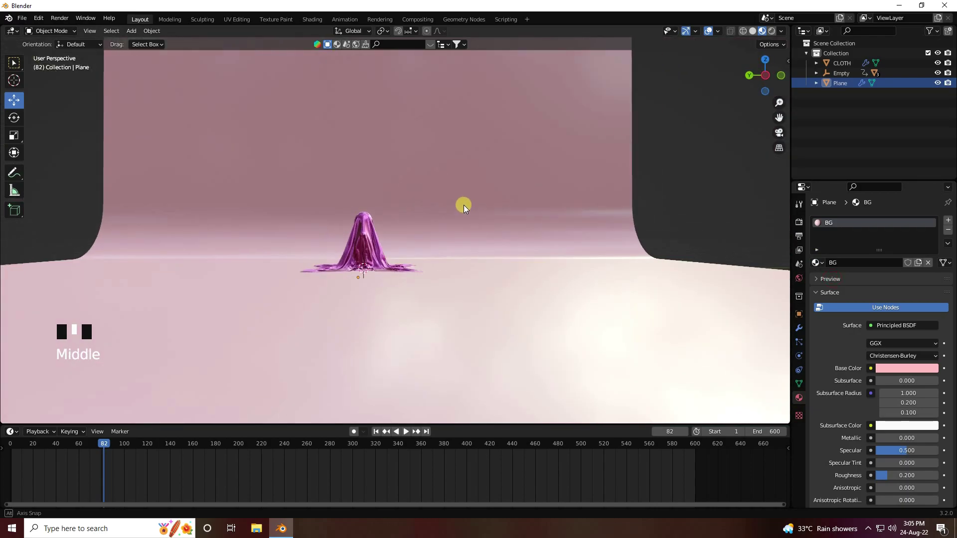
{"action": "scroll", "coordinate": [363, 251], "scroll_direction": "up", "scroll_amount": 2}
{"action": "scroll", "coordinate": [363, 252], "scroll_direction": "up", "scroll_amount": 3}
{"action": "middle_click_drag", "start_coordinate": [363, 252], "coordinate": [438, 242], "text": "shift"}
{"action": "scroll", "coordinate": [415, 231], "scroll_direction": "up", "scroll_amount": 1}
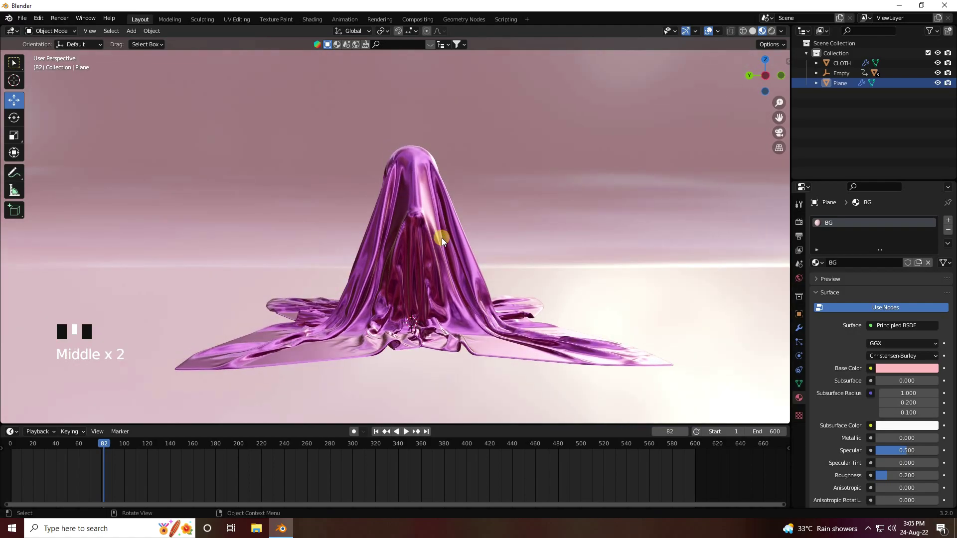
Step: Add a camera and move it to X -26.409 m, Z 4.7126 m
{"action": "left_click", "coordinate": [131, 31]}
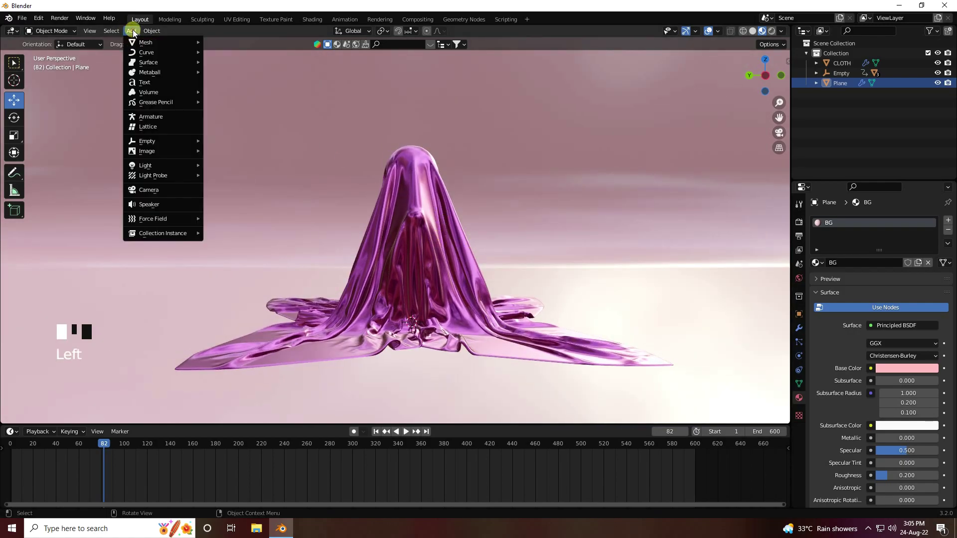
{"action": "left_click", "coordinate": [160, 190]}
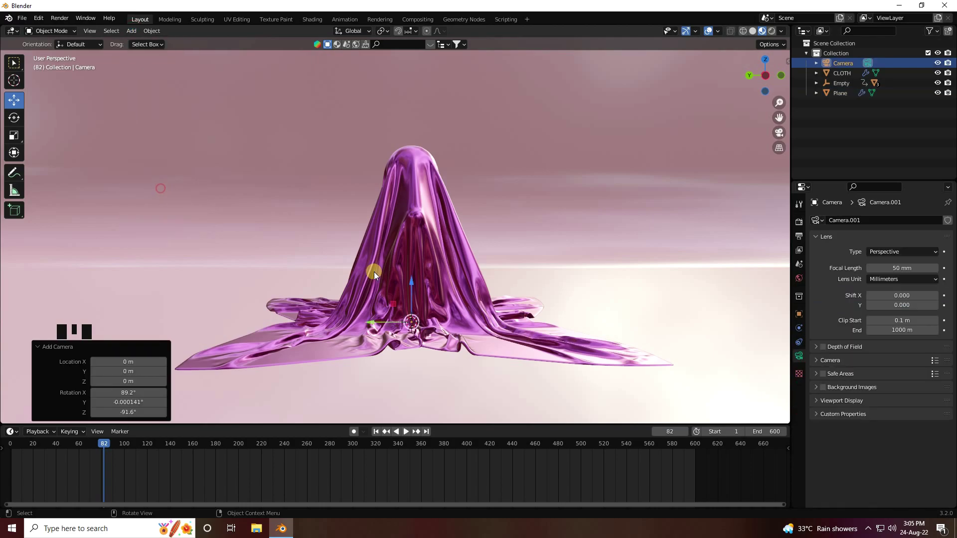
{"action": "scroll", "coordinate": [374, 272], "scroll_direction": "down", "scroll_amount": 4}
{"action": "middle_click_drag", "start_coordinate": [513, 303], "coordinate": [373, 322]}
{"action": "scroll", "coordinate": [383, 304], "scroll_direction": "down", "scroll_amount": 2}
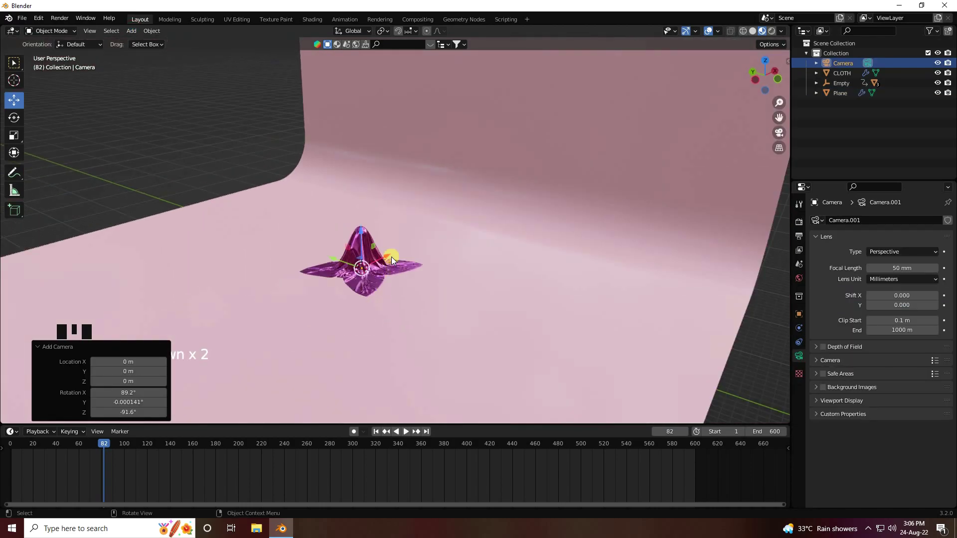
{"action": "left_click_drag", "start_coordinate": [391, 256], "coordinate": [213, 268]}
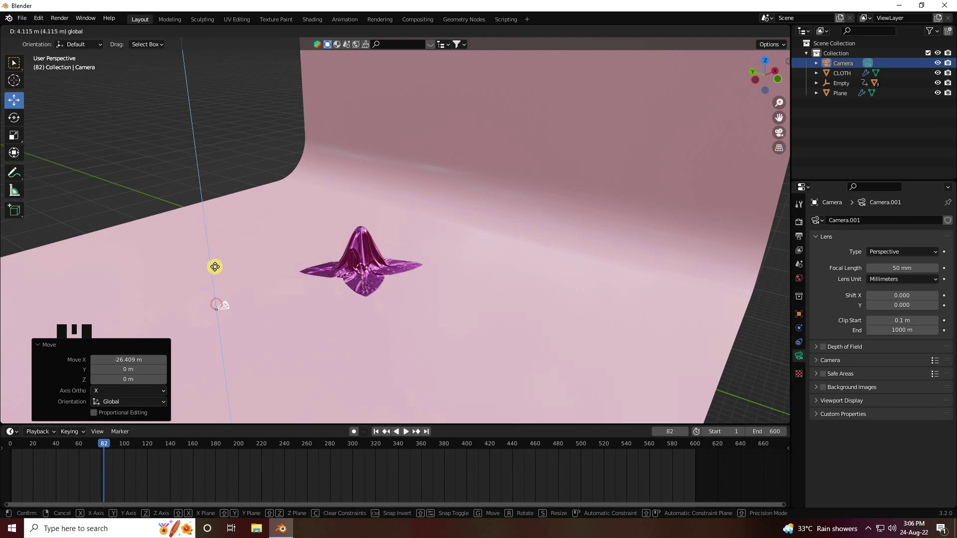
Step: Set the camera's rotation to X 90°, Y 0°, Z -90°, then deselect it
{"action": "left_click", "coordinate": [799, 315]}
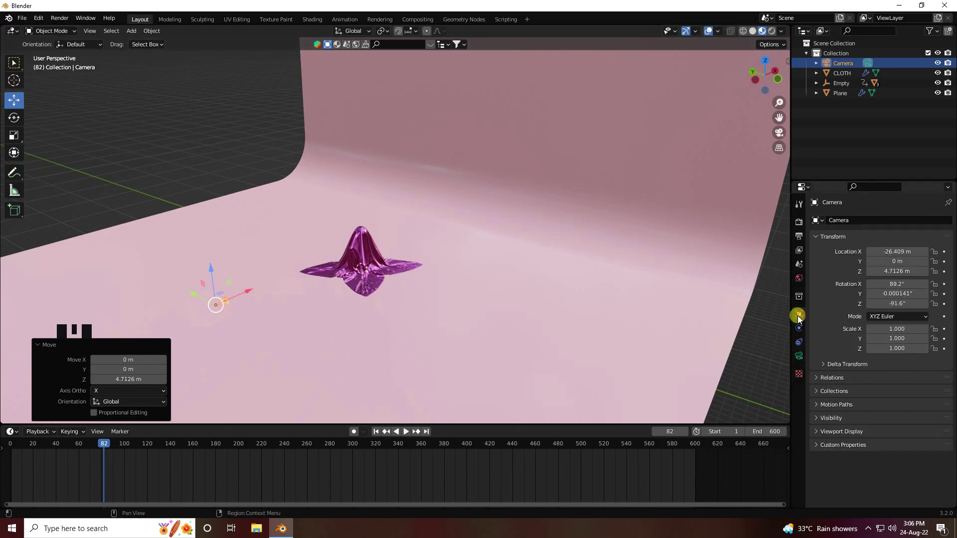
{"action": "double_click", "coordinate": [903, 283]}
{"action": "type", "text": "90"}
{"action": "key", "text": "Tab"}
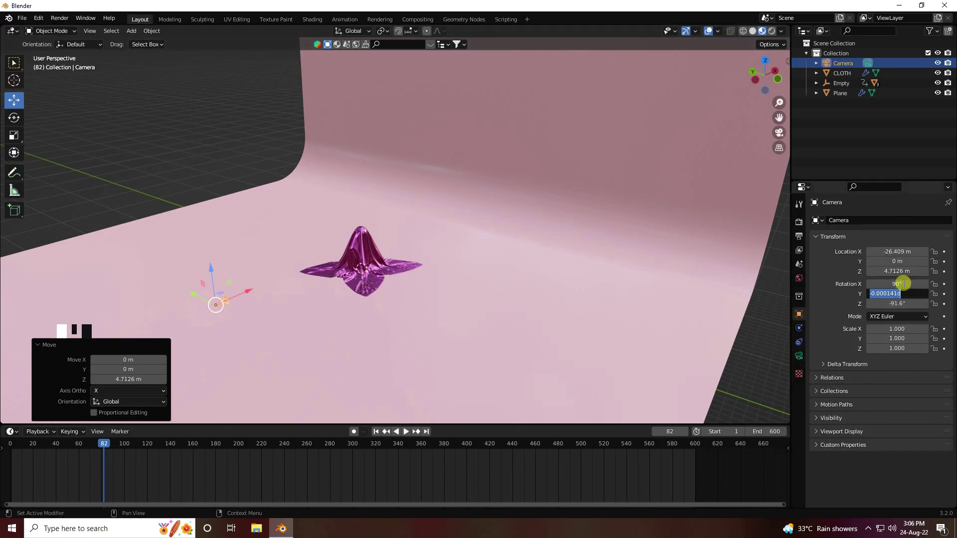
{"action": "type", "text": "0"}
{"action": "key", "text": "Tab"}
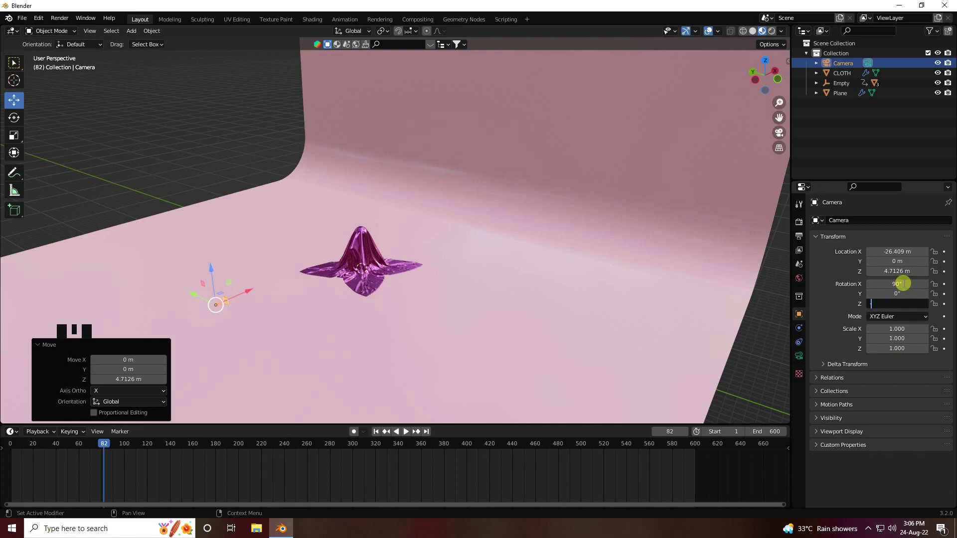
{"action": "key", "text": "Return"}
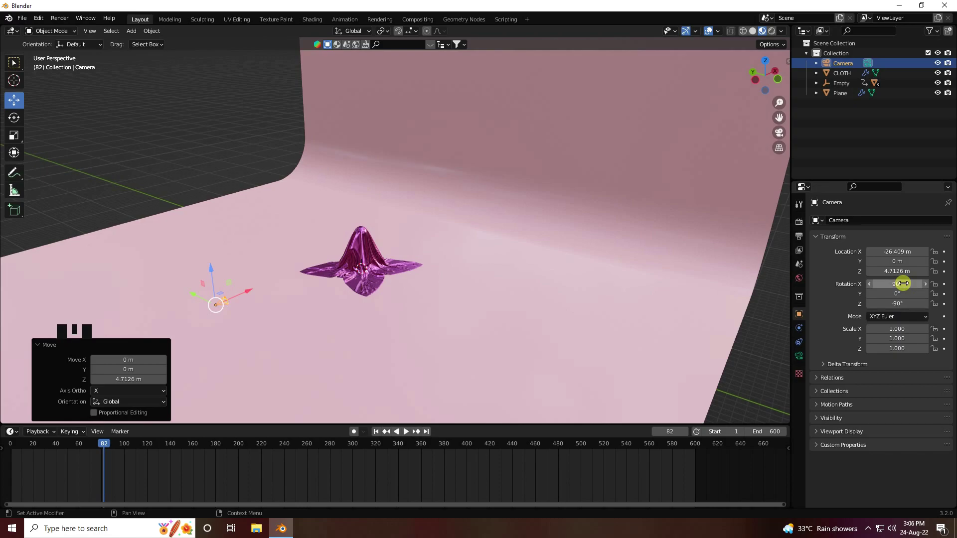
{"action": "left_click", "coordinate": [762, 355]}
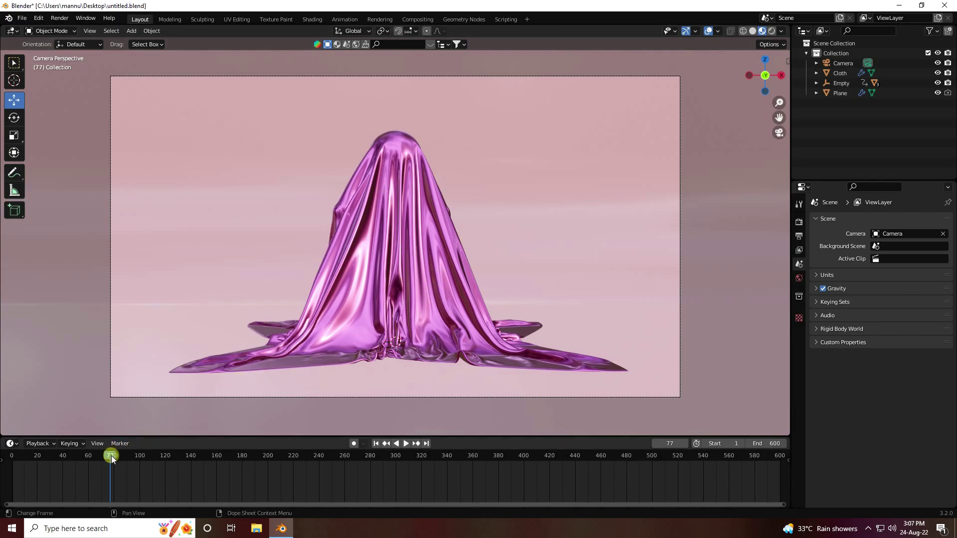
Step: Replay the cloth simulation from frame 1 and pause it at frame 79
{"action": "key", "text": "space"}
{"action": "left_click_drag", "start_coordinate": [111, 456], "coordinate": [89, 455]}
{"action": "left_click", "coordinate": [407, 444]}
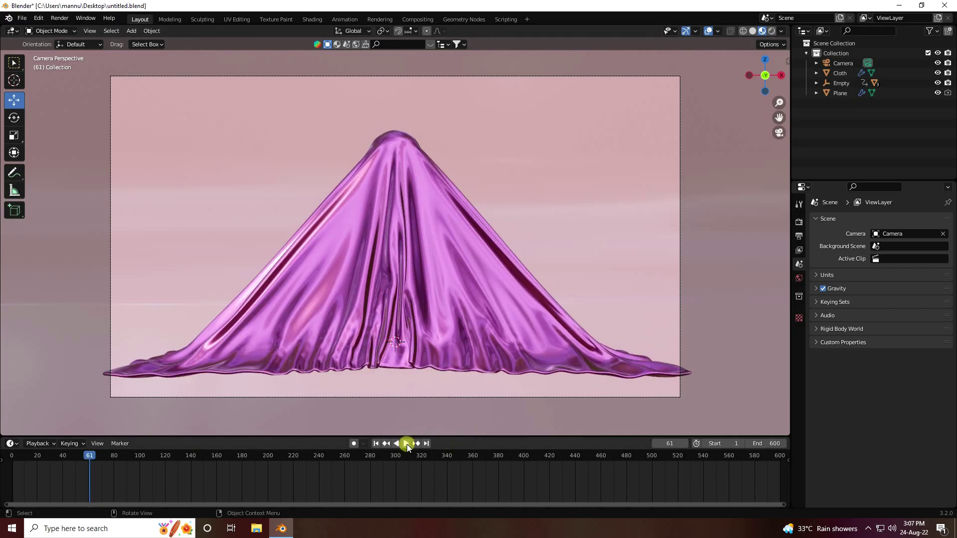
{"action": "left_click", "coordinate": [378, 444]}
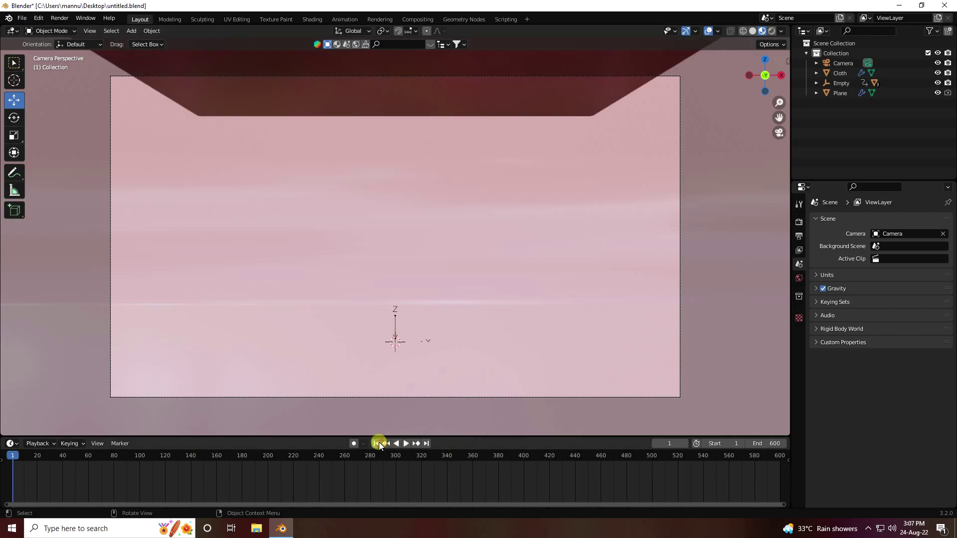
{"action": "left_click", "coordinate": [406, 444]}
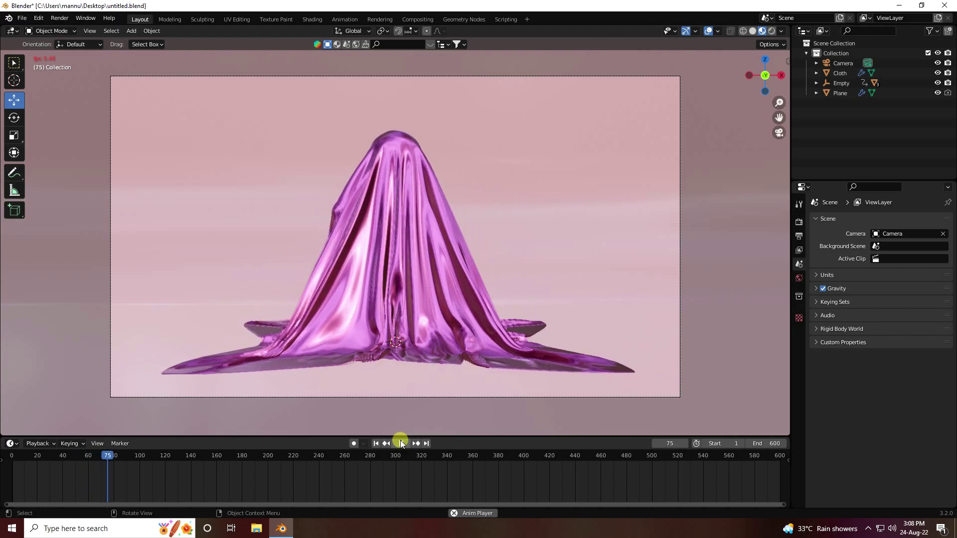
{"action": "left_click", "coordinate": [402, 443]}
Step: Check the cloth from a lower free-view angle, then return to the camera view
{"action": "key", "text": "KP_0"}
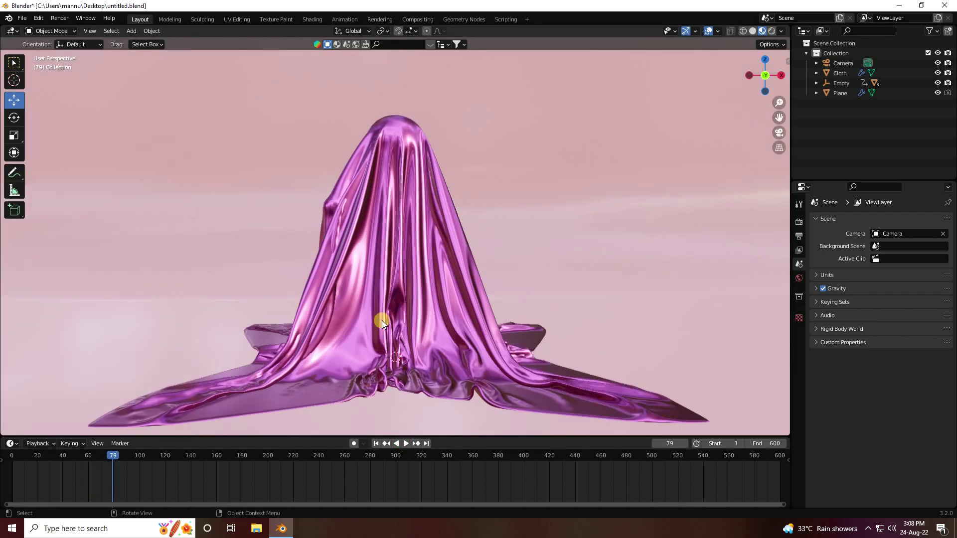
{"action": "scroll", "coordinate": [382, 321], "scroll_direction": "up", "scroll_amount": 4}
{"action": "middle_click_drag", "start_coordinate": [372, 368], "coordinate": [354, 306]}
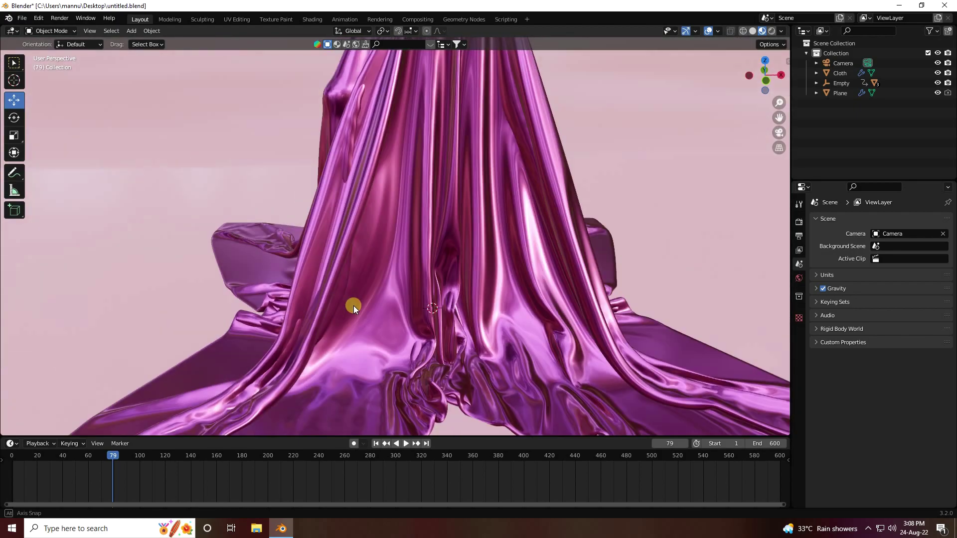
{"action": "key", "text": "KP_0"}
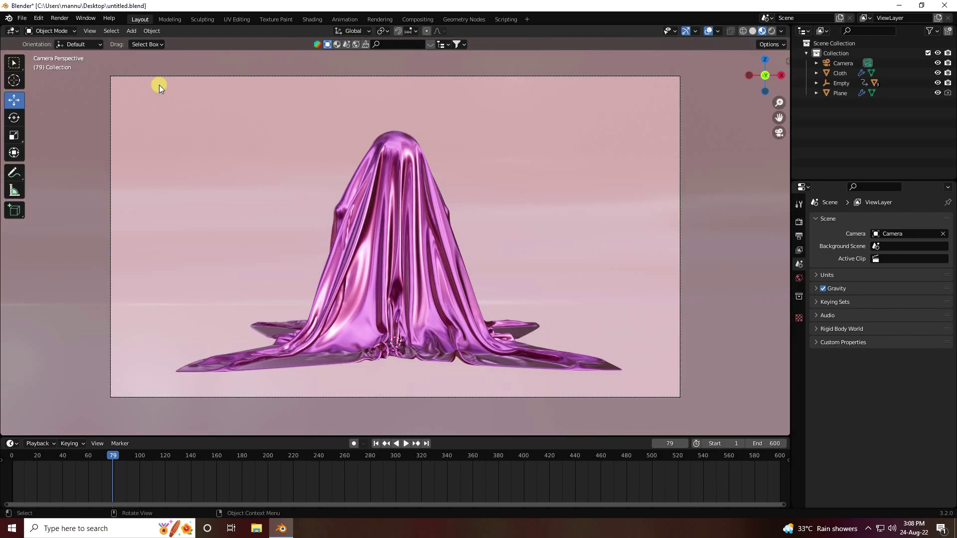
Step: Add an Area light and raise it about 15.5 m above the draped cloth
{"action": "left_click", "coordinate": [133, 32]}
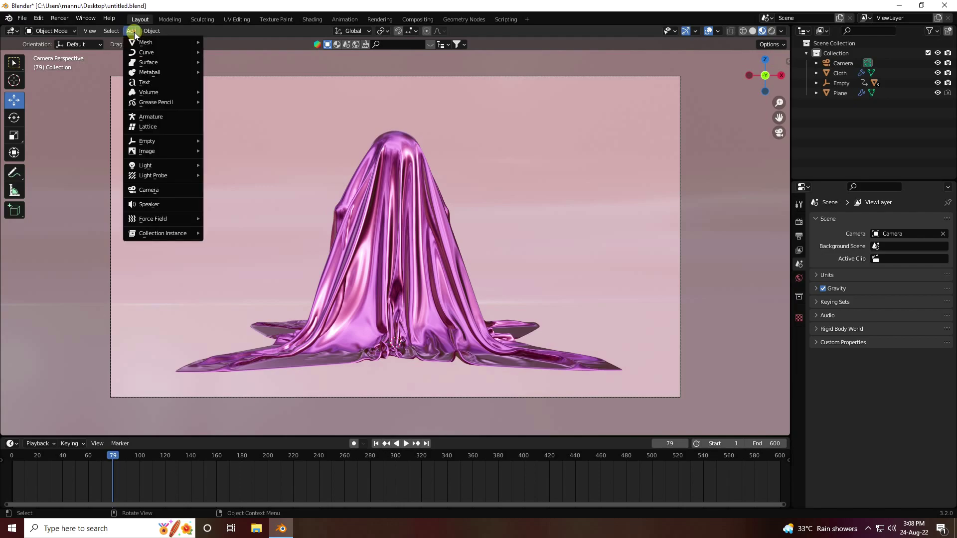
{"action": "mouse_move", "coordinate": [145, 45]}
{"action": "mouse_move", "coordinate": [151, 165]}
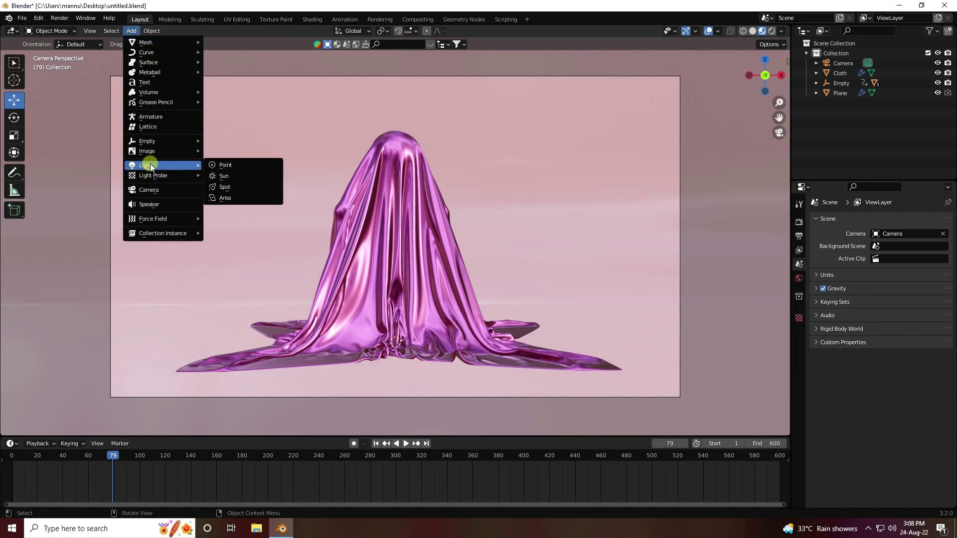
{"action": "left_click", "coordinate": [225, 198]}
{"action": "middle_click_drag", "start_coordinate": [515, 321], "coordinate": [505, 317]}
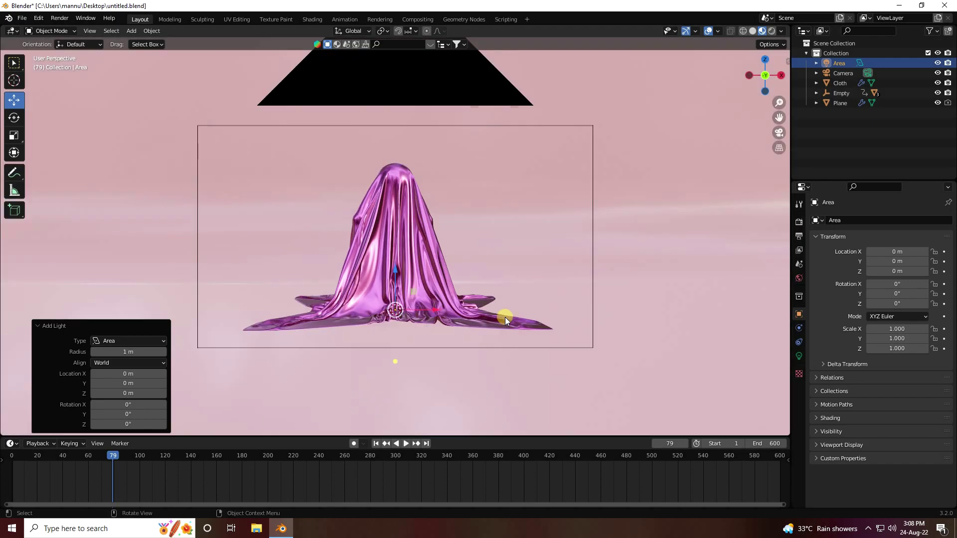
{"action": "scroll", "coordinate": [406, 304], "scroll_direction": "down", "scroll_amount": 5}
{"action": "middle_click_drag", "start_coordinate": [373, 299], "coordinate": [443, 324]}
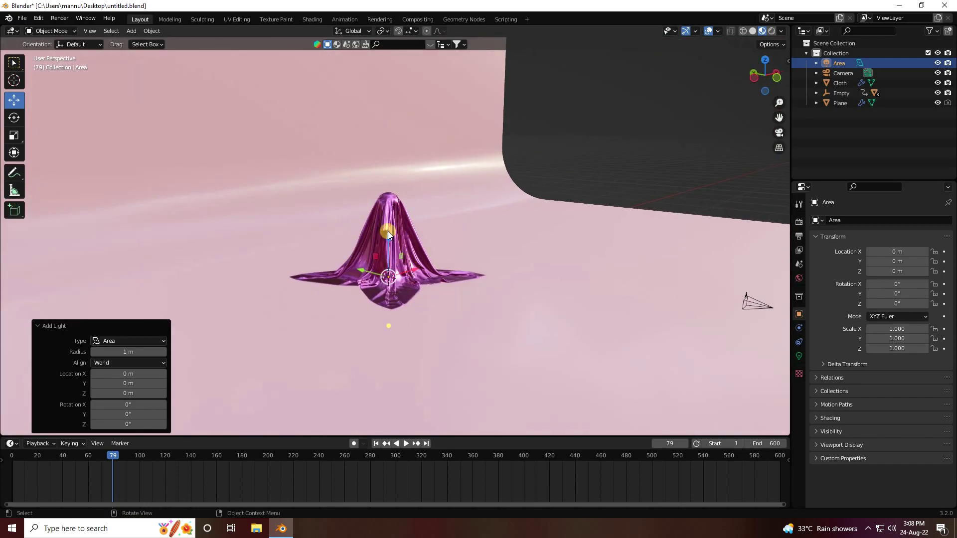
{"action": "left_click_drag", "start_coordinate": [388, 229], "coordinate": [387, 107]}
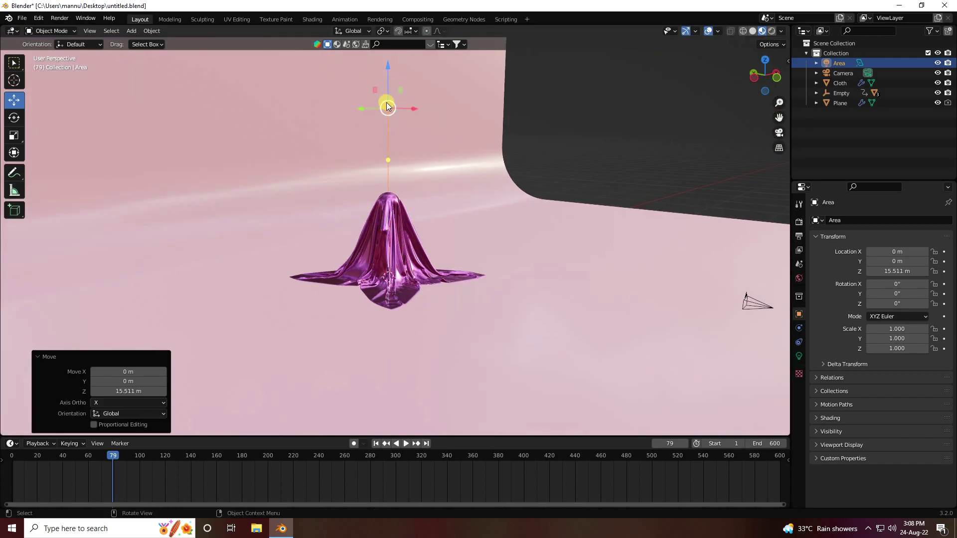
Step: Give the area light a size of 10 m and 500 W power
{"action": "left_click", "coordinate": [799, 357]}
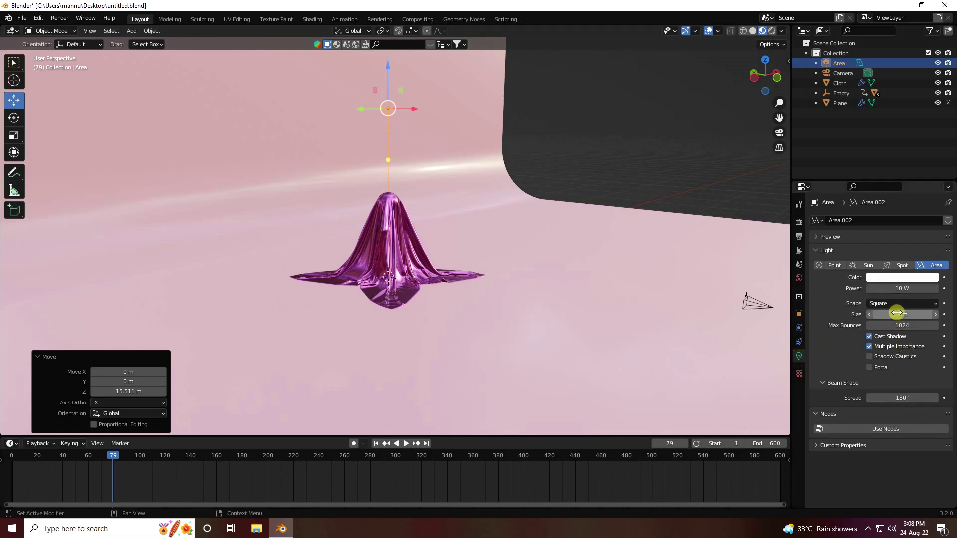
{"action": "key", "text": "Return"}
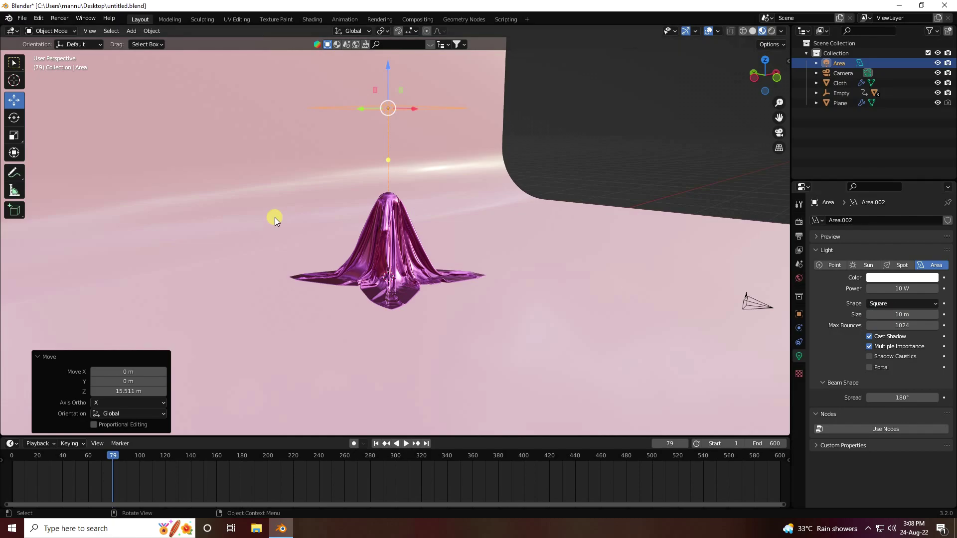
{"action": "middle_click_drag", "start_coordinate": [349, 225], "coordinate": [394, 234]}
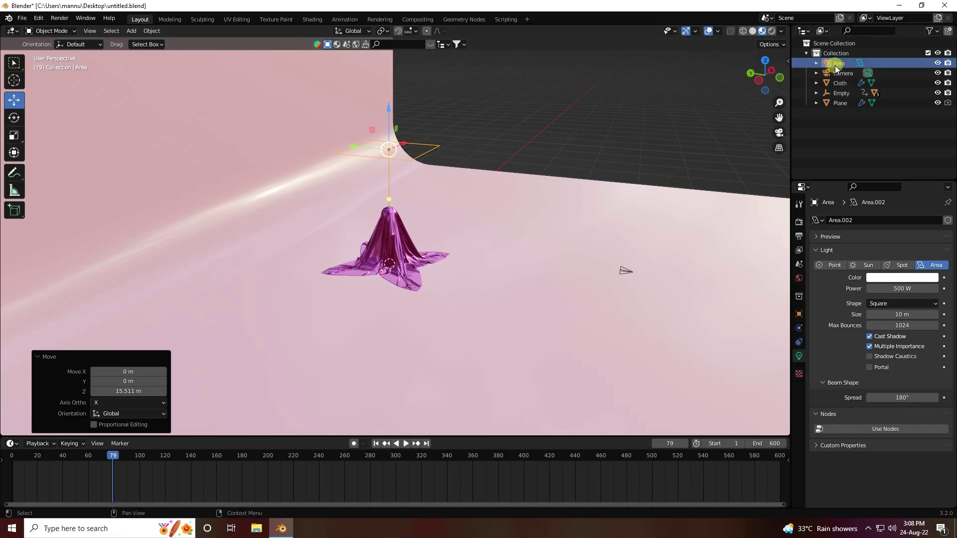
Step: Paste a copy of the area light as Area.001, moved to Y -29.212 m and lowered
{"action": "left_click", "coordinate": [387, 141]}
{"action": "key", "text": "ctrl+v"}
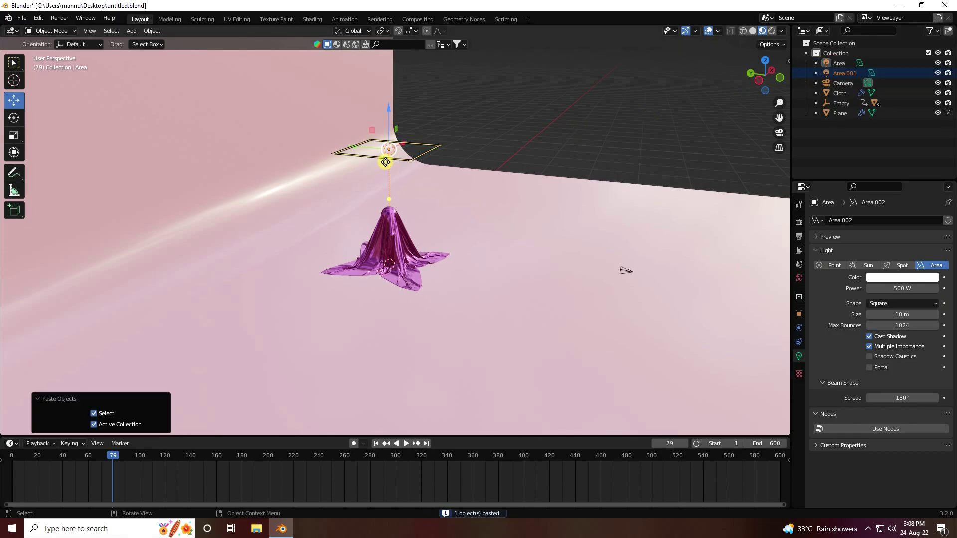
{"action": "left_click_drag", "start_coordinate": [369, 149], "coordinate": [630, 167]}
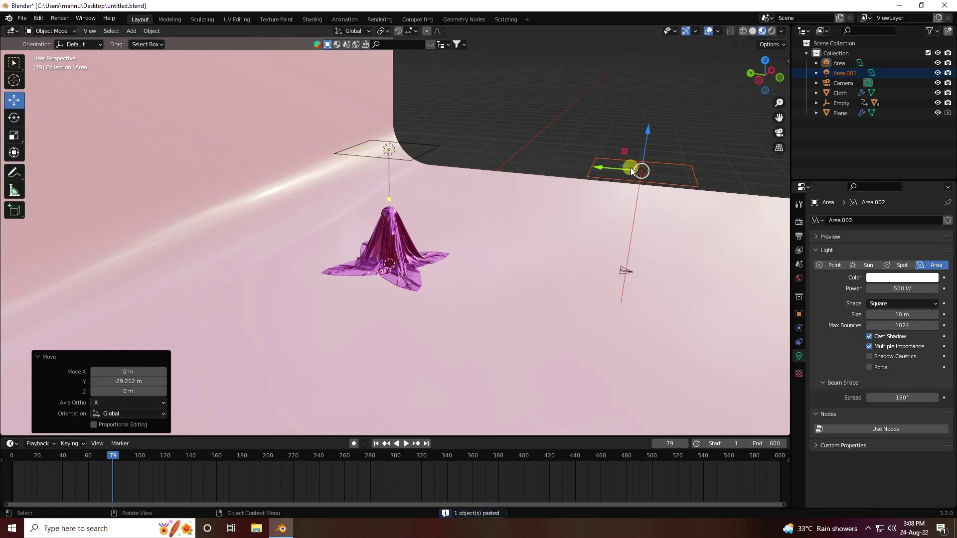
{"action": "left_click_drag", "start_coordinate": [647, 137], "coordinate": [702, 285]}
{"action": "left_click", "coordinate": [12, 118]}
Step: Tilt Area.001 90° on X toward the cloth, then look through the scene camera
{"action": "left_click", "coordinate": [702, 285]}
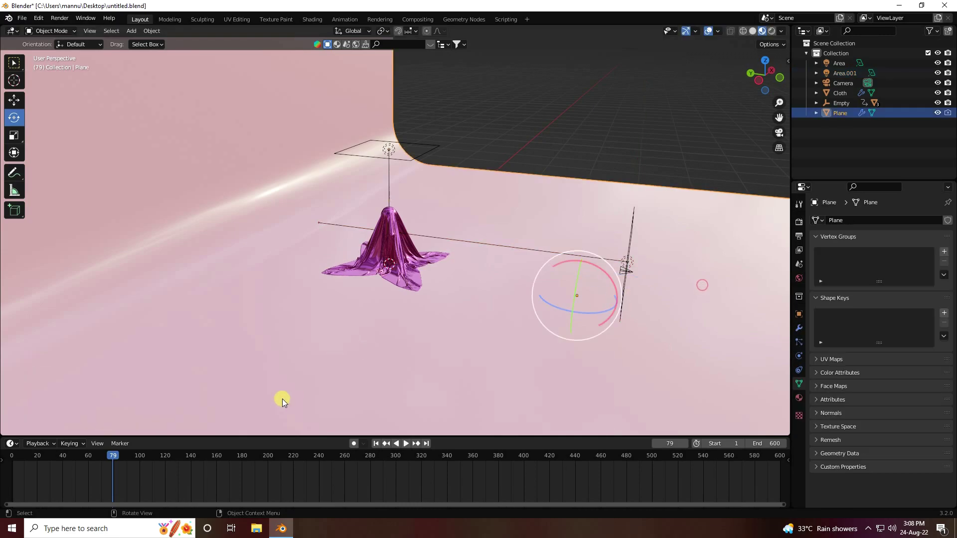
{"action": "left_click", "coordinate": [800, 314]}
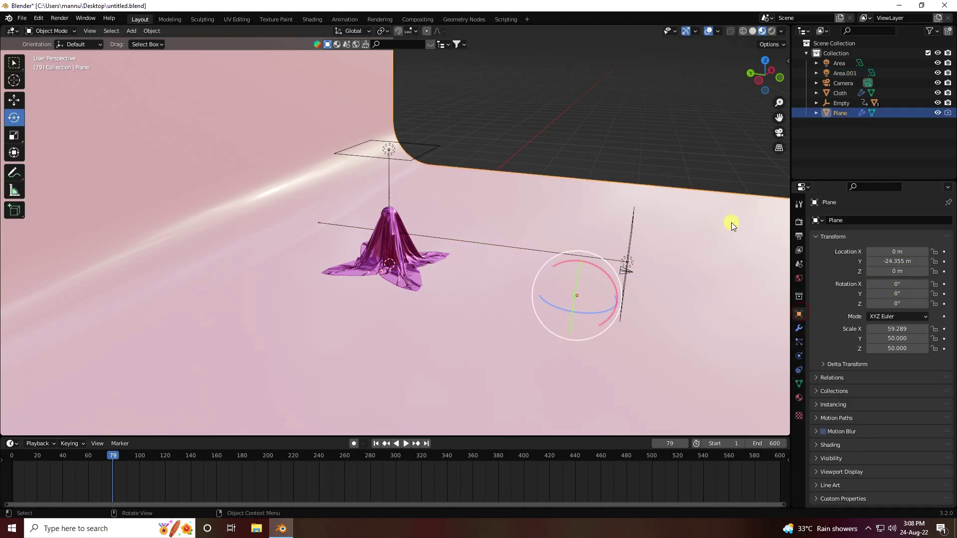
{"action": "left_click", "coordinate": [837, 73]}
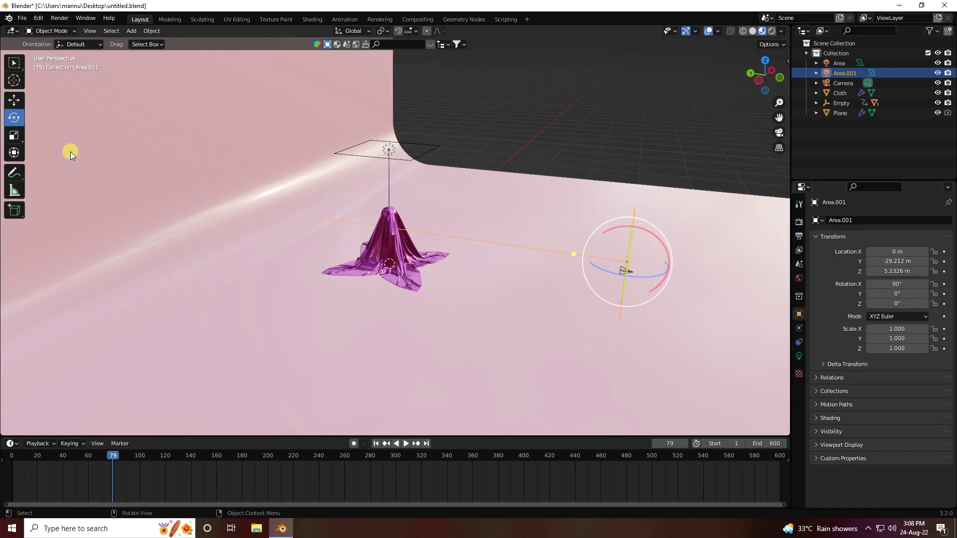
{"action": "left_click", "coordinate": [11, 99]}
{"action": "key", "text": "KP_0"}
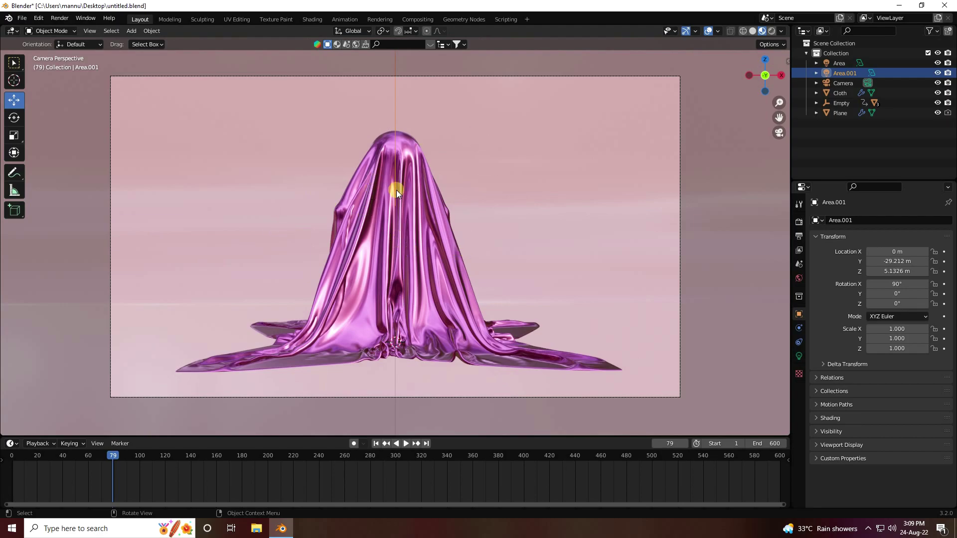
Step: Show the Cloth object's physics cache: frames 1–600, all 600 held in memory
{"action": "scroll", "coordinate": [405, 212], "scroll_direction": "up", "scroll_amount": 1}
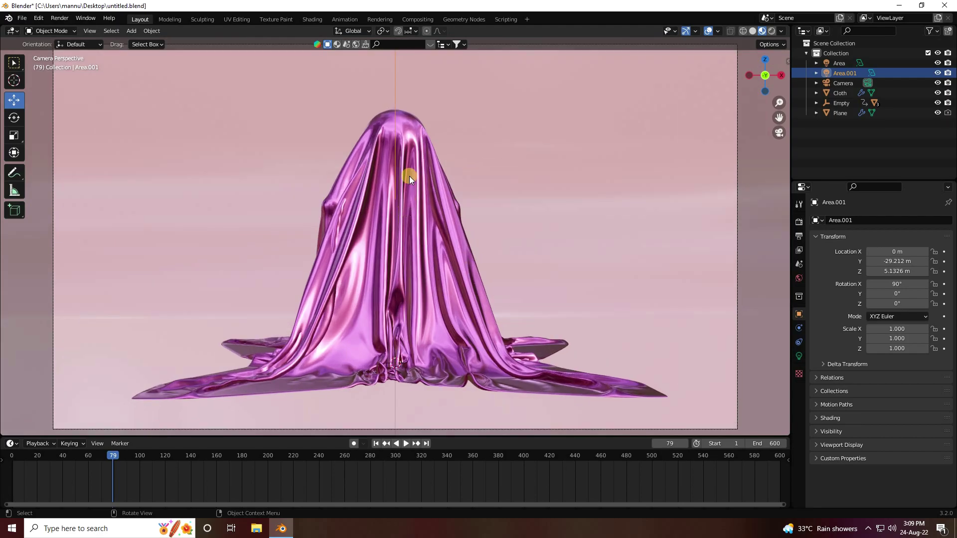
{"action": "left_click", "coordinate": [839, 94]}
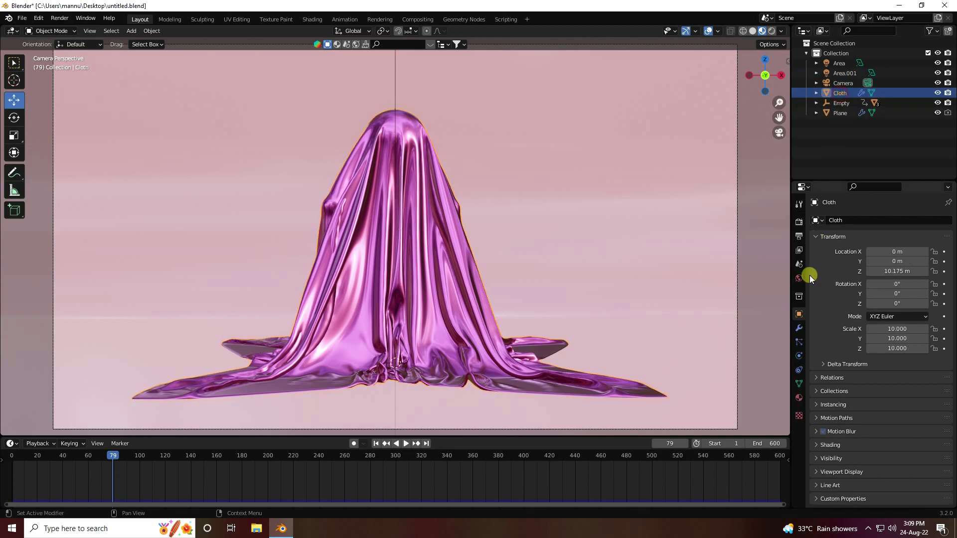
{"action": "left_click", "coordinate": [800, 355]}
{"action": "scroll", "coordinate": [840, 396], "scroll_direction": "down", "scroll_amount": 12}
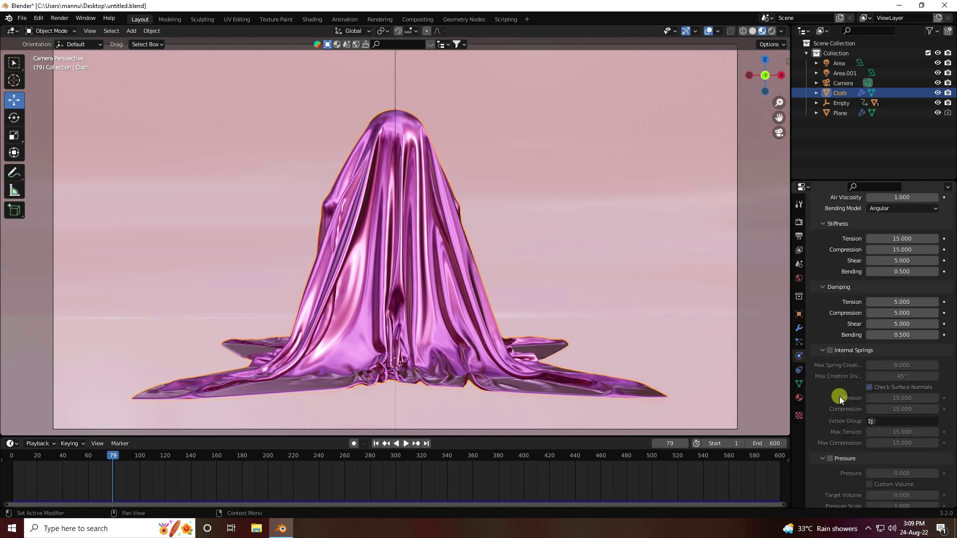
{"action": "scroll", "coordinate": [839, 396], "scroll_direction": "down", "scroll_amount": 12}
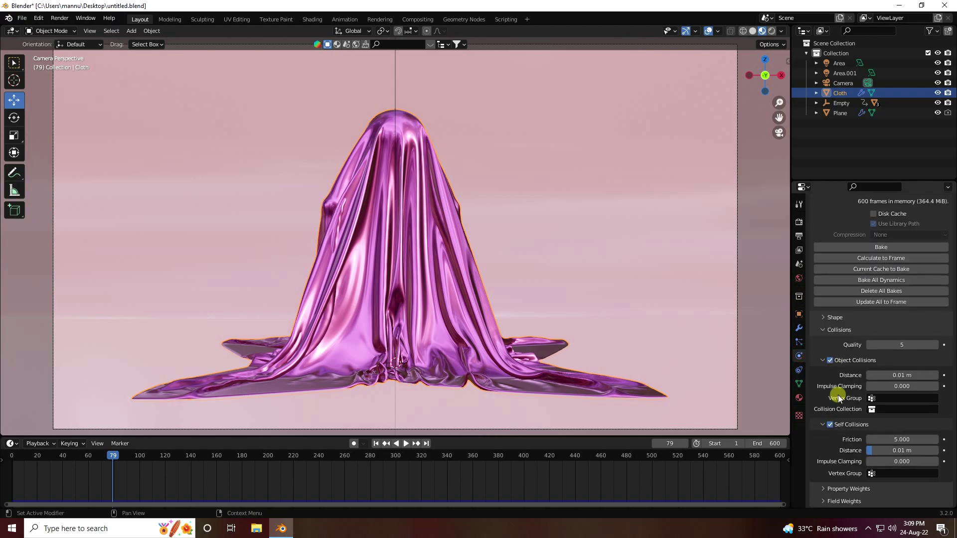
{"action": "scroll", "coordinate": [830, 396], "scroll_direction": "up", "scroll_amount": 6}
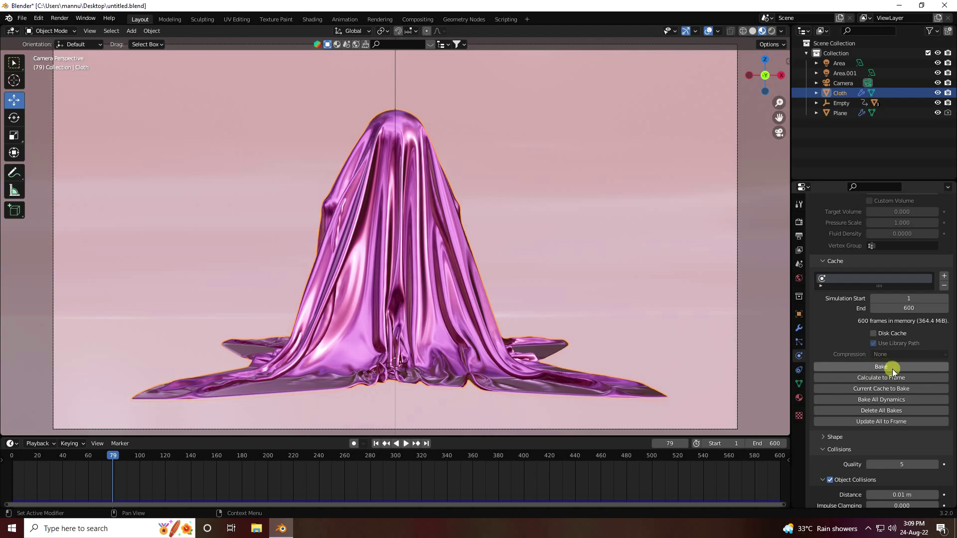
Step: Keep the Cycles render engine and confirm 128 maximum render samples
{"action": "left_click", "coordinate": [800, 223]}
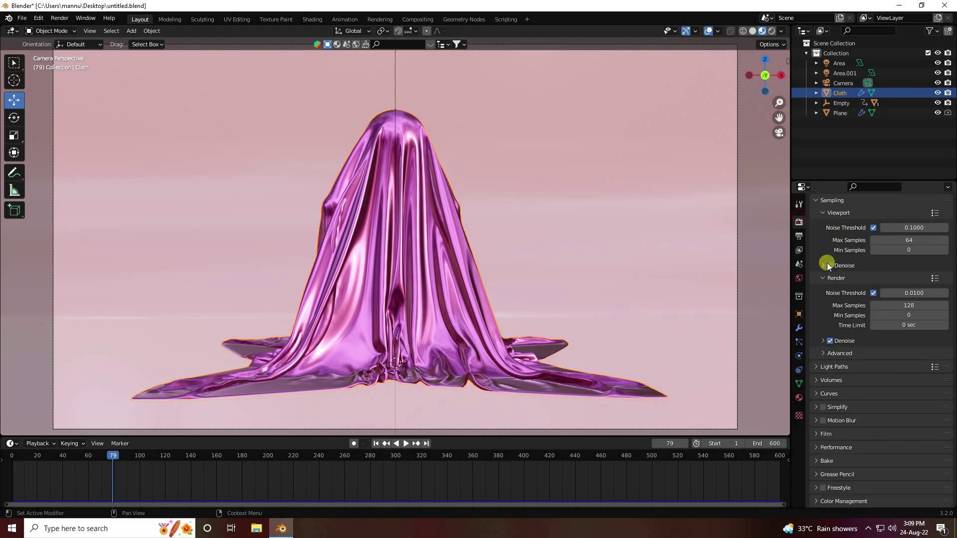
{"action": "scroll", "coordinate": [830, 388], "scroll_direction": "up", "scroll_amount": 3}
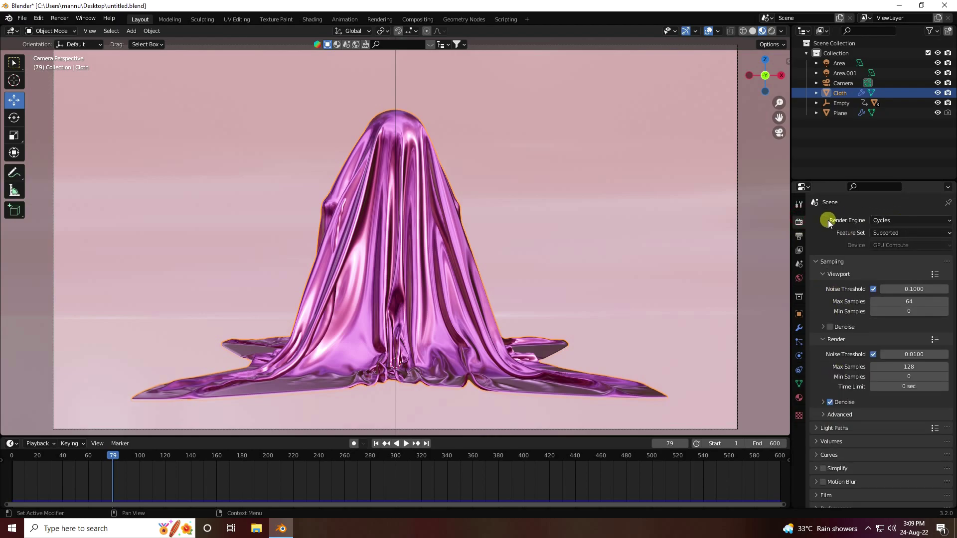
{"action": "left_click", "coordinate": [892, 219]}
{"action": "left_click", "coordinate": [882, 255]}
{"action": "left_click", "coordinate": [901, 367]}
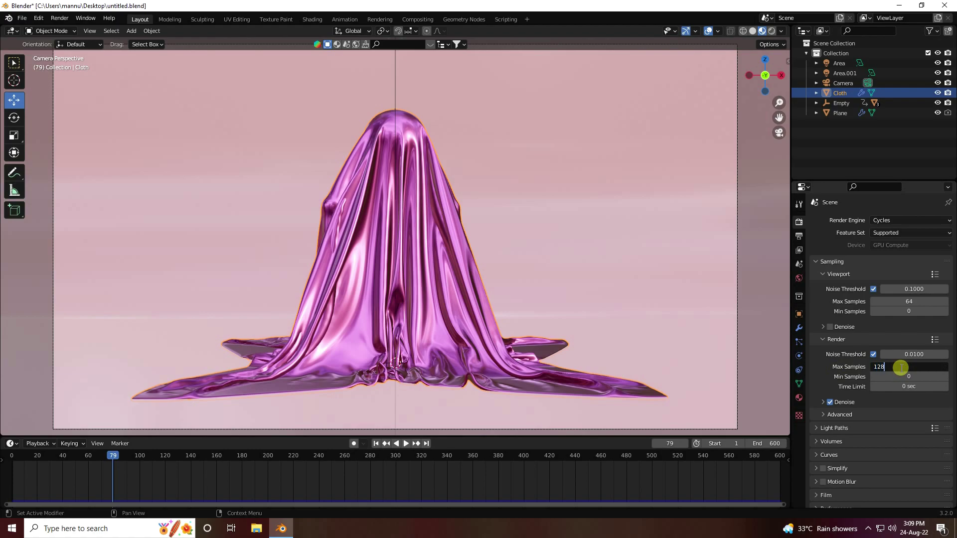
{"action": "key", "text": "Return"}
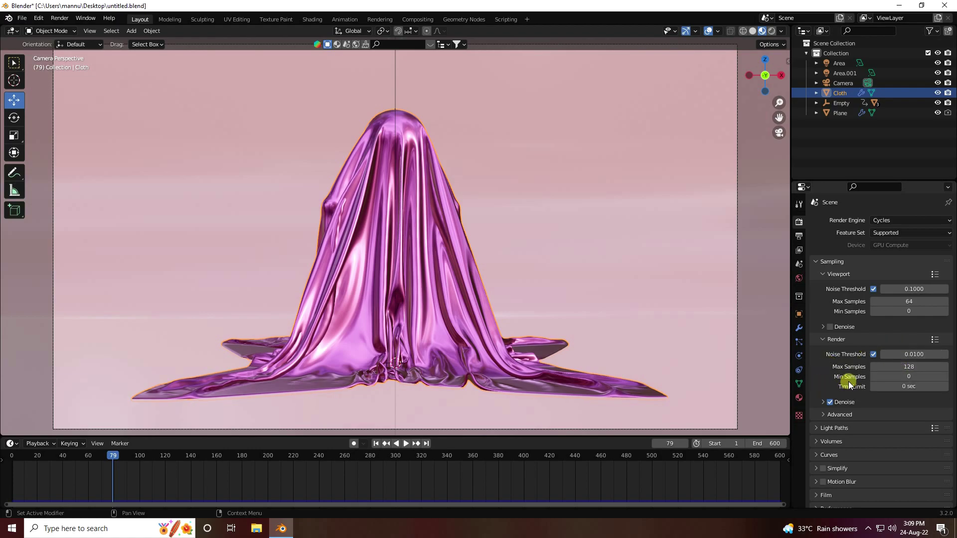
Step: Drive the world colour with an Environment Texture loading artist_workshop_8k.exr from HDRi Images
{"action": "left_click", "coordinate": [799, 278]}
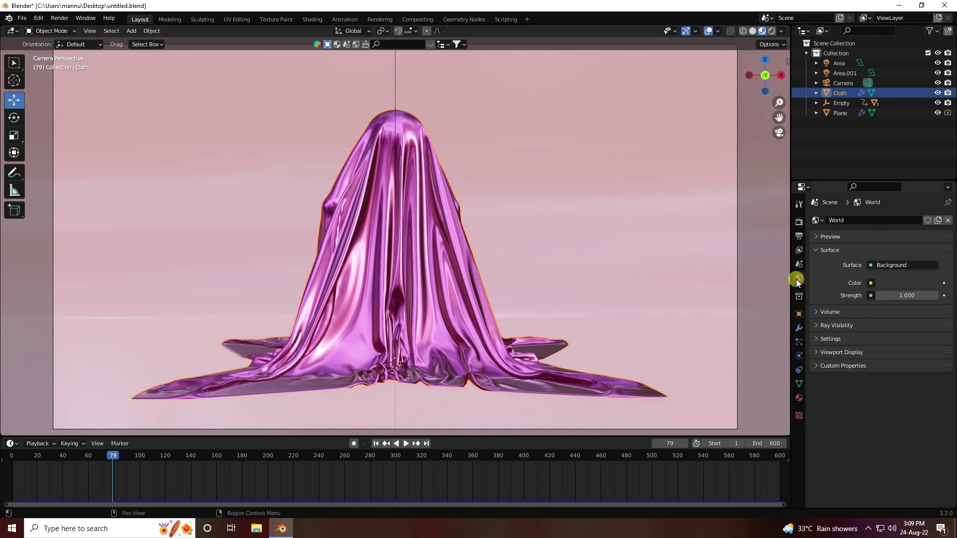
{"action": "left_click", "coordinate": [869, 283]}
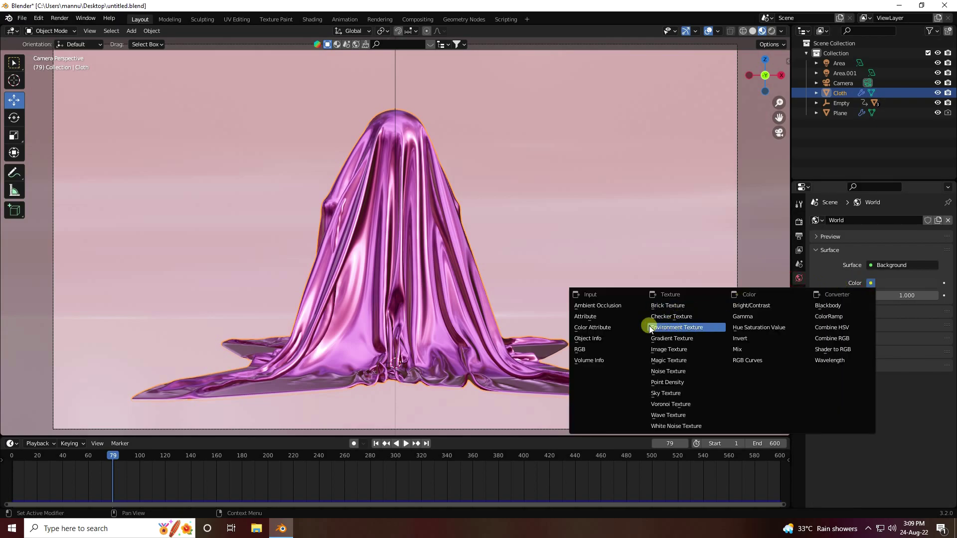
{"action": "left_click", "coordinate": [701, 328]}
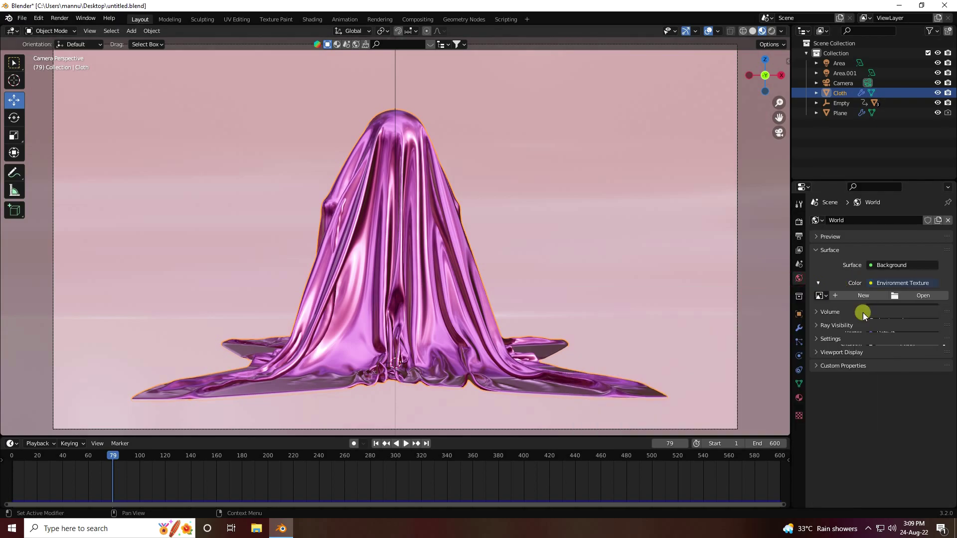
{"action": "left_click", "coordinate": [923, 296]}
{"action": "scroll", "coordinate": [217, 382], "scroll_direction": "down", "scroll_amount": 3}
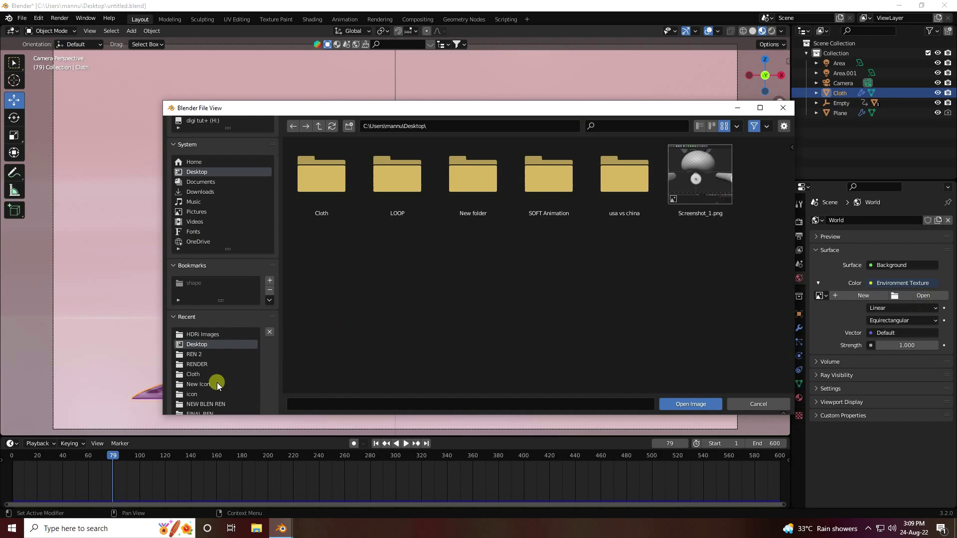
{"action": "left_click", "coordinate": [210, 335]}
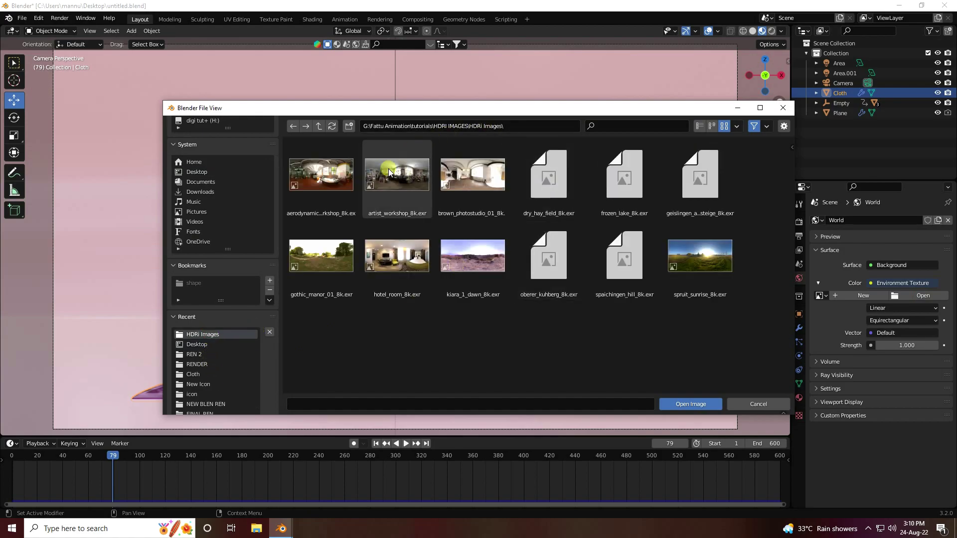
{"action": "left_click", "coordinate": [368, 197]}
{"action": "left_click", "coordinate": [694, 405]}
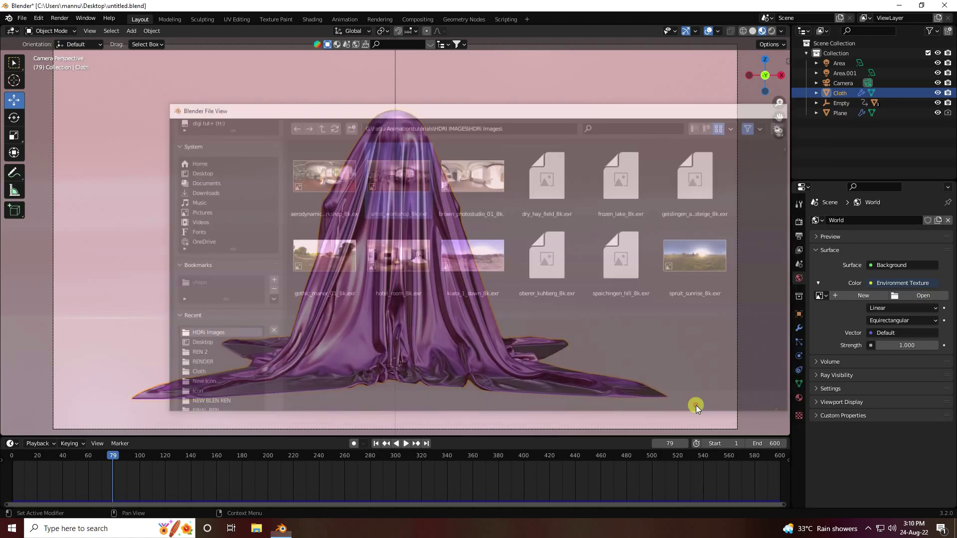
{"action": "left_click", "coordinate": [132, 412]}
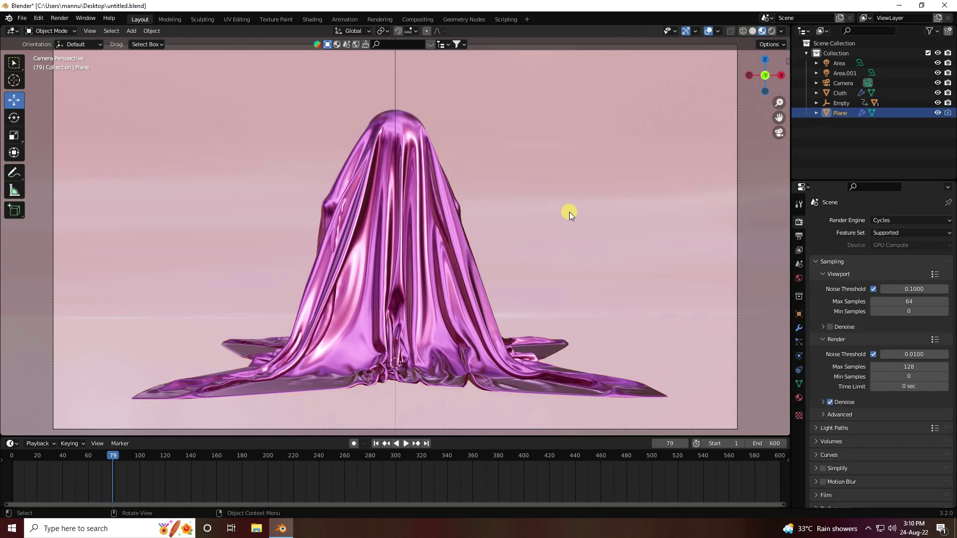
Step: Preview rendered shading, then set the output frame rate to 30 fps
{"action": "left_click", "coordinate": [773, 32]}
{"action": "left_click", "coordinate": [750, 31]}
{"action": "left_click", "coordinate": [799, 236]}
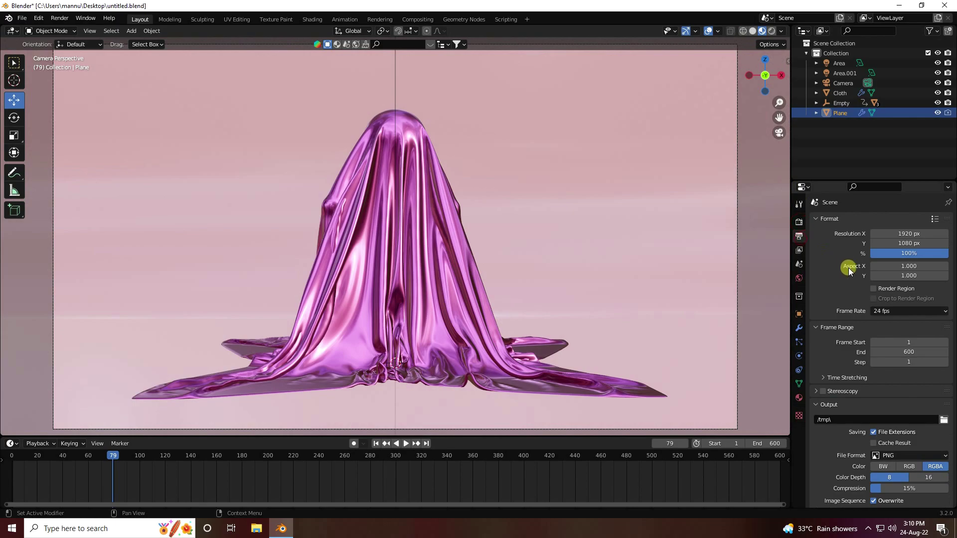
{"action": "left_click", "coordinate": [885, 311]}
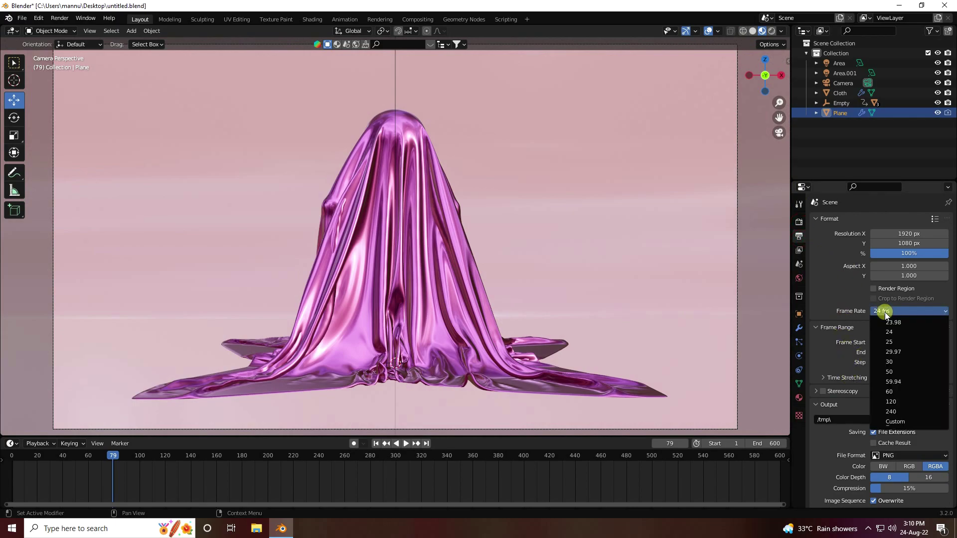
{"action": "left_click", "coordinate": [895, 362]}
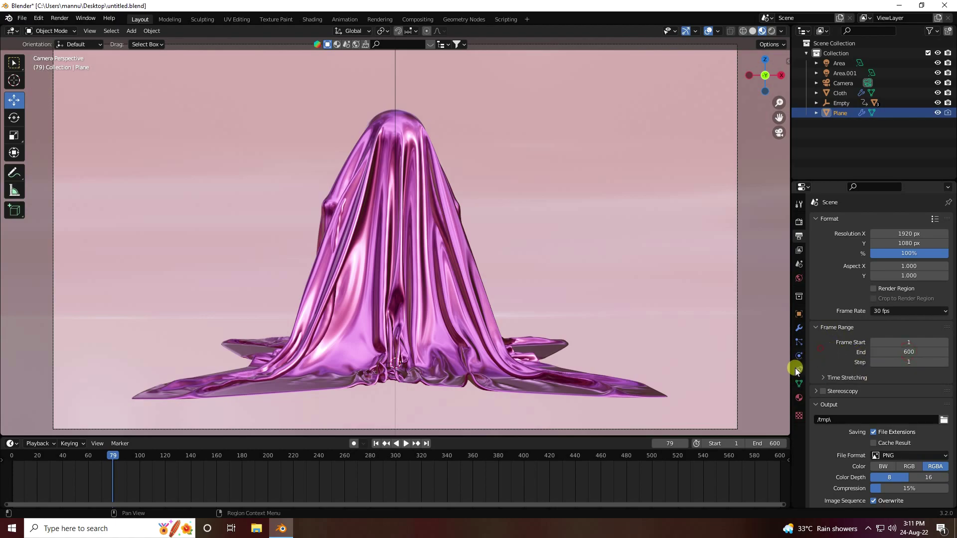
{"action": "left_click", "coordinate": [840, 92]}
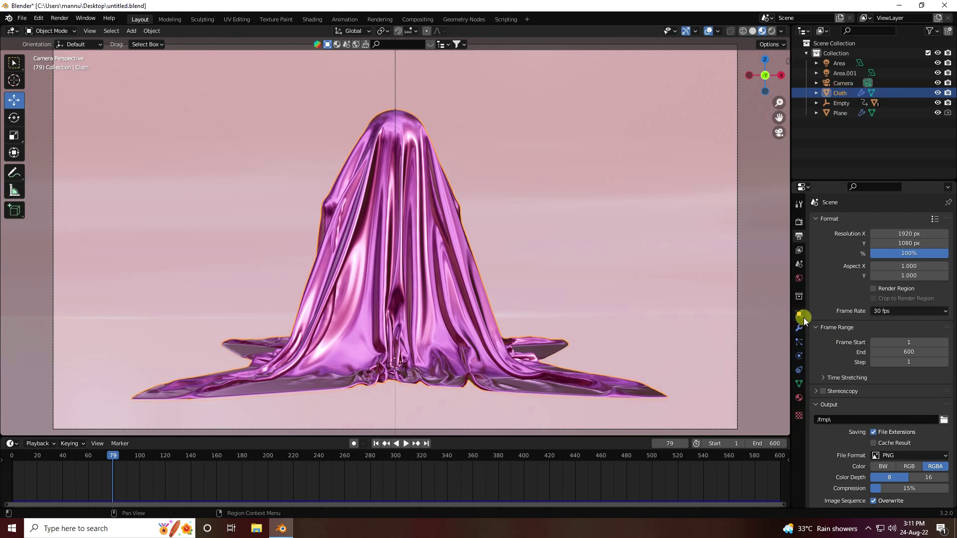
{"action": "left_click", "coordinate": [800, 355]}
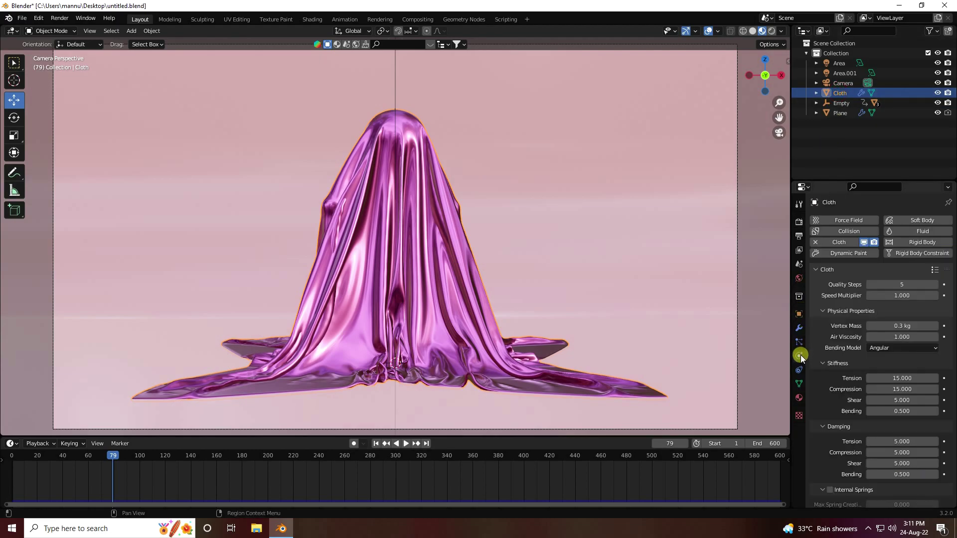
{"action": "scroll", "coordinate": [828, 373], "scroll_direction": "down", "scroll_amount": 15}
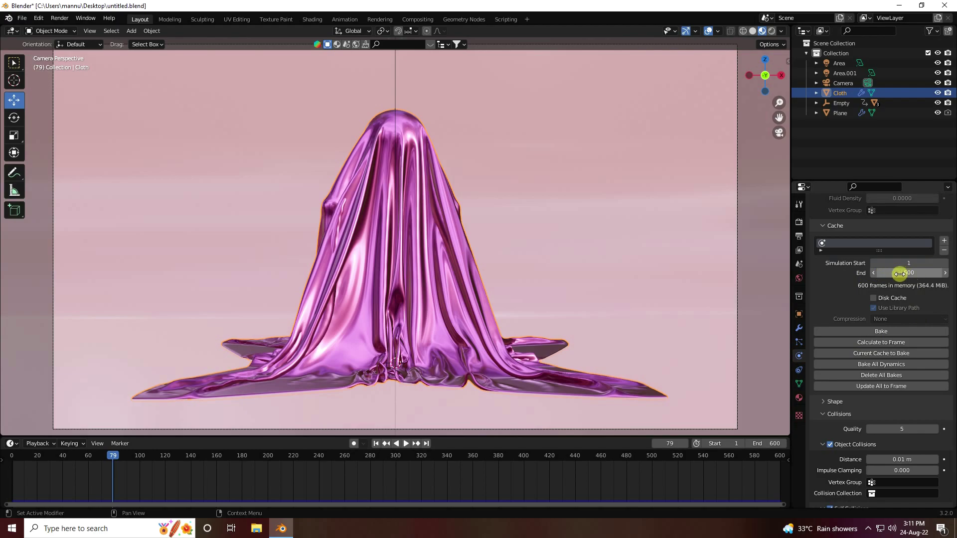
{"action": "left_click", "coordinate": [917, 273]}
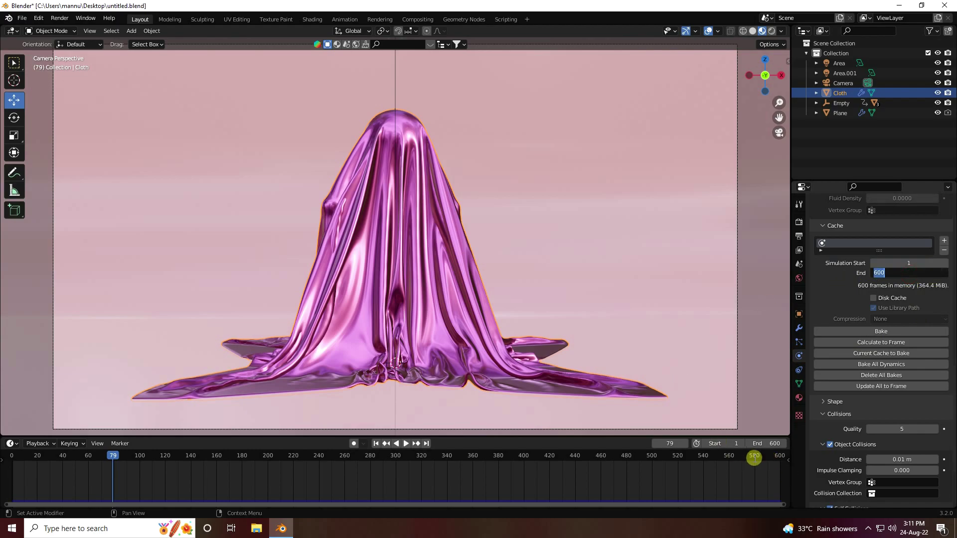
{"action": "left_click", "coordinate": [834, 296]}
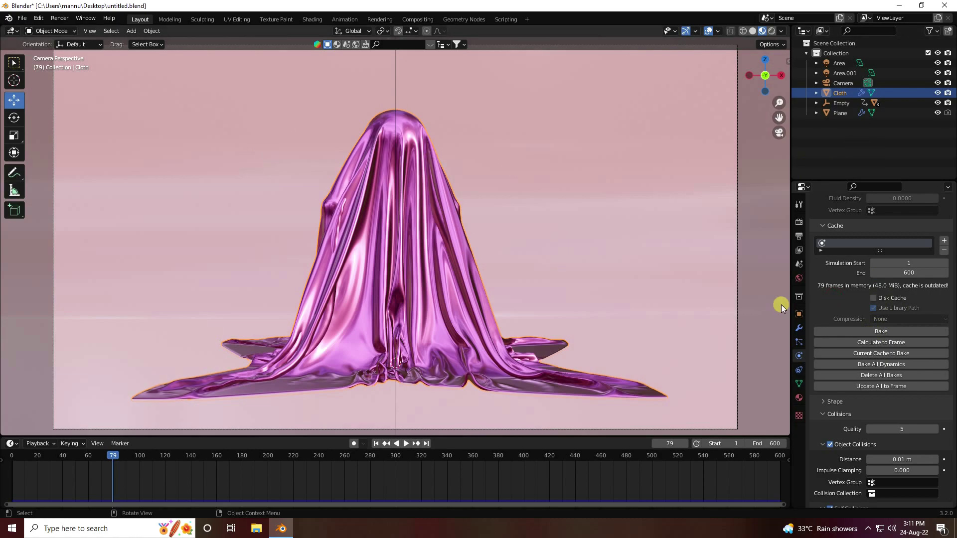
{"action": "left_click", "coordinate": [799, 236]}
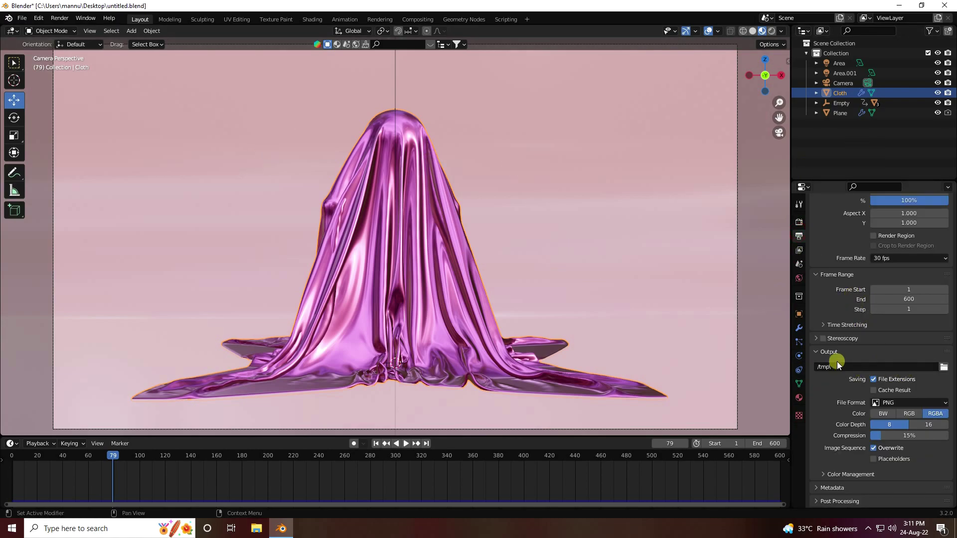
Step: Create a Desktop folder REN as the render output path with file prefix 'a'
{"action": "left_click", "coordinate": [945, 367]}
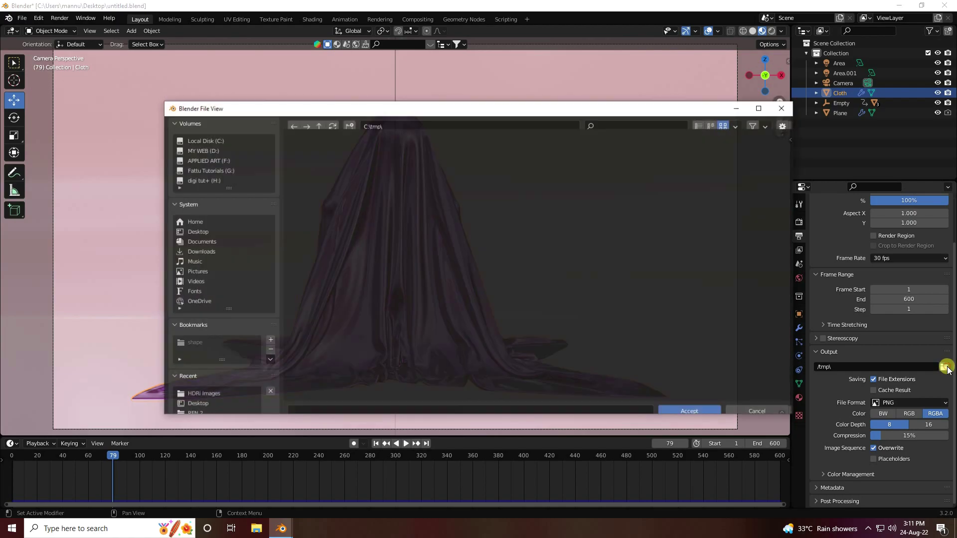
{"action": "left_click", "coordinate": [205, 241]}
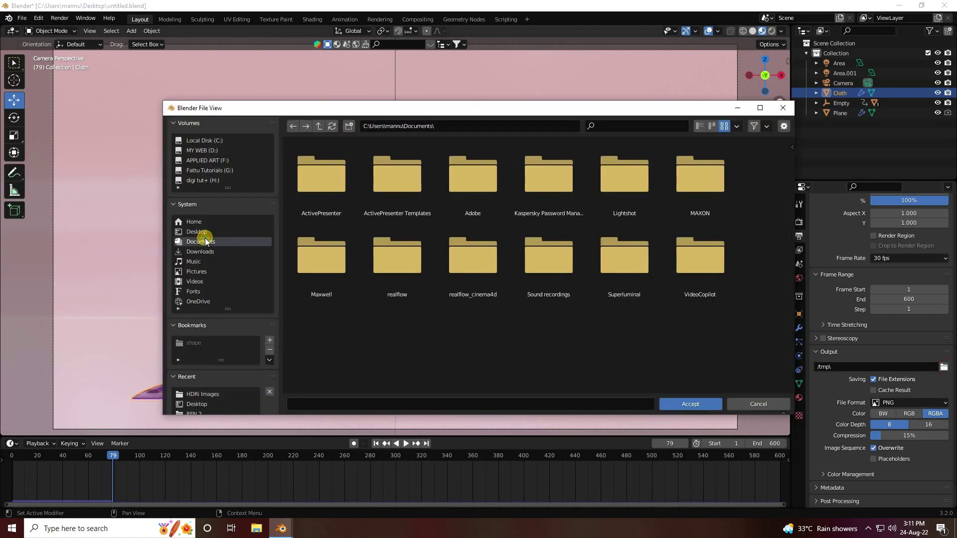
{"action": "left_click", "coordinate": [197, 232]}
{"action": "right_click", "coordinate": [613, 344]}
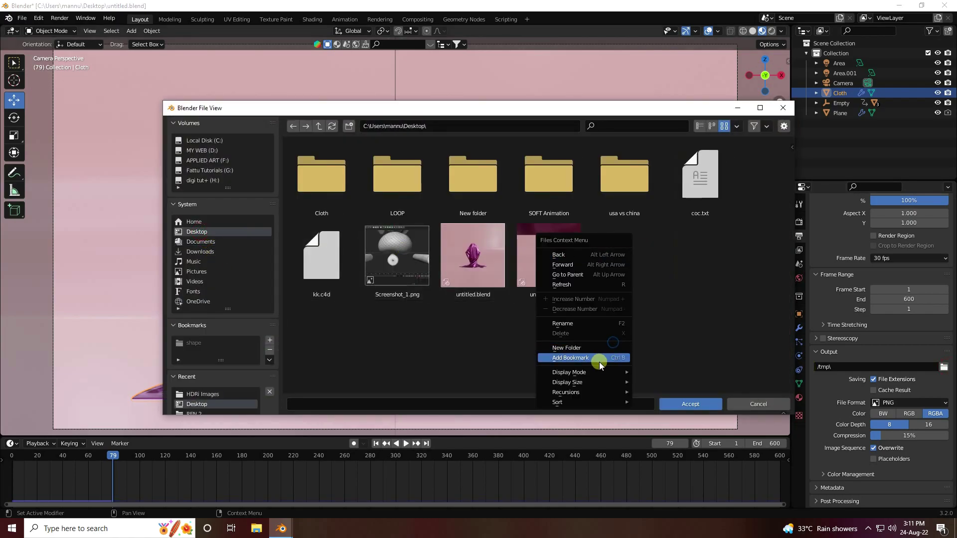
{"action": "left_click", "coordinate": [586, 349]}
{"action": "type", "text": "REN"}
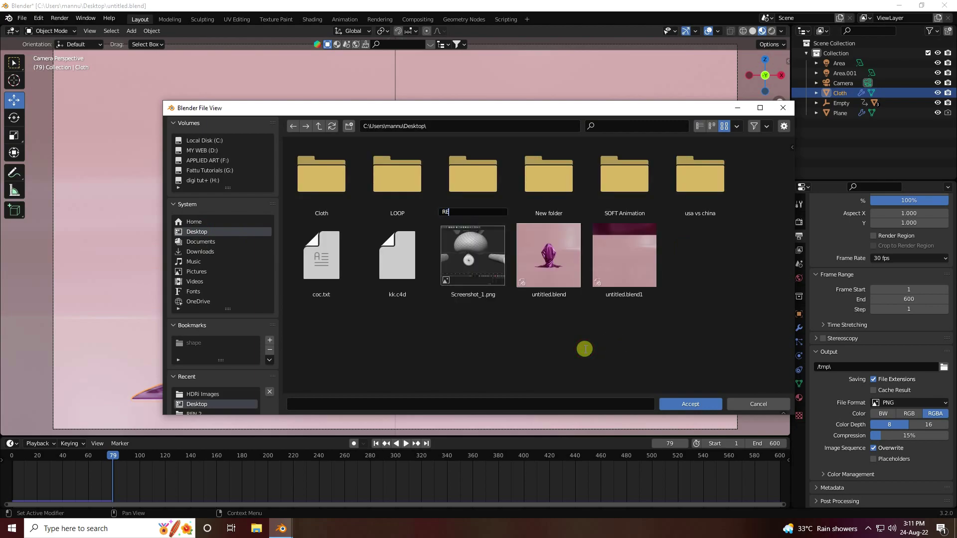
{"action": "key", "text": "Return"}
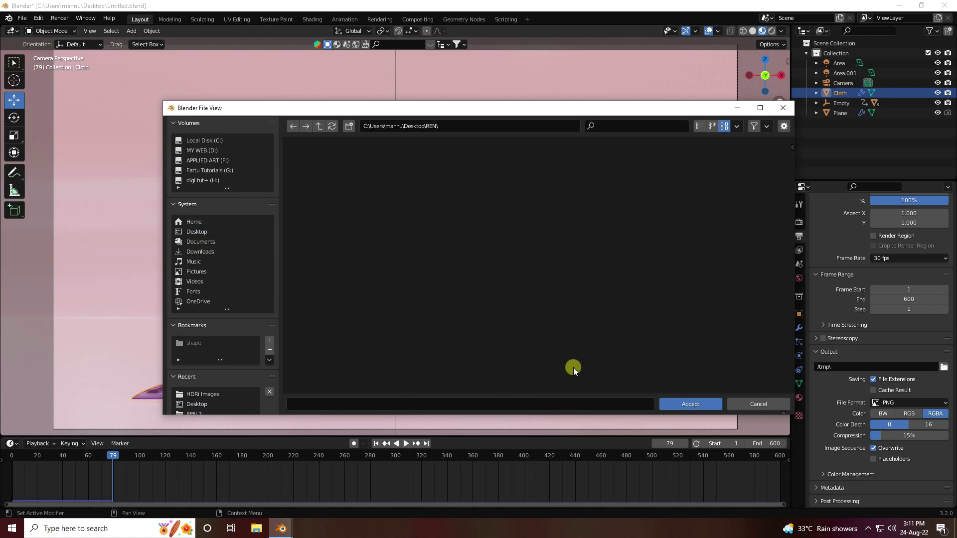
{"action": "left_click", "coordinate": [552, 405]}
{"action": "type", "text": "a"}
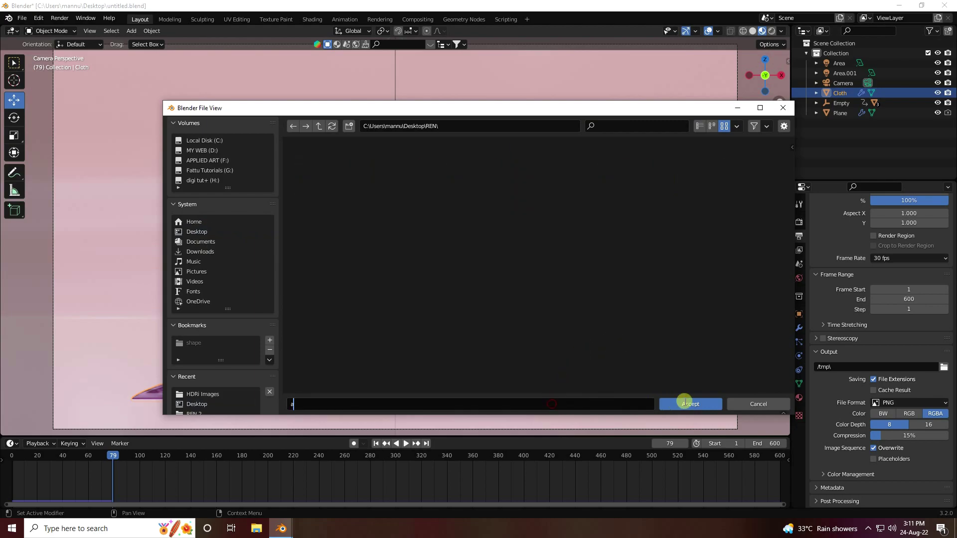
{"action": "left_click", "coordinate": [712, 406]}
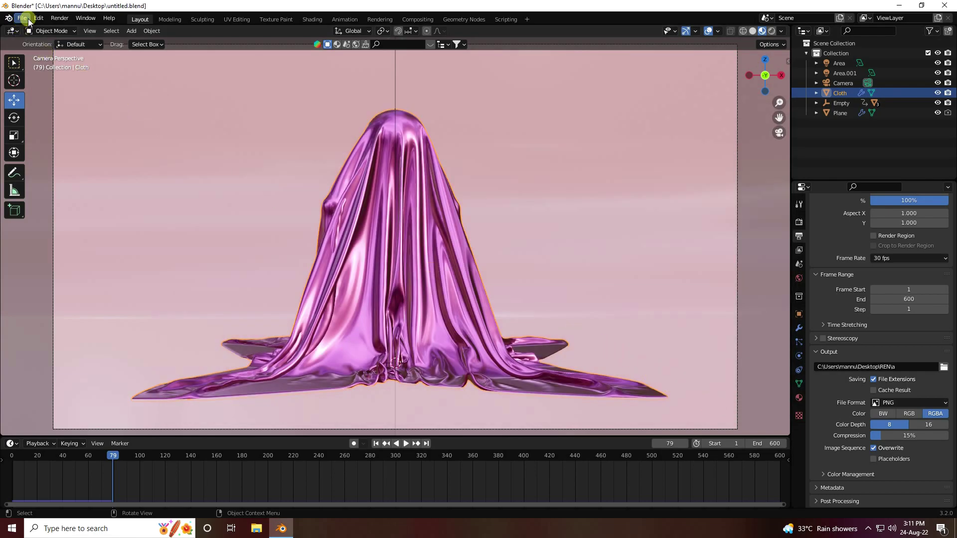
Step: Launch Render Animation for the draped pink cloth scene and start timeline playback from frame 79
{"action": "left_click", "coordinate": [54, 20]}
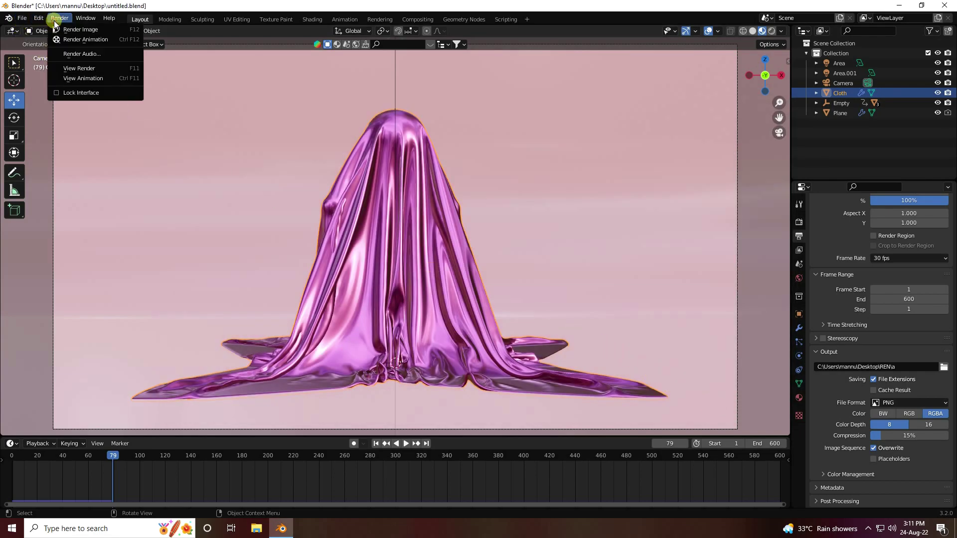
{"action": "left_click", "coordinate": [86, 39]}
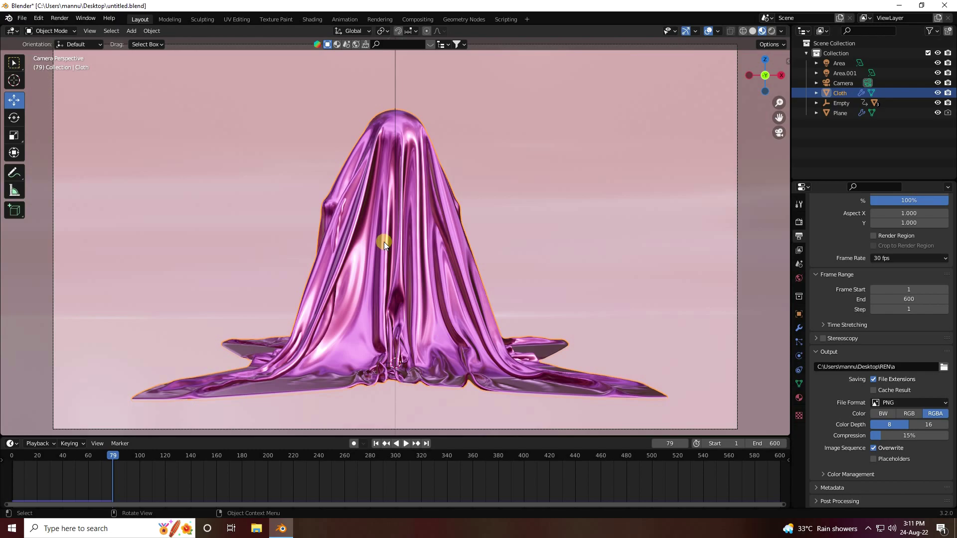
{"action": "left_click", "coordinate": [405, 443]}
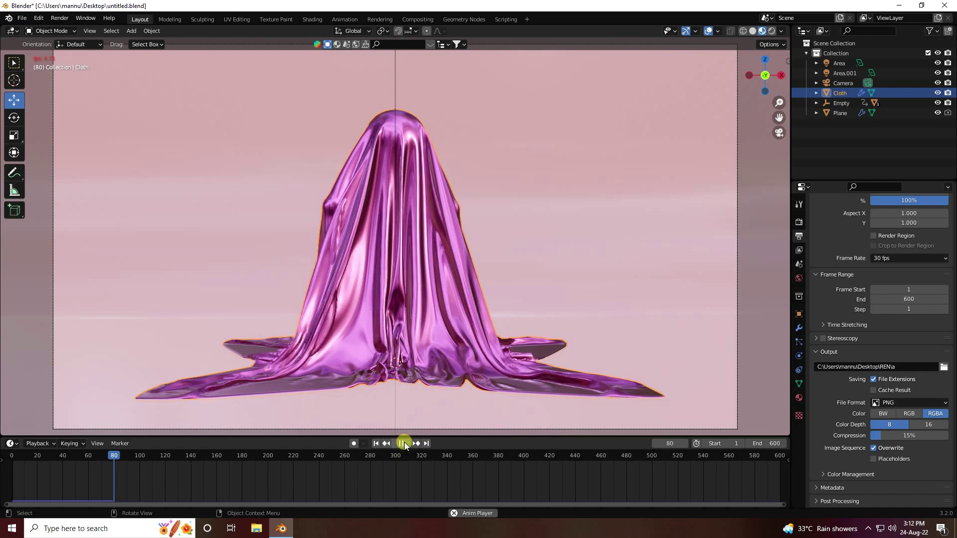